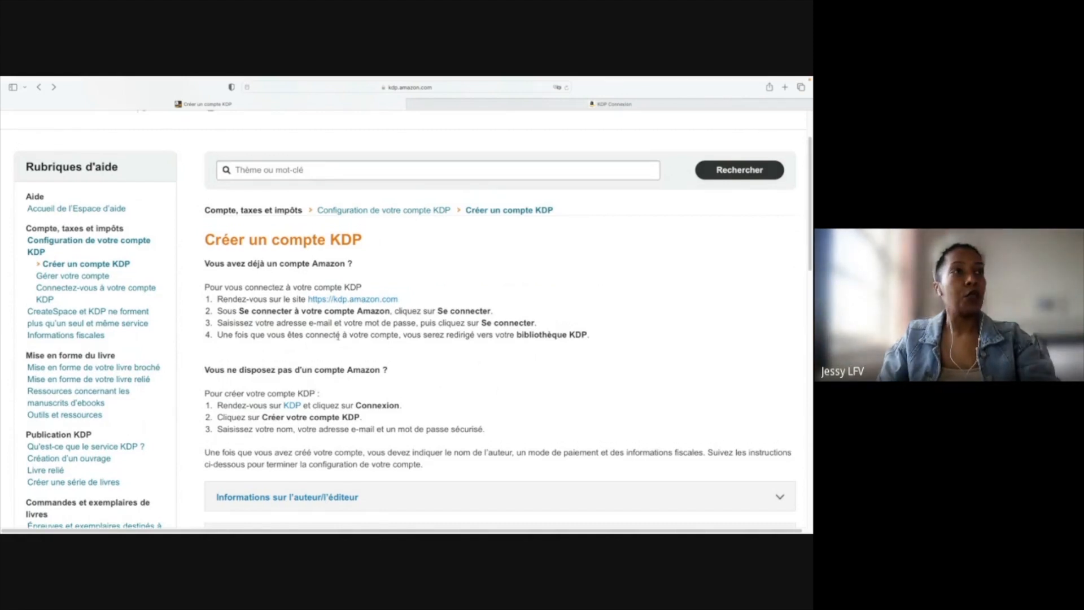
# - Check the KDP sign-in page, and open the KDP home page linked in the account creation help article
pyautogui.click(599, 105)
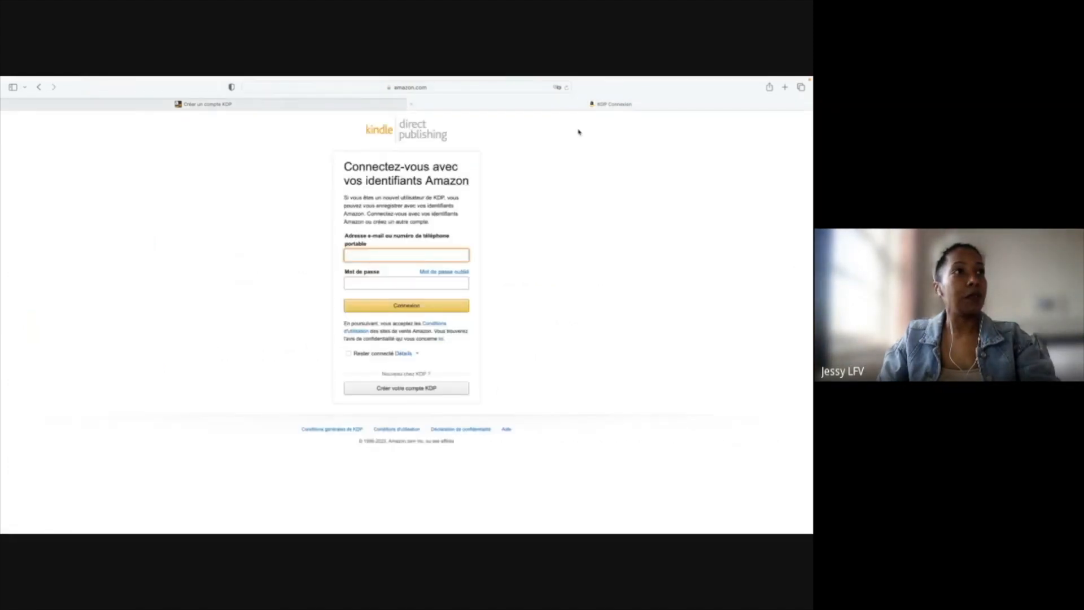
pyautogui.click(329, 103)
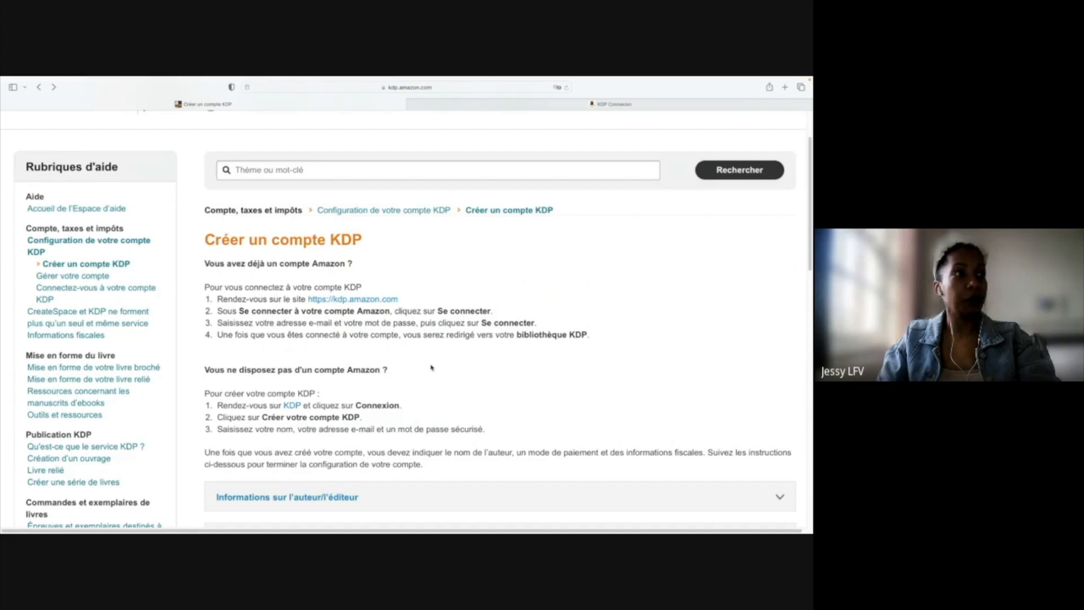
pyautogui.click(388, 300)
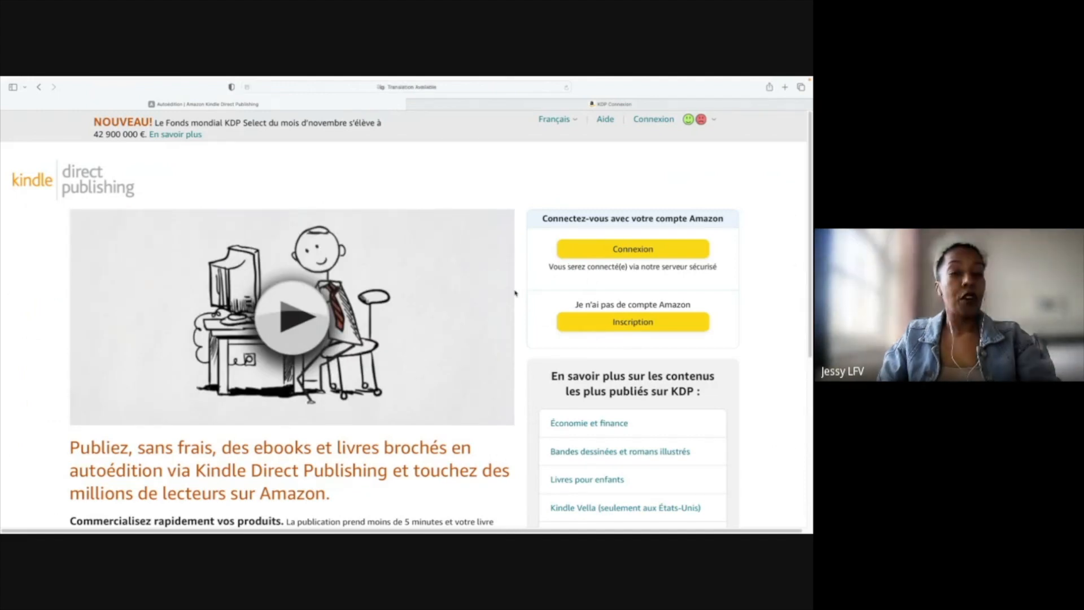
# - Switch the home page language to English and back to French, and show the list of available languages
pyautogui.moveTo(572, 122)
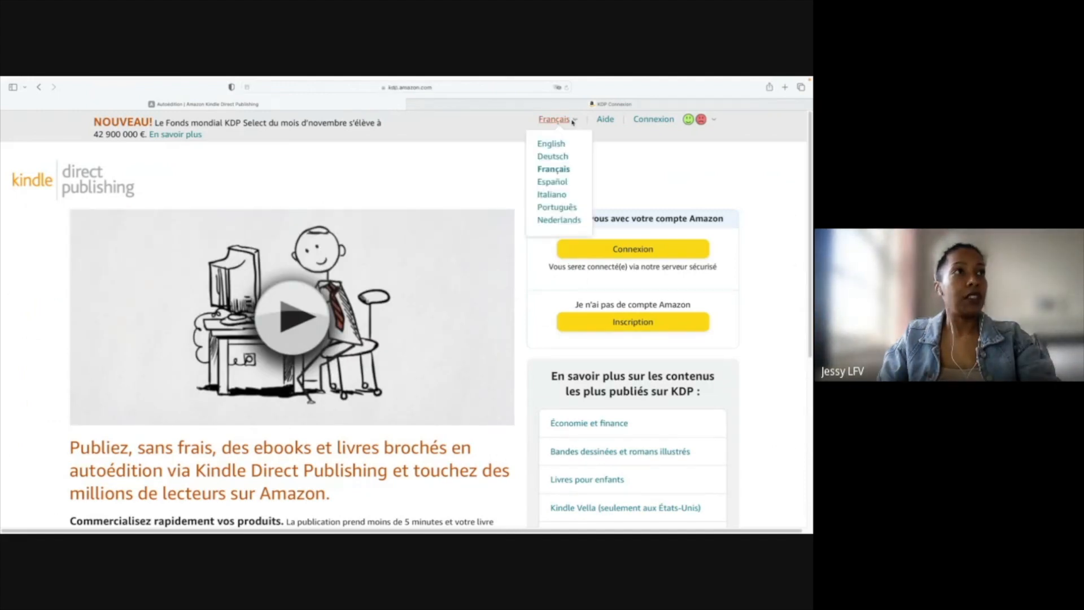
pyautogui.click(551, 143)
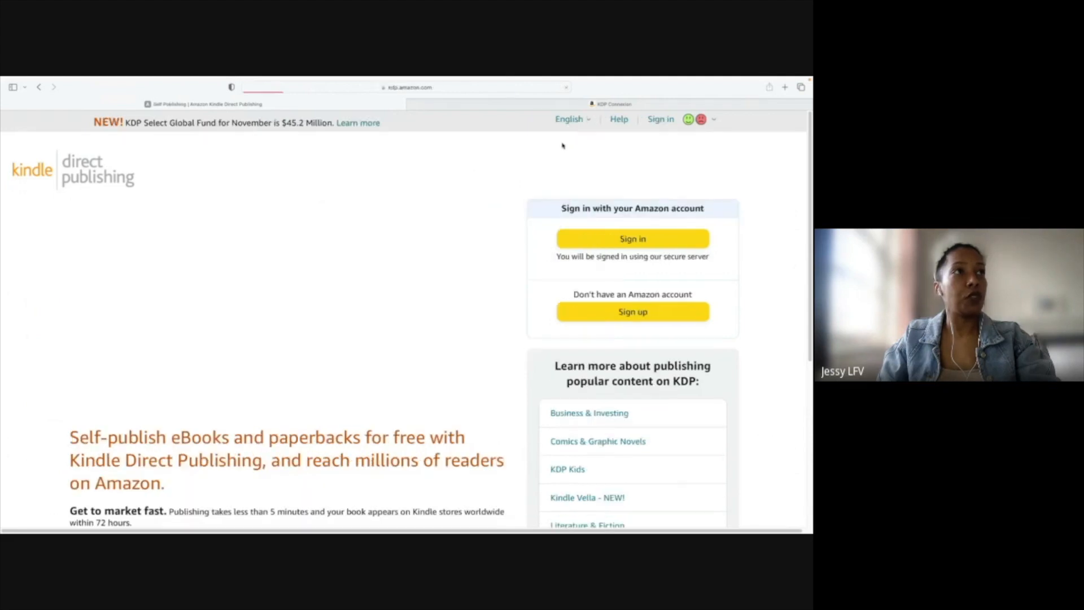
pyautogui.moveTo(581, 123)
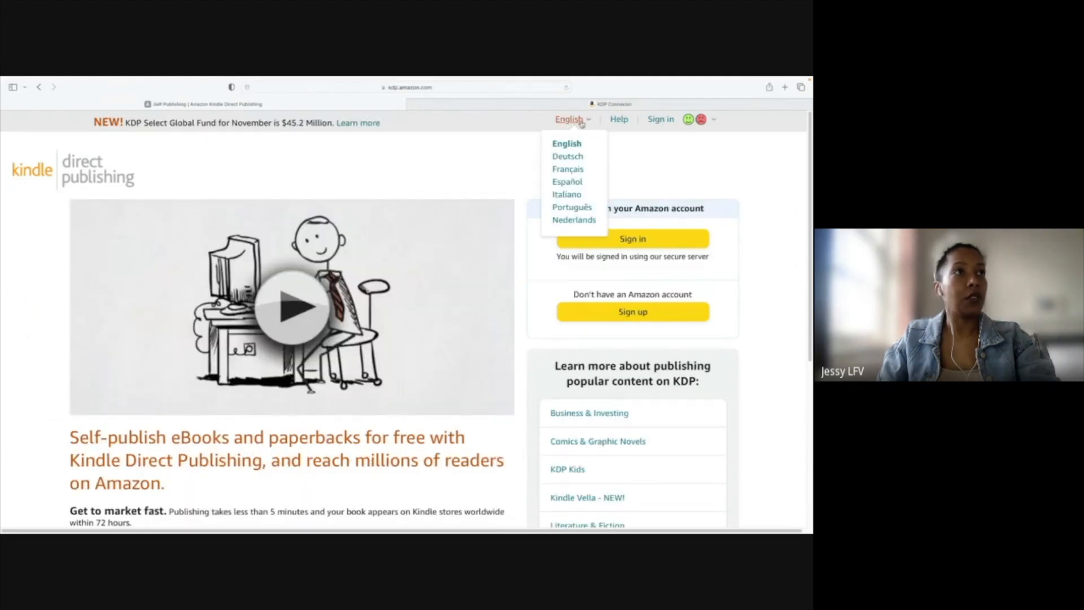
pyautogui.click(577, 172)
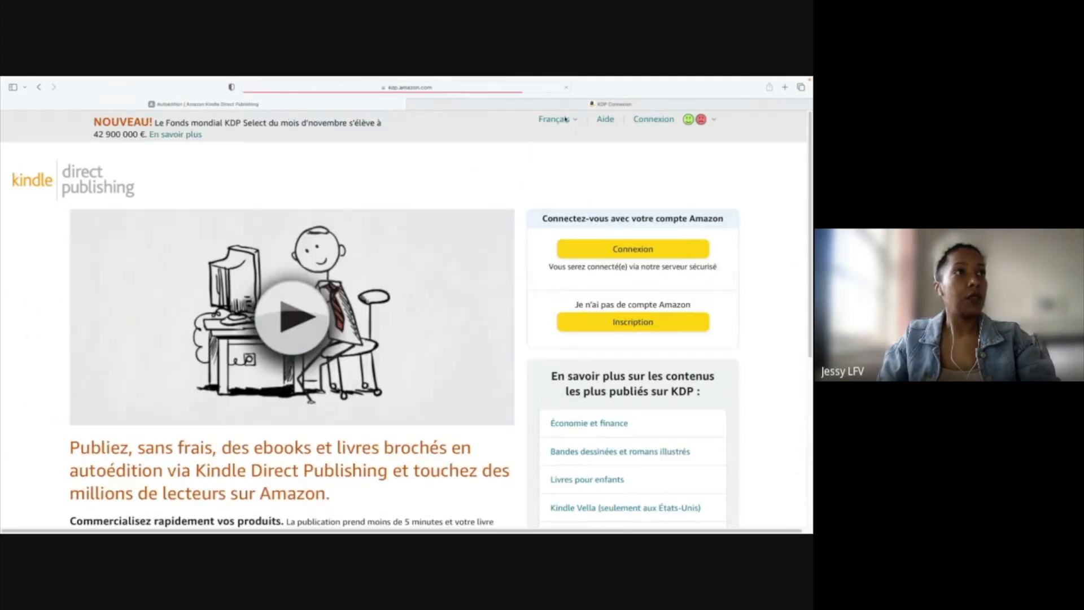
pyautogui.moveTo(574, 125)
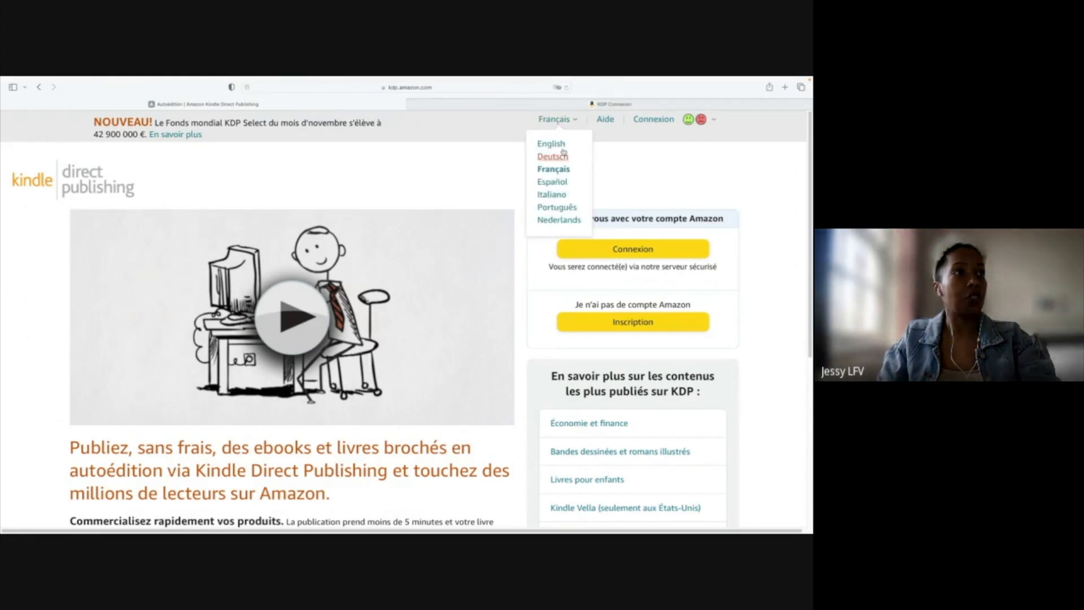
# - Look over the KDP home page and start signing in with the existing Amazon account
pyautogui.scroll(-1, 438, 257)
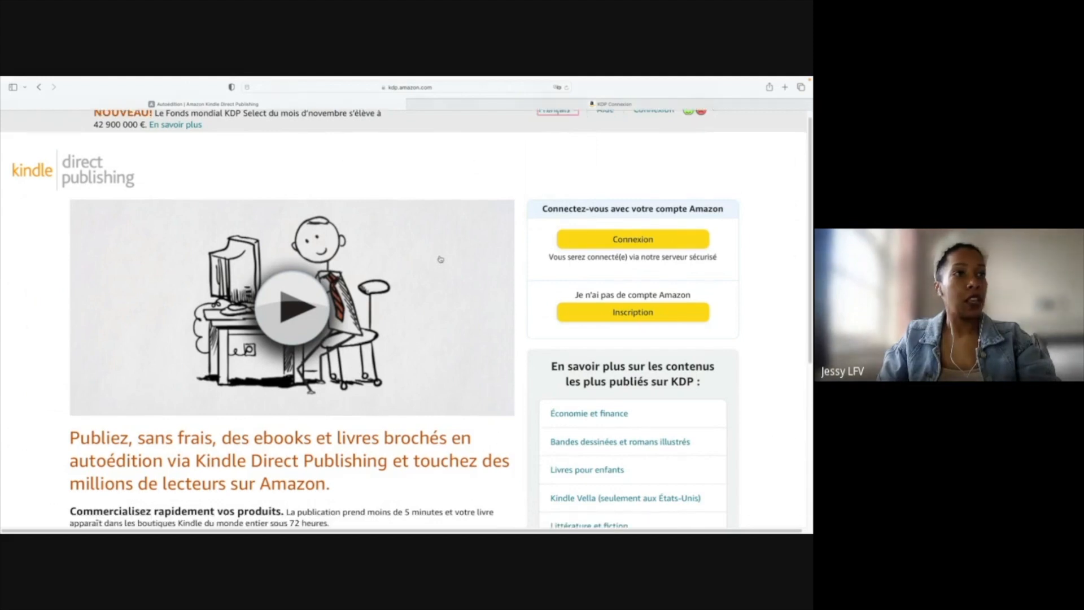
pyautogui.scroll(1, 440, 259)
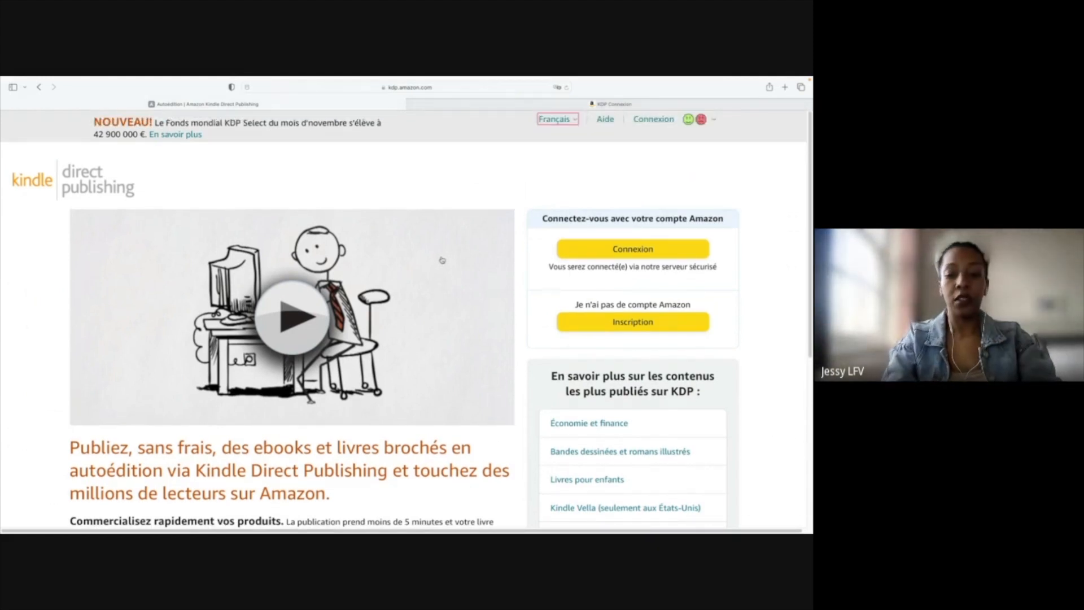
pyautogui.press('super+minus')
pyautogui.press('super+minus')
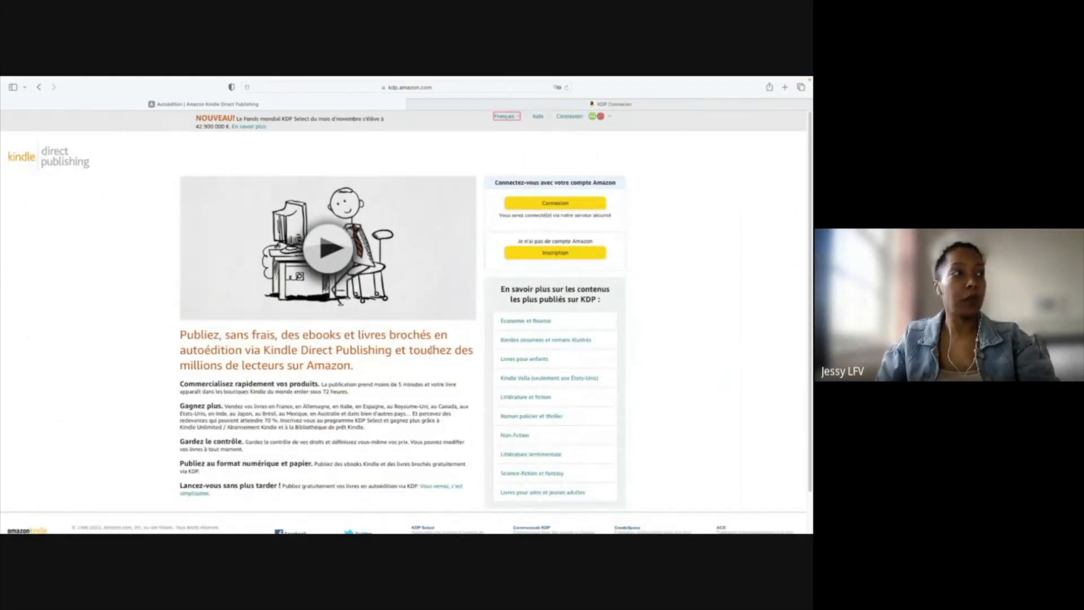
pyautogui.scroll(-3, 432, 353)
pyautogui.scroll(3, 434, 358)
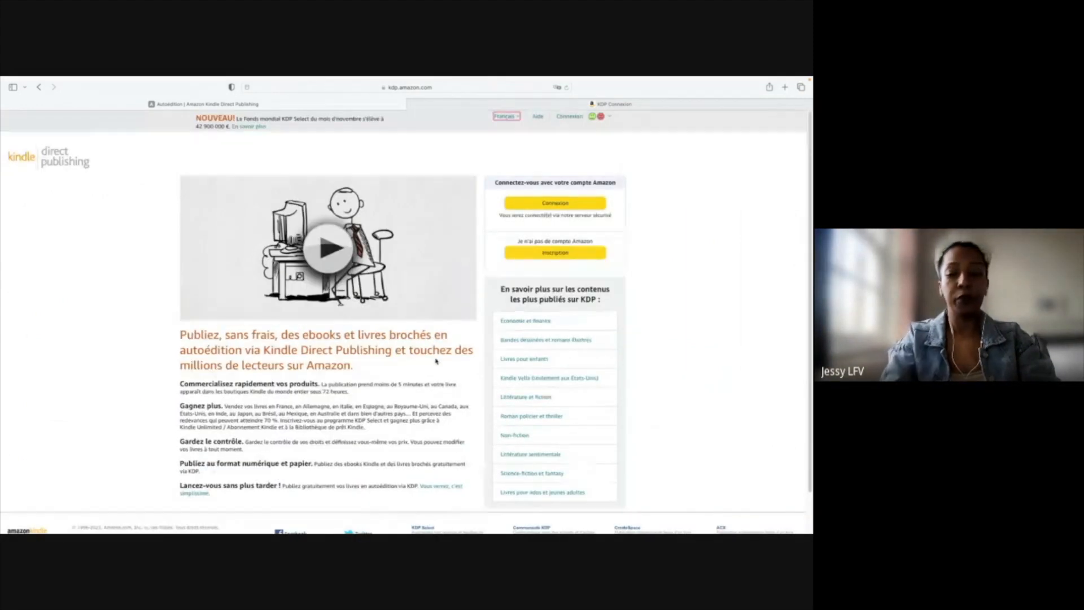
pyautogui.press('super+plus')
pyautogui.press('super+plus')
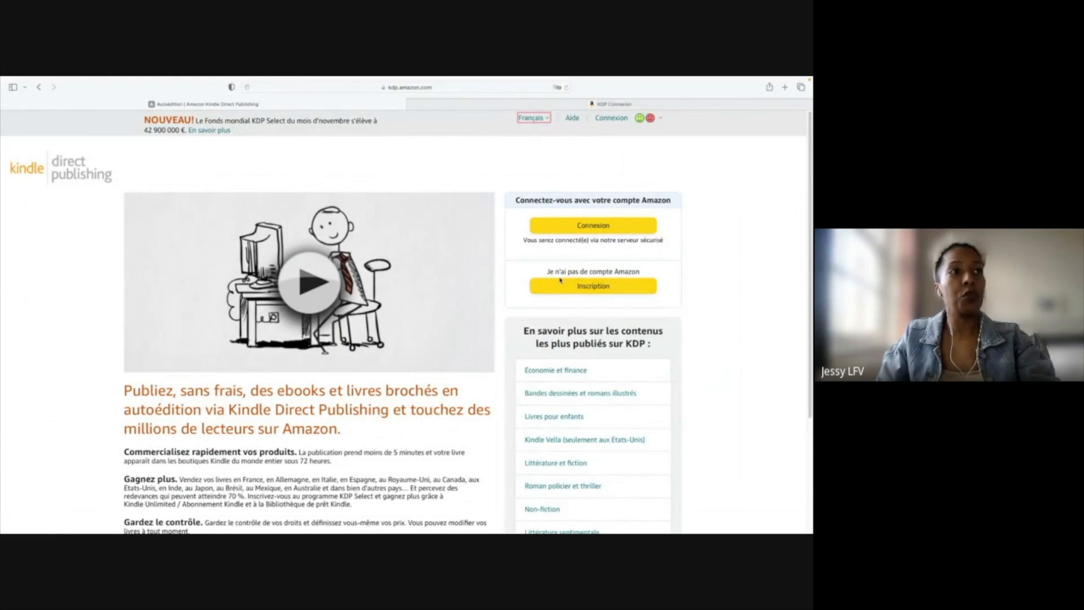
pyautogui.click(609, 226)
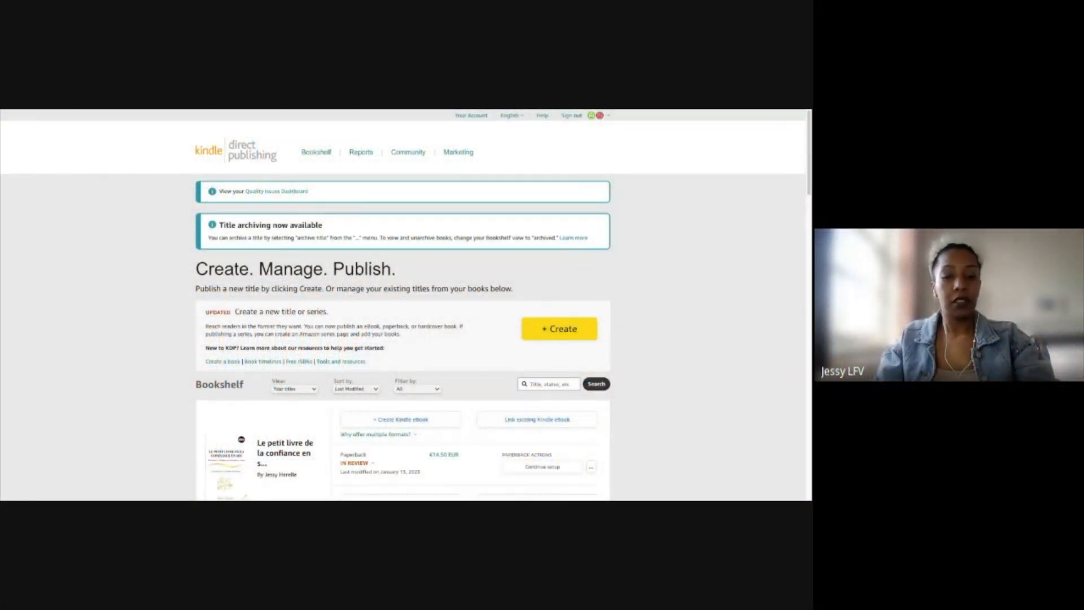
# - Enlarge the signed-in KDP page for readability and set its interface language to French
pyautogui.hotkey('ctrl', '+')
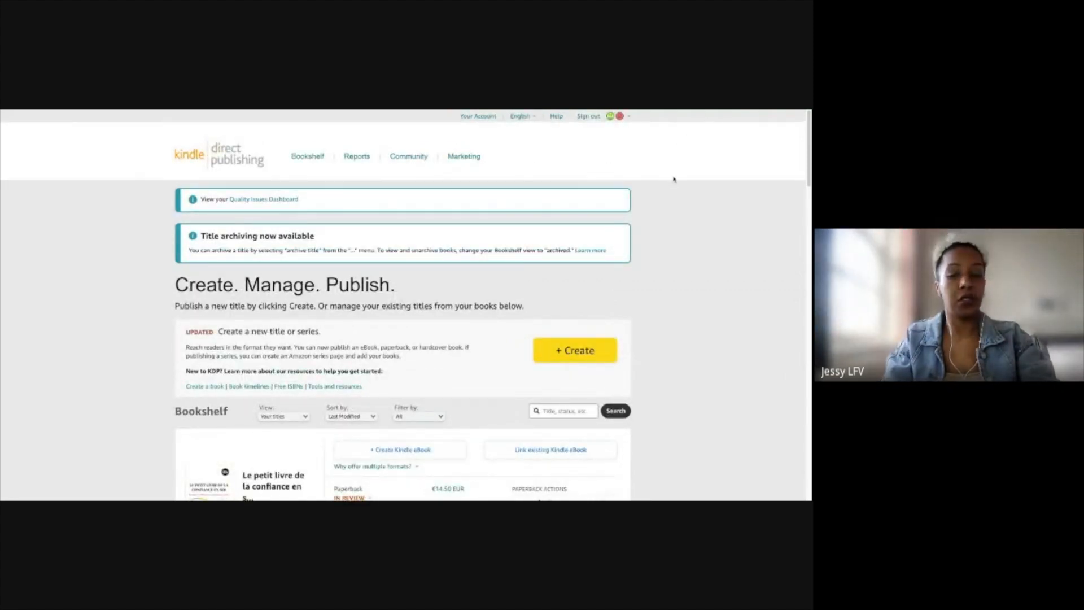
pyautogui.hotkey('ctrl', '+')
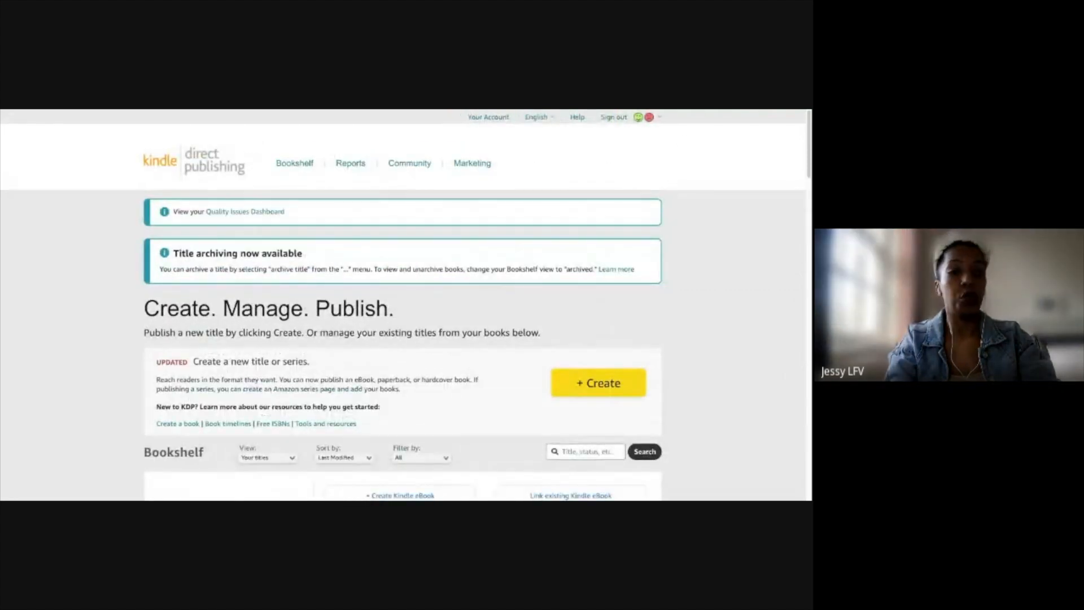
pyautogui.hotkey('ctrl', '+')
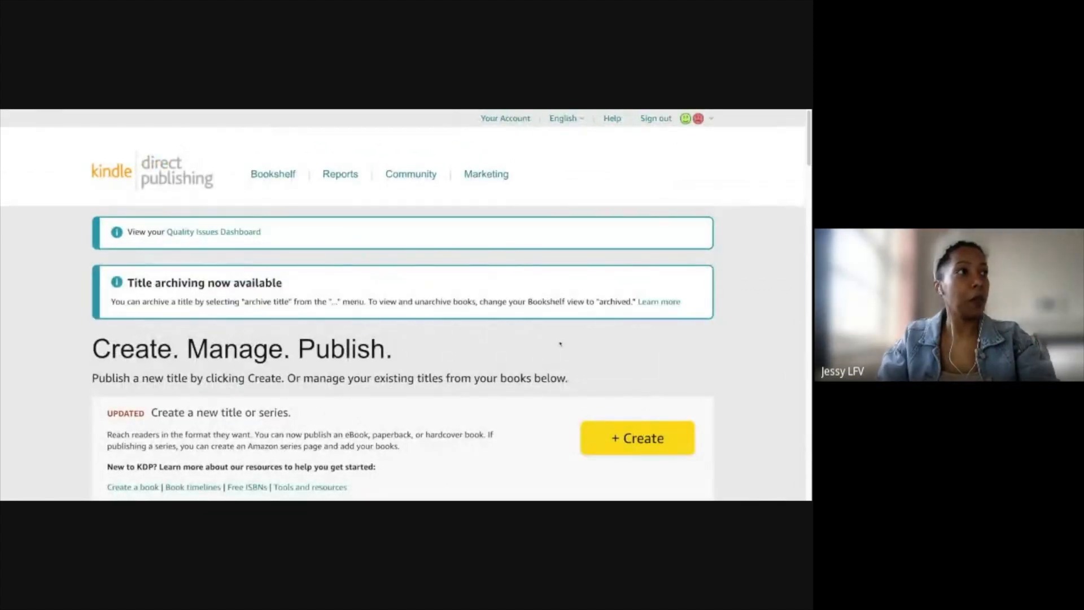
pyautogui.scroll(-2, 387, 330)
pyautogui.scroll(-10, 387, 330)
pyautogui.scroll(12, 388, 330)
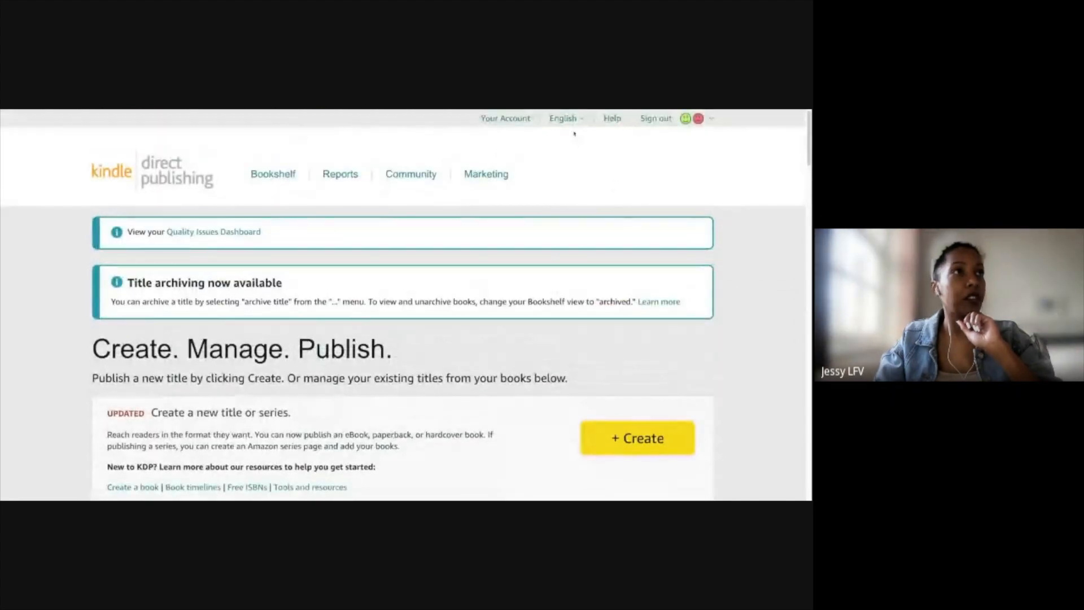
pyautogui.click(581, 120)
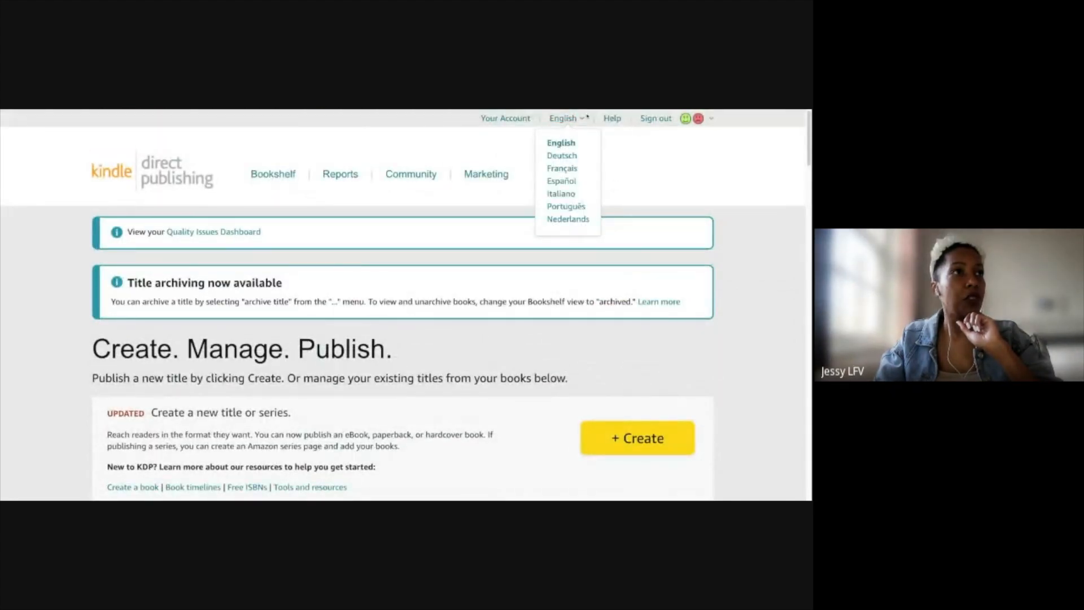
pyautogui.click(574, 171)
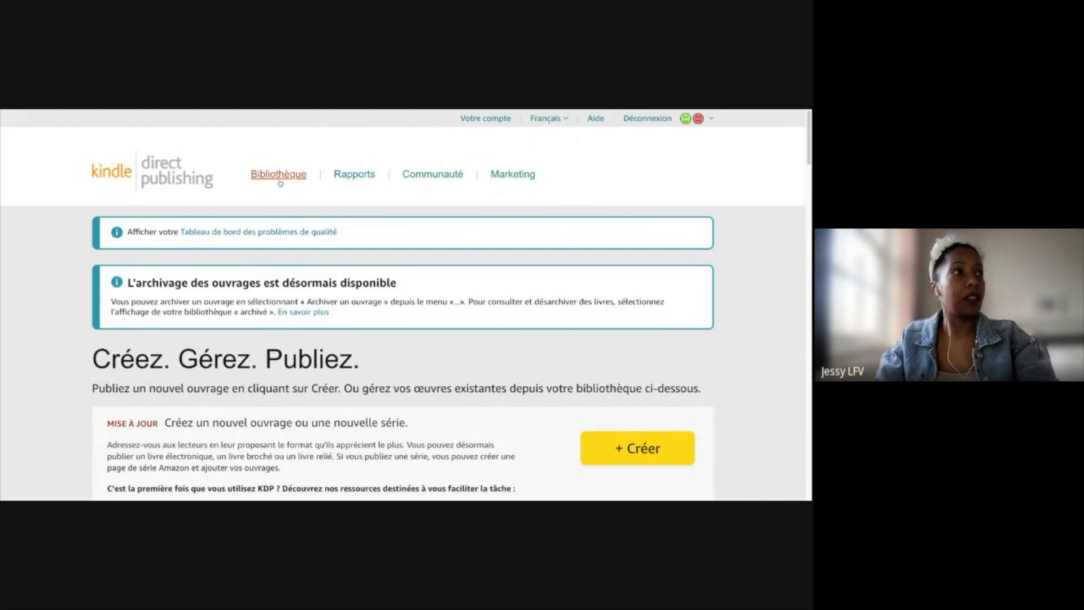
# - Show the publication status details of the paperback "Le petit livre de la confiance en soi" in the library
pyautogui.scroll(-1, 407, 305)
pyautogui.scroll(-3, 387, 343)
pyautogui.scroll(4, 387, 343)
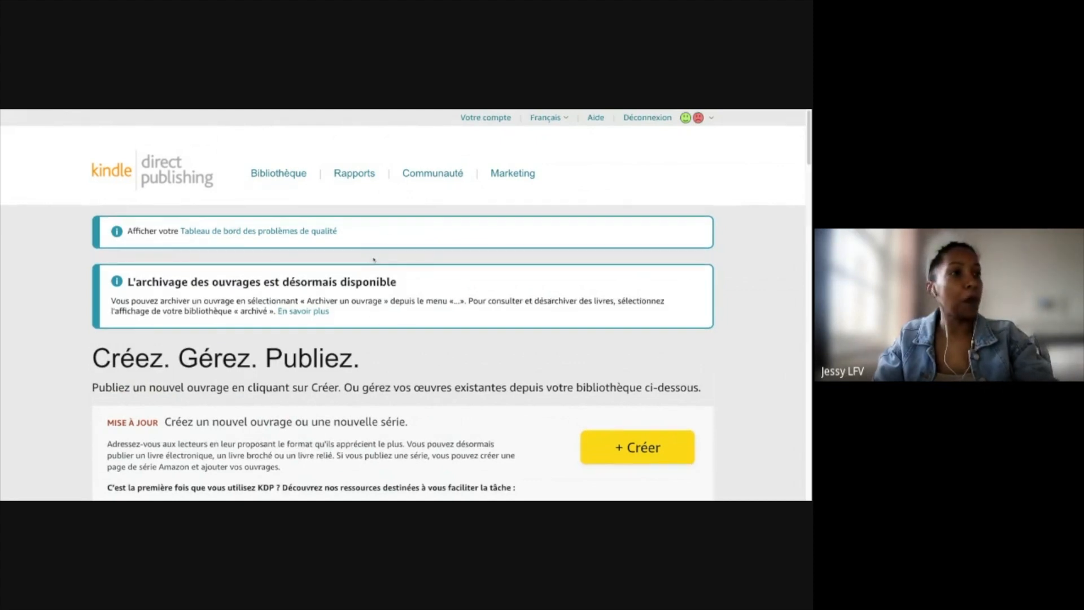
pyautogui.scroll(-1, 405, 305)
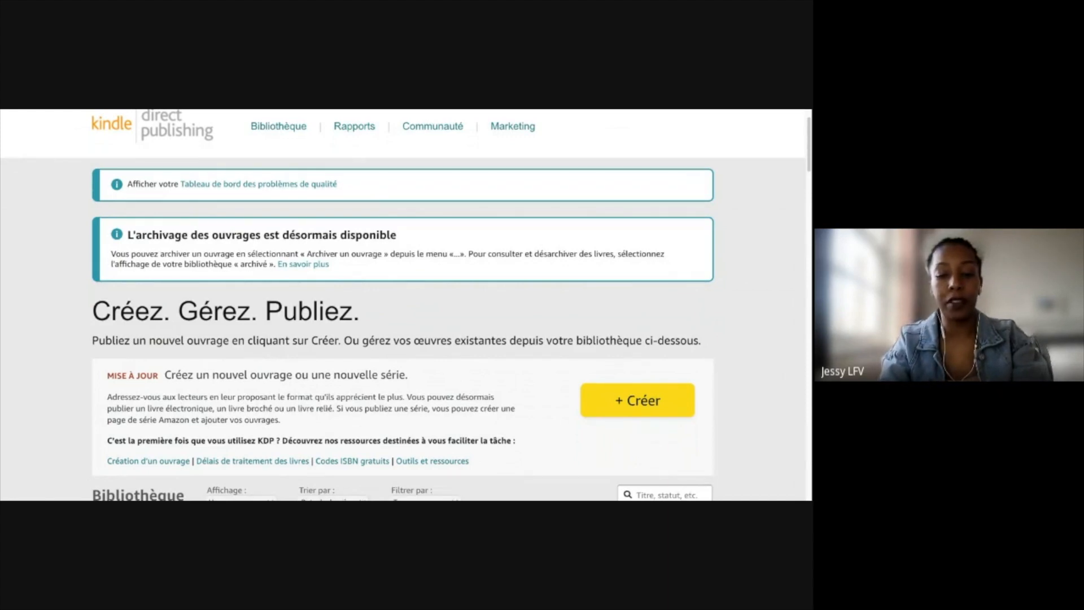
pyautogui.hotkey('ctrl', '-')
pyautogui.hotkey('ctrl', '-')
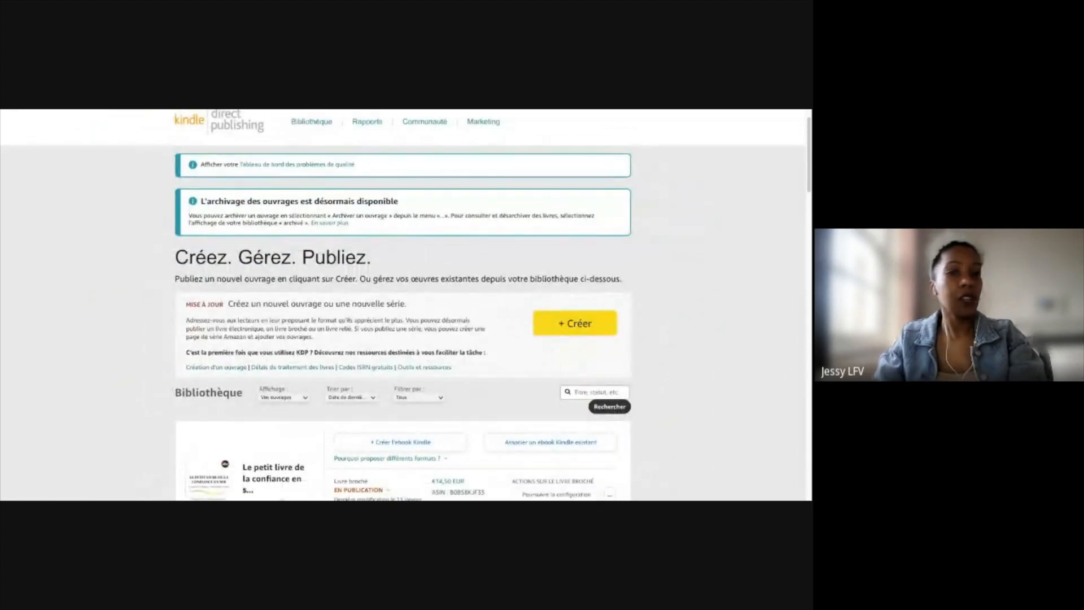
pyautogui.scroll(-3, 375, 283)
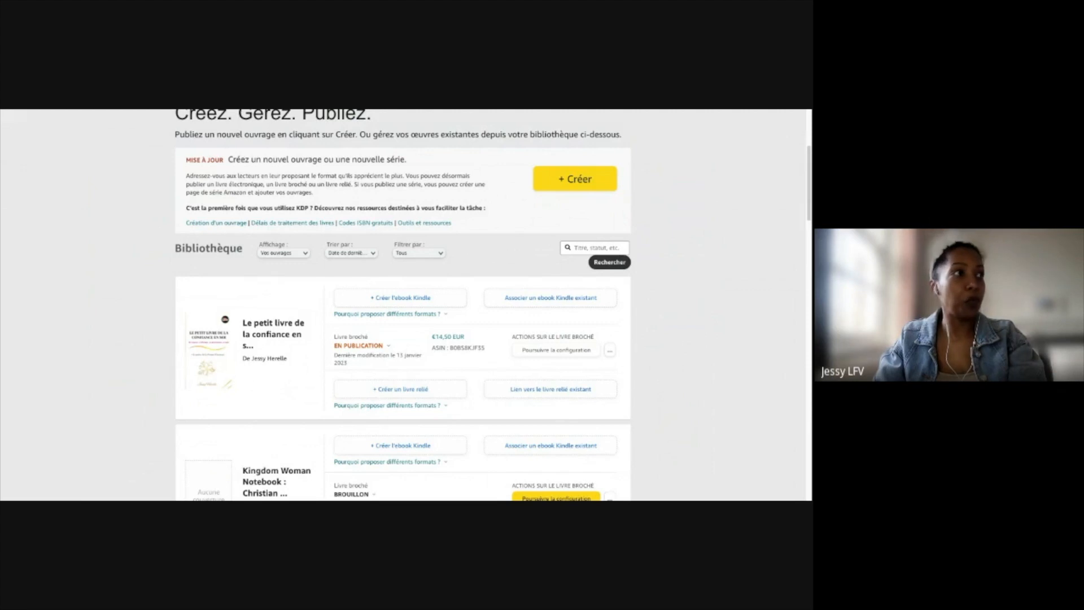
pyautogui.scroll(-2, 256, 264)
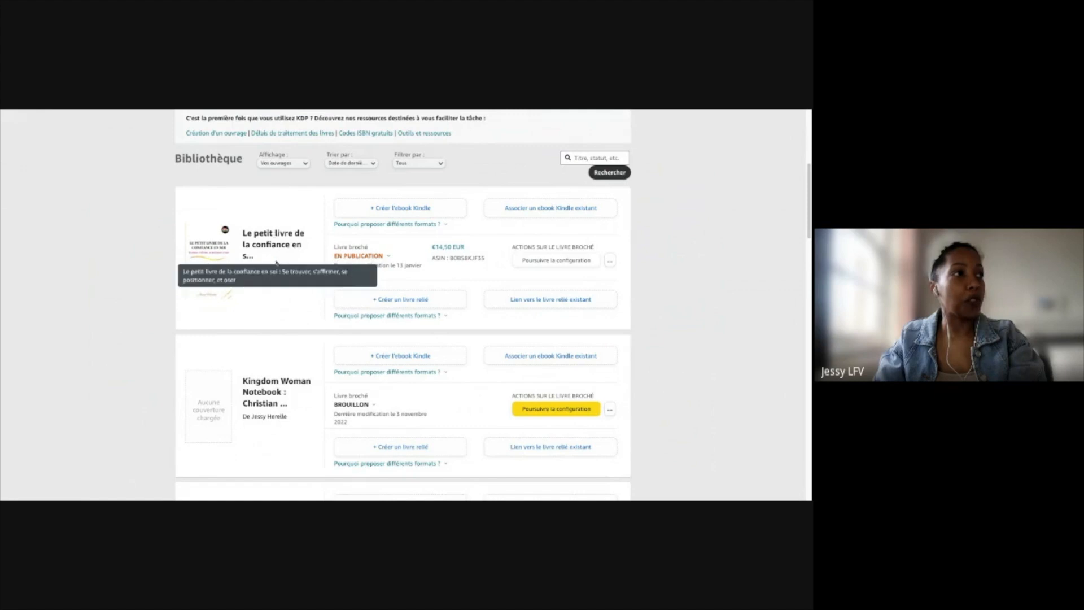
pyautogui.click(364, 256)
pyautogui.scroll(-4, 378, 274)
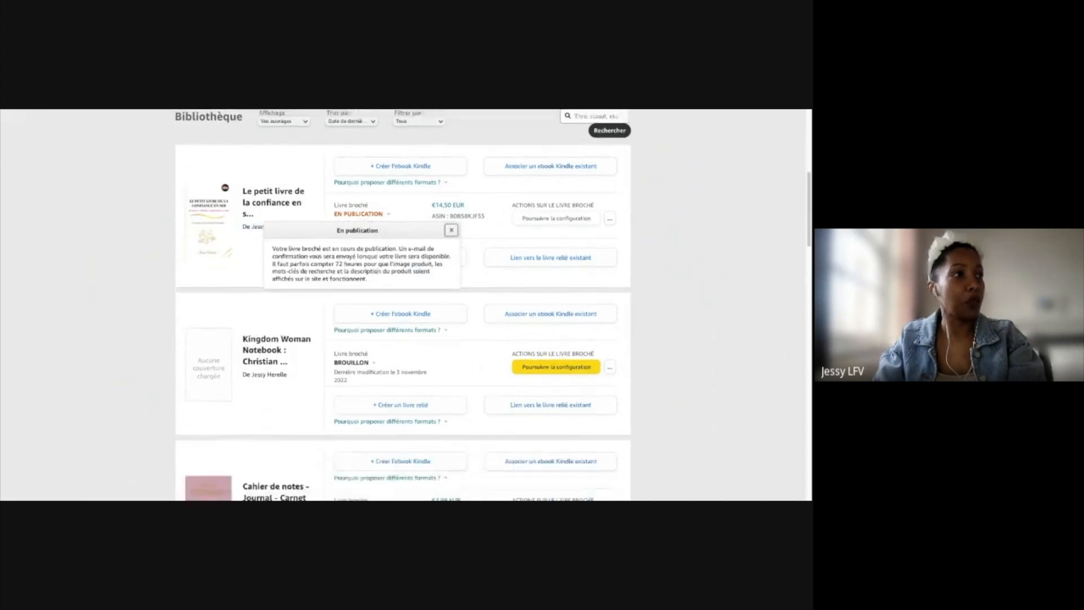
# - Review the remaining titles, formats and statuses on the first page of the library
pyautogui.scroll(-3, 378, 274)
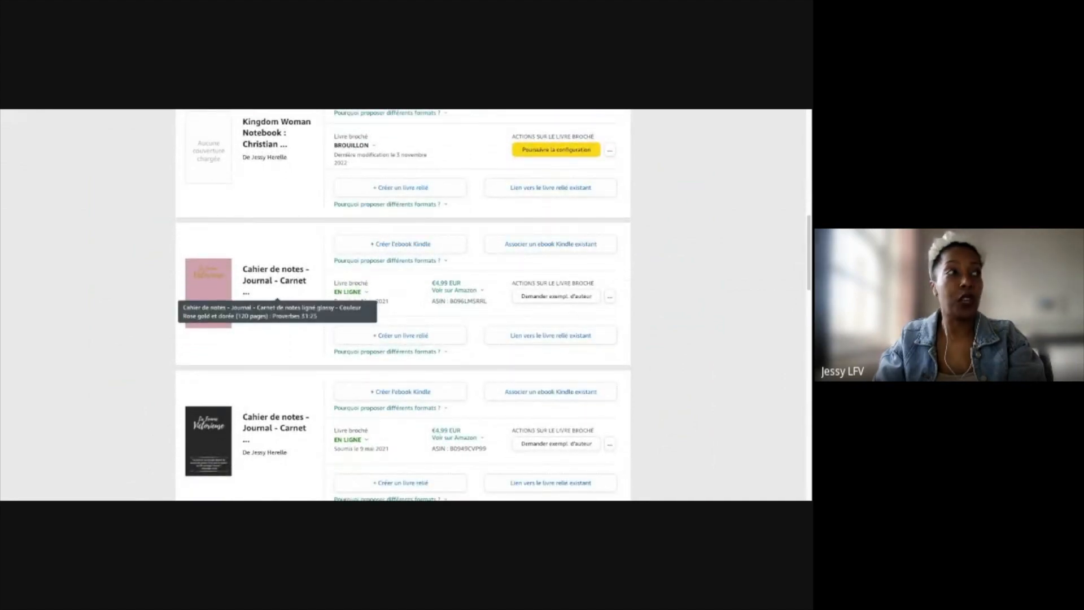
pyautogui.scroll(-6, 378, 274)
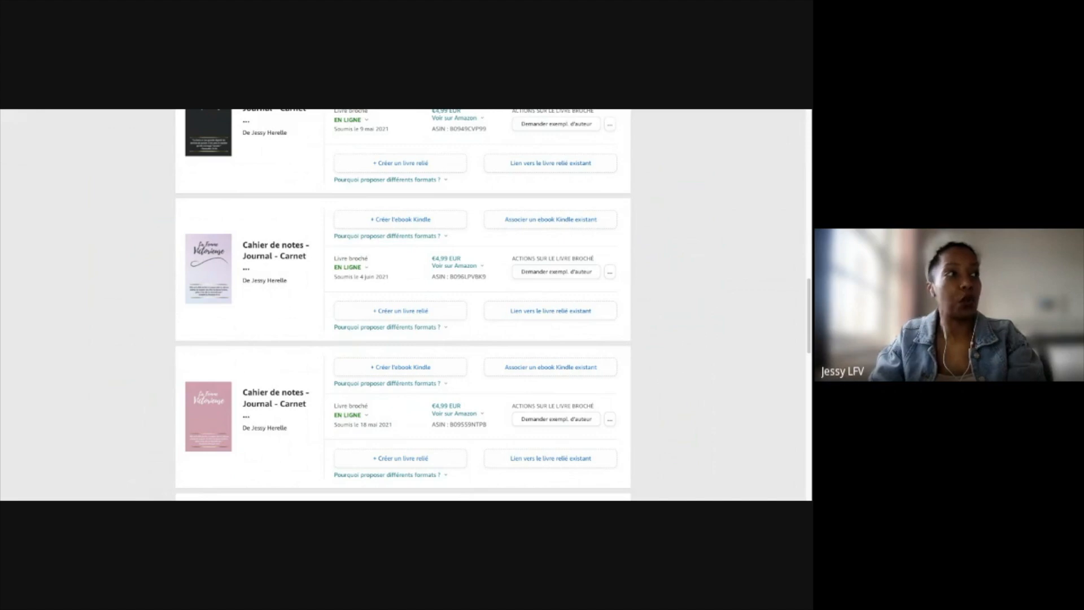
pyautogui.scroll(-4, 277, 208)
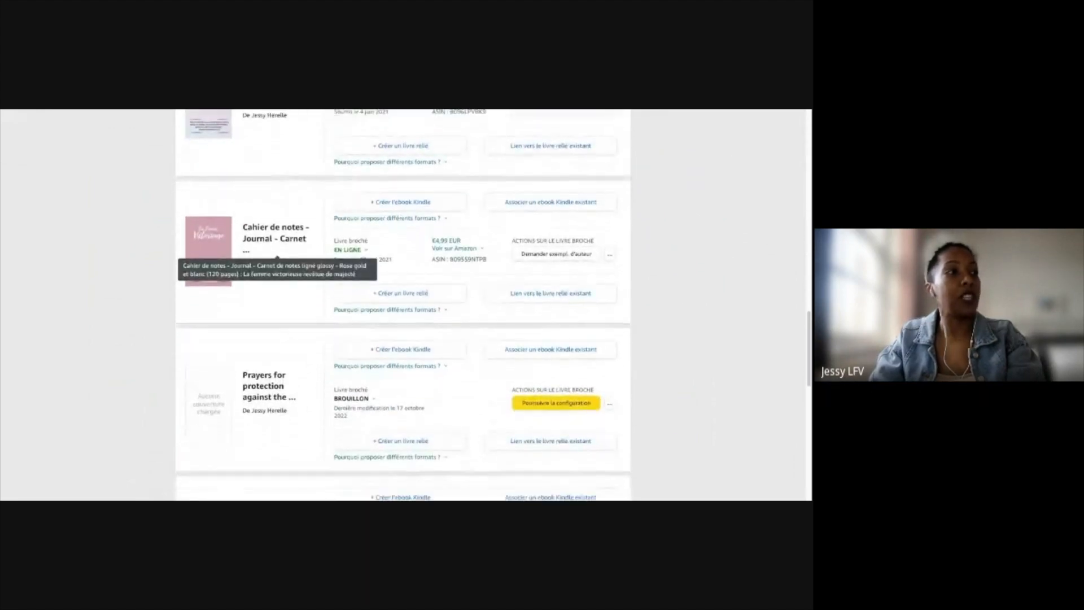
pyautogui.scroll(-5, 230, 275)
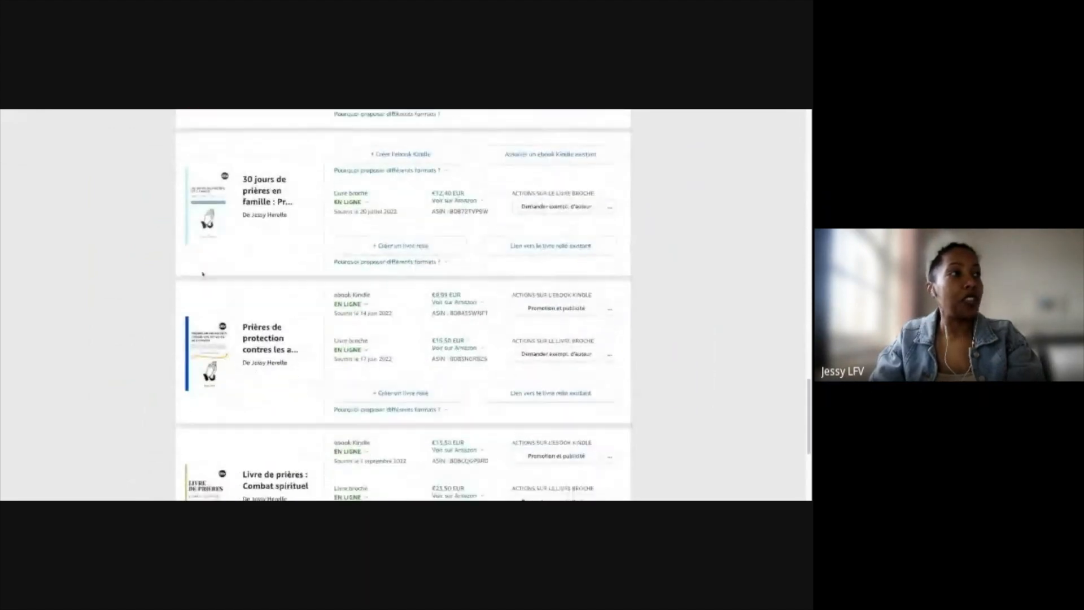
pyautogui.scroll(-3, 303, 293)
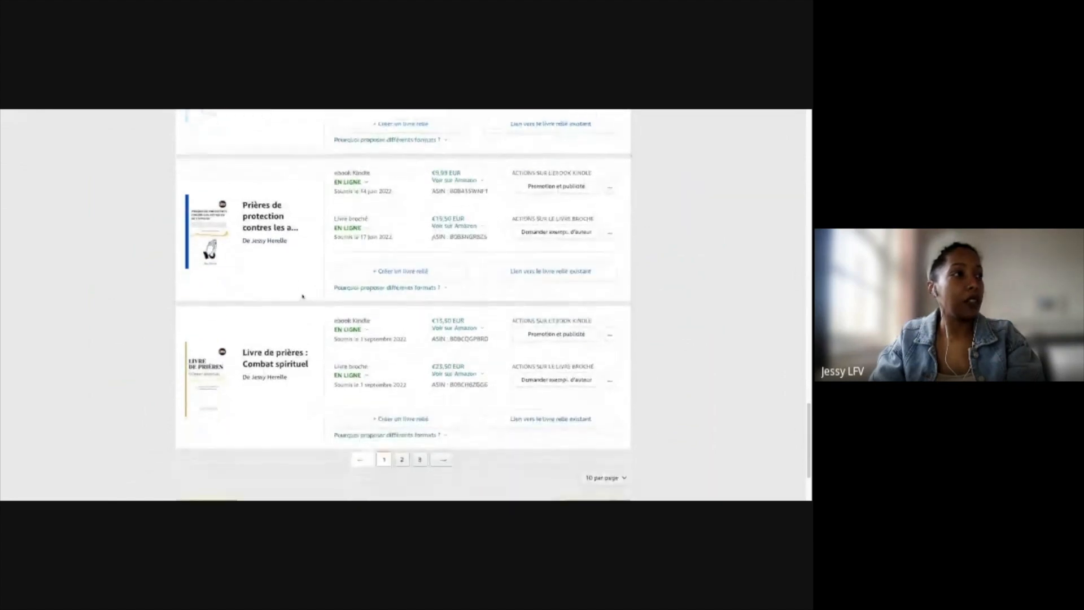
# - Open page 2 of the library and browse the titles listed there
pyautogui.click(402, 415)
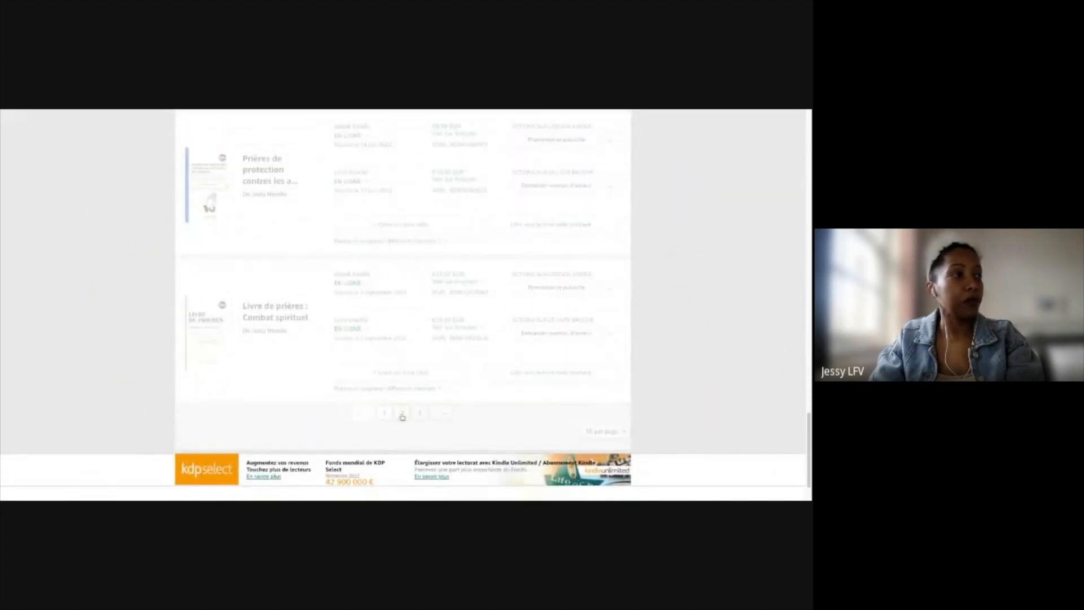
pyautogui.scroll(8, 341, 327)
pyautogui.scroll(10, 341, 328)
pyautogui.scroll(4, 340, 325)
pyautogui.scroll(-2, 283, 274)
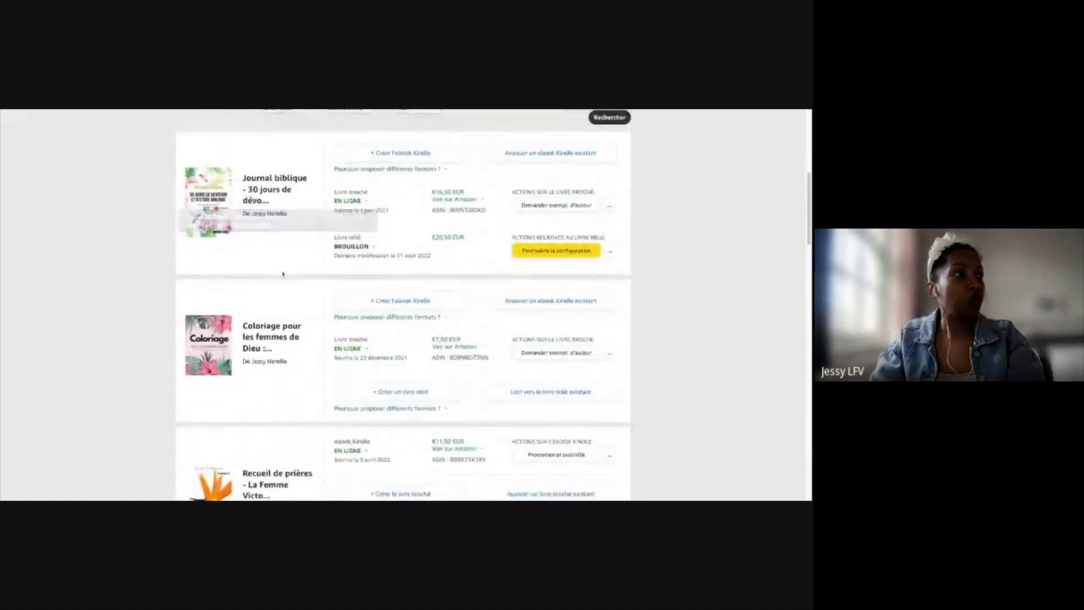
pyautogui.scroll(-2, 283, 273)
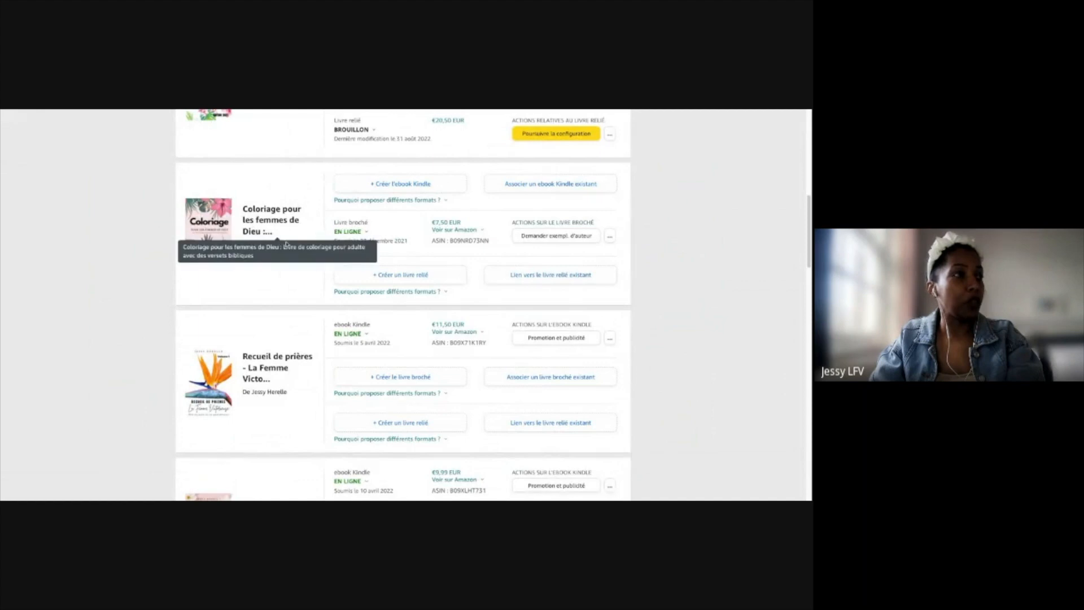
pyautogui.scroll(-1, 283, 251)
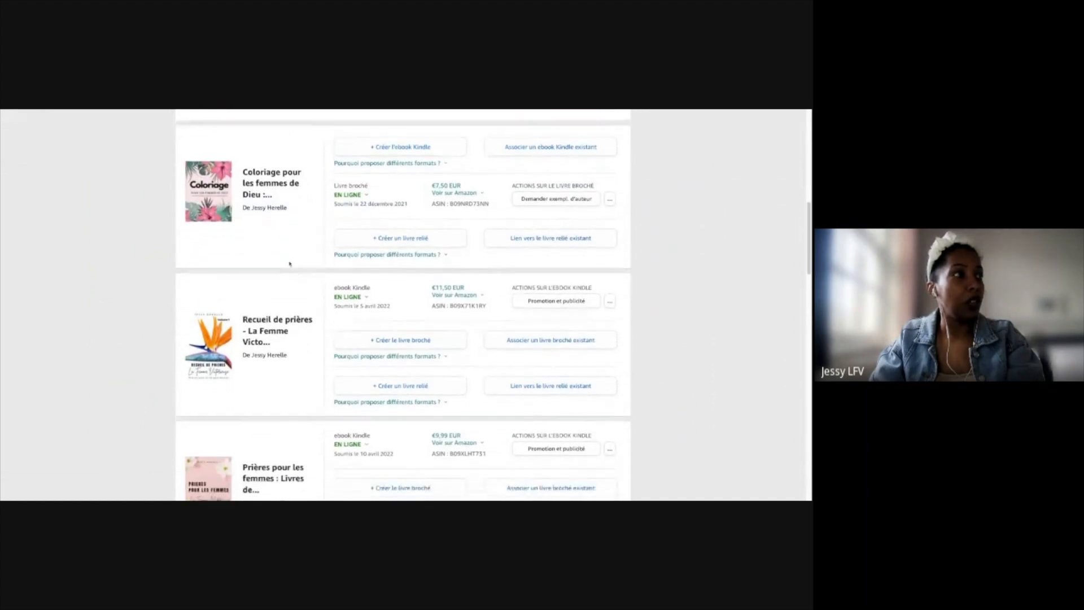
# - Enlarge the library page and show the publication status details of the Kindle ebook "Recueil de prières - La Femme Victo..."
pyautogui.scroll(-1, 286, 257)
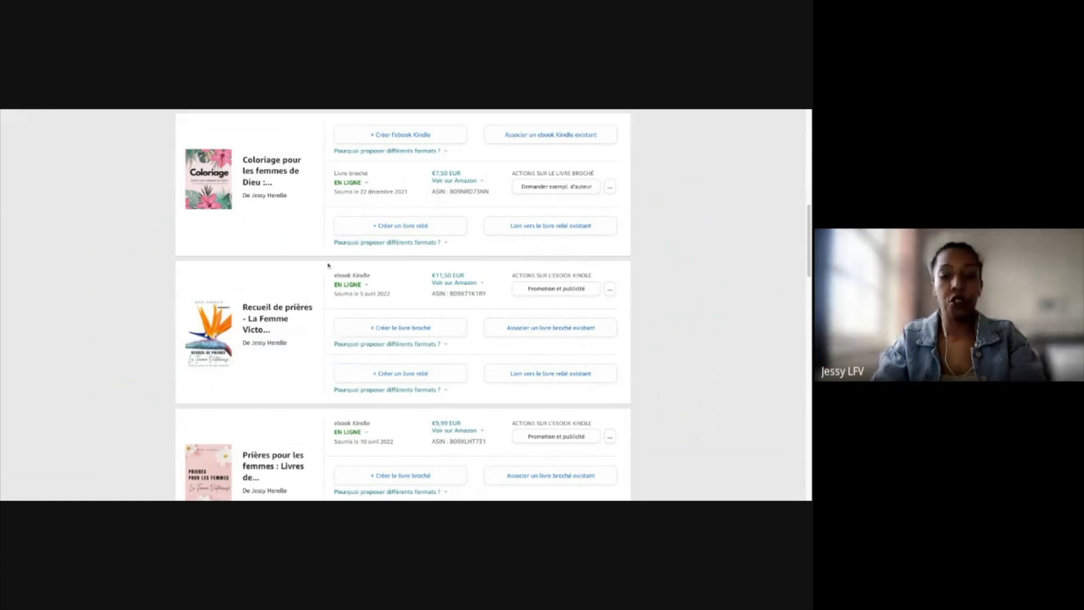
pyautogui.hotkey('ctrl', '+')
pyautogui.hotkey('ctrl', '+')
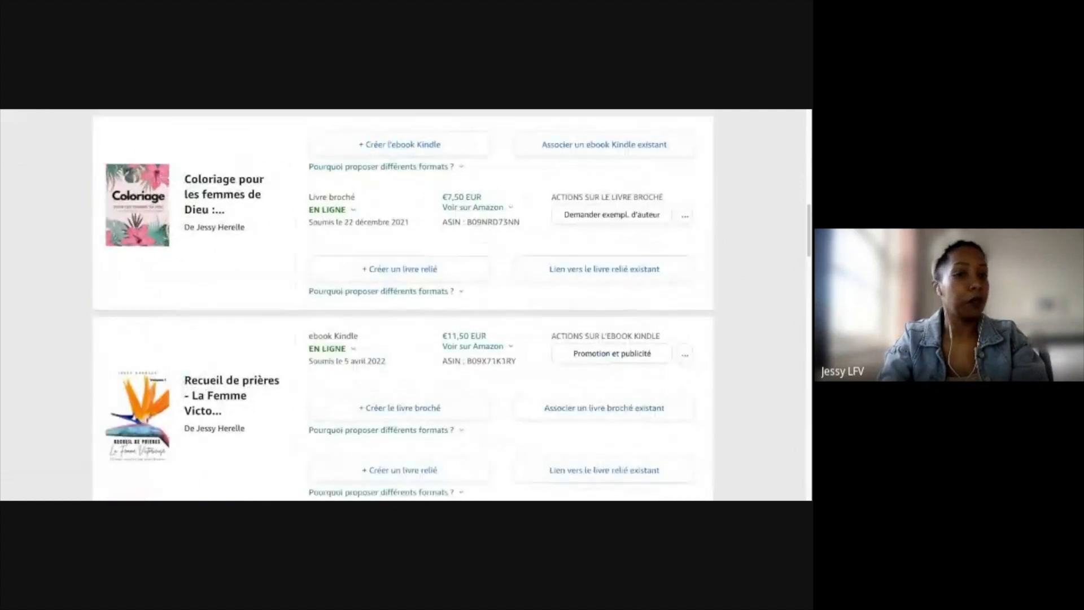
pyautogui.scroll(-2, 243, 359)
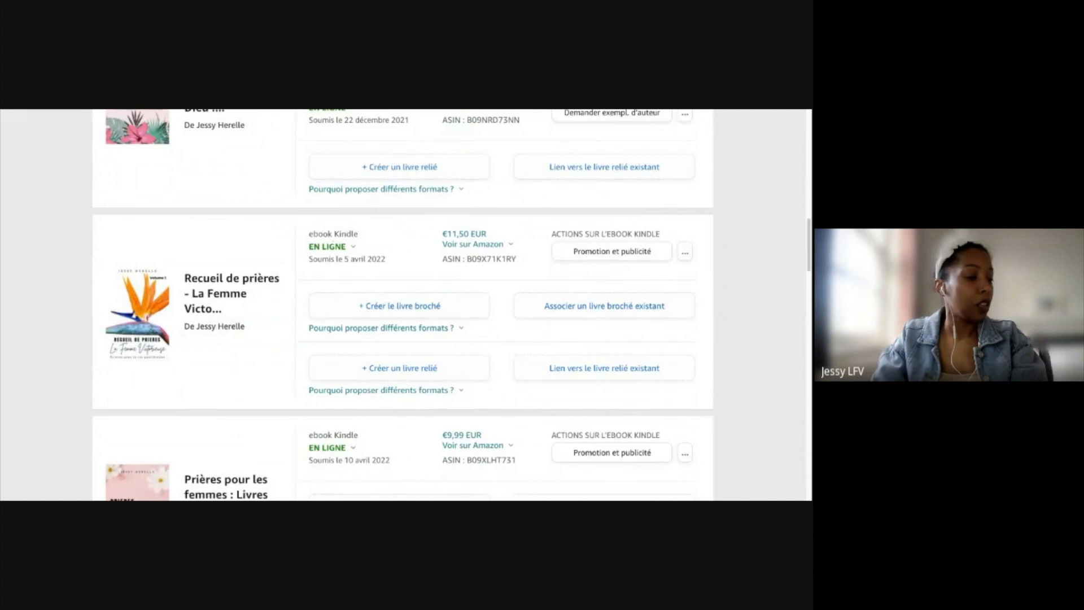
pyautogui.click(336, 247)
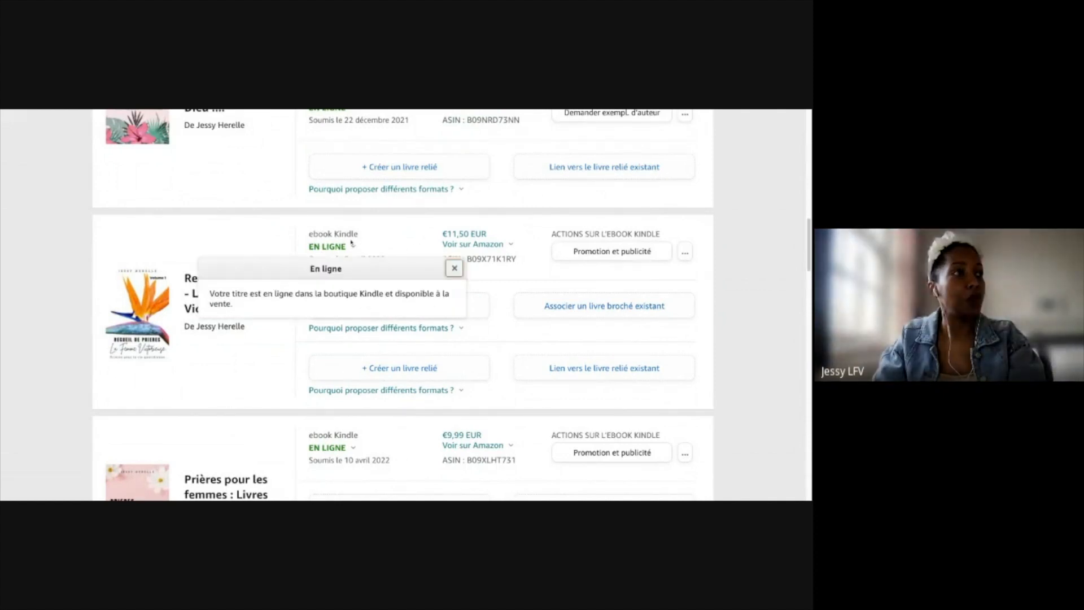
# - Review the remaining titles on page 2 of the library and show the Amazon marketplaces offered for "Notebook : For you Monsieur"
pyautogui.scroll(-4, 302, 257)
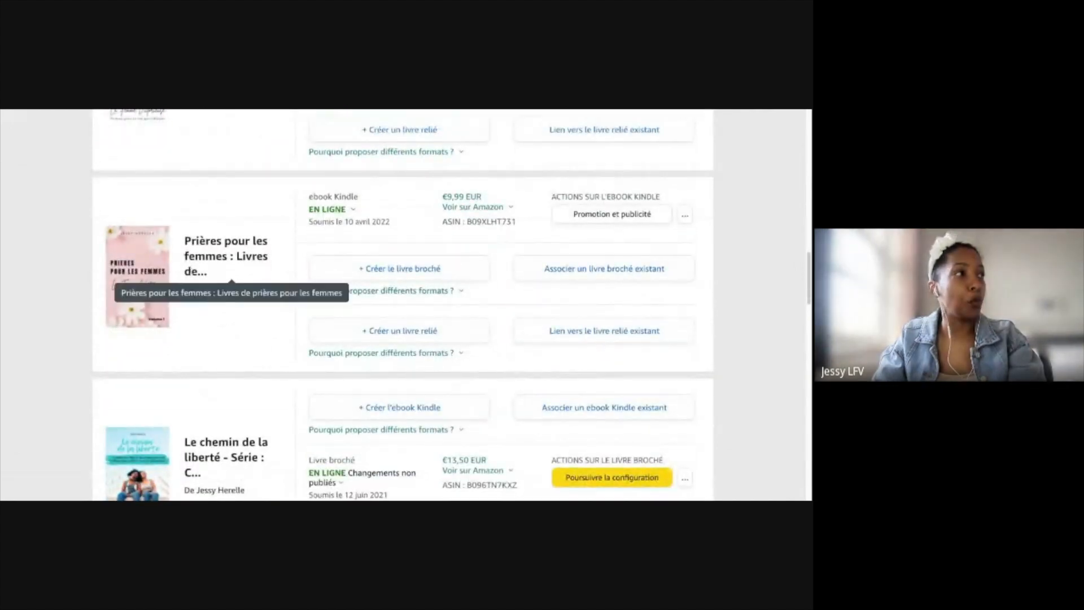
pyautogui.scroll(-2, 232, 333)
pyautogui.scroll(-1, 231, 339)
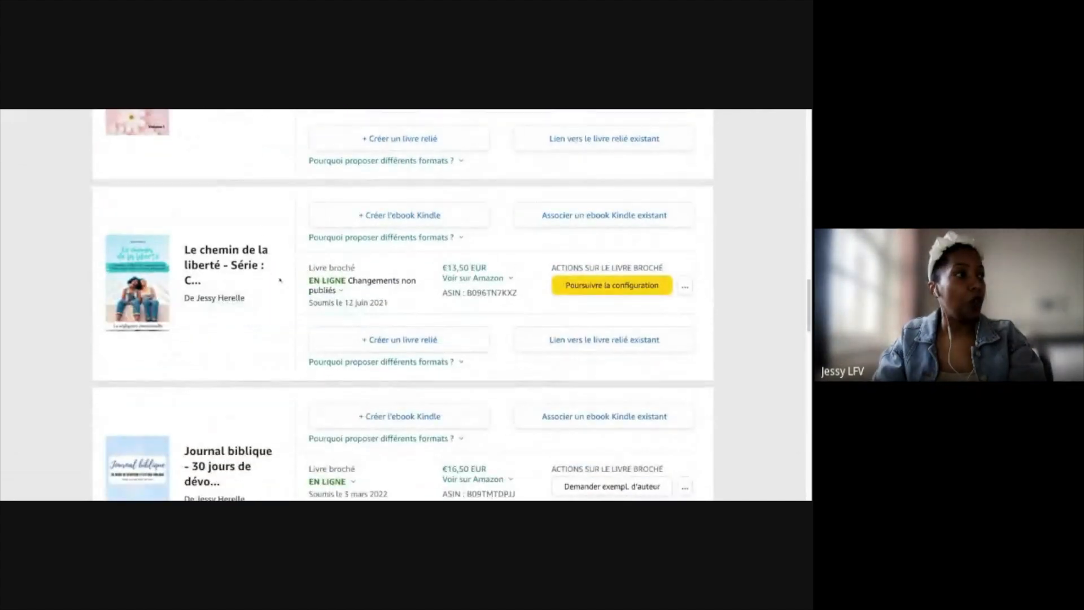
pyautogui.scroll(-7, 260, 299)
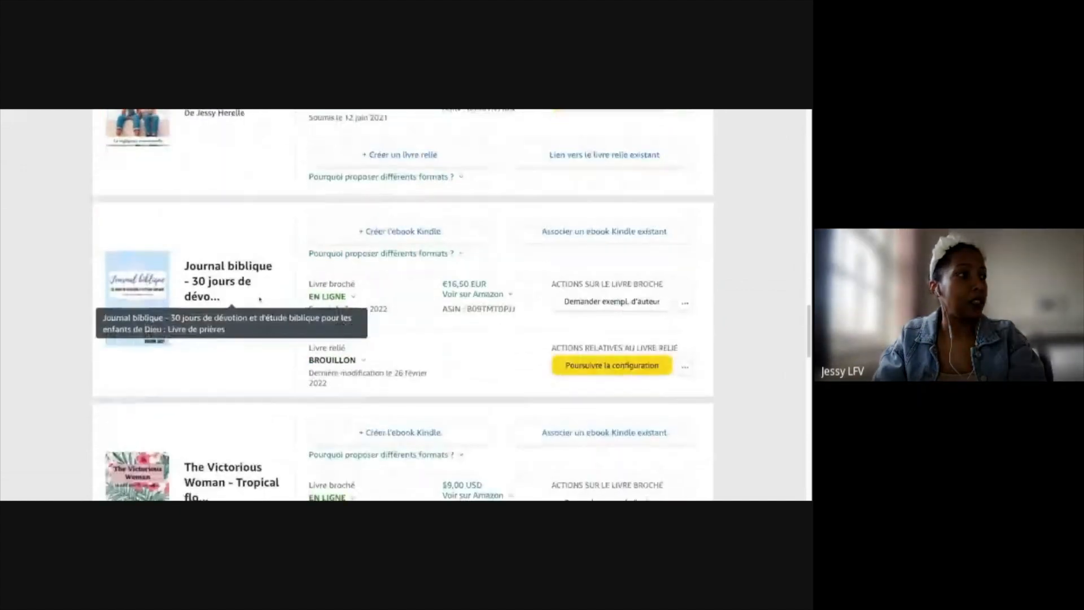
pyautogui.scroll(-2, 259, 299)
pyautogui.scroll(-2, 232, 264)
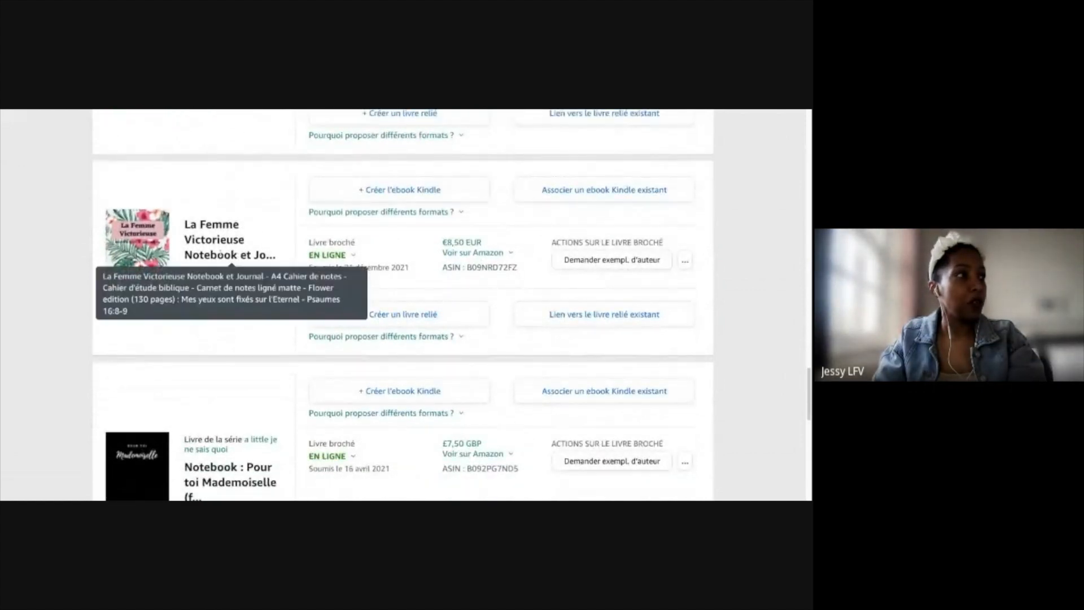
pyautogui.scroll(-2, 226, 262)
pyautogui.scroll(-1, 227, 262)
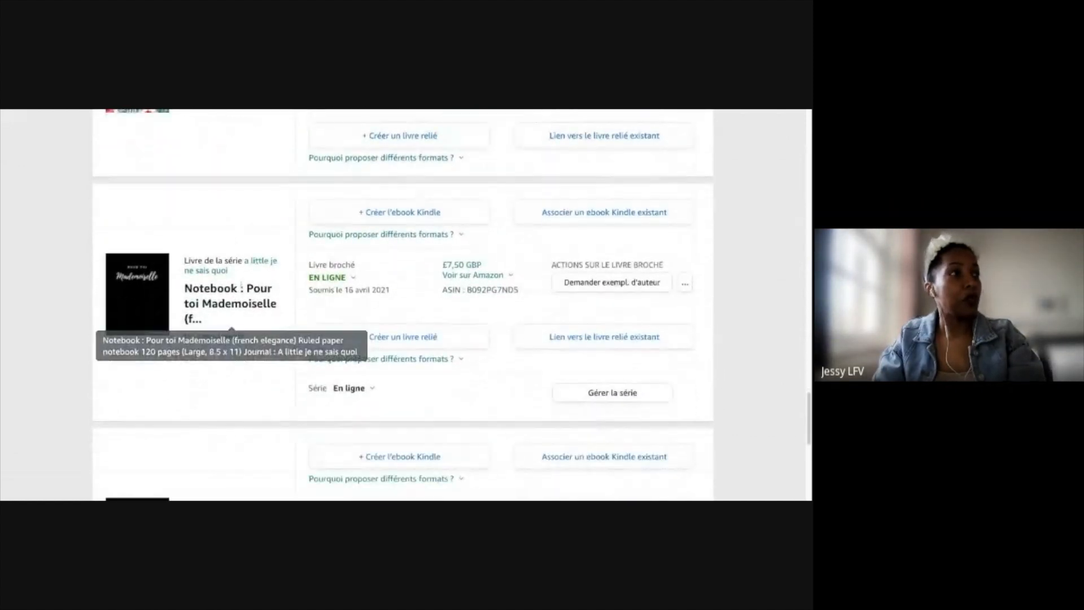
pyautogui.scroll(-2, 169, 290)
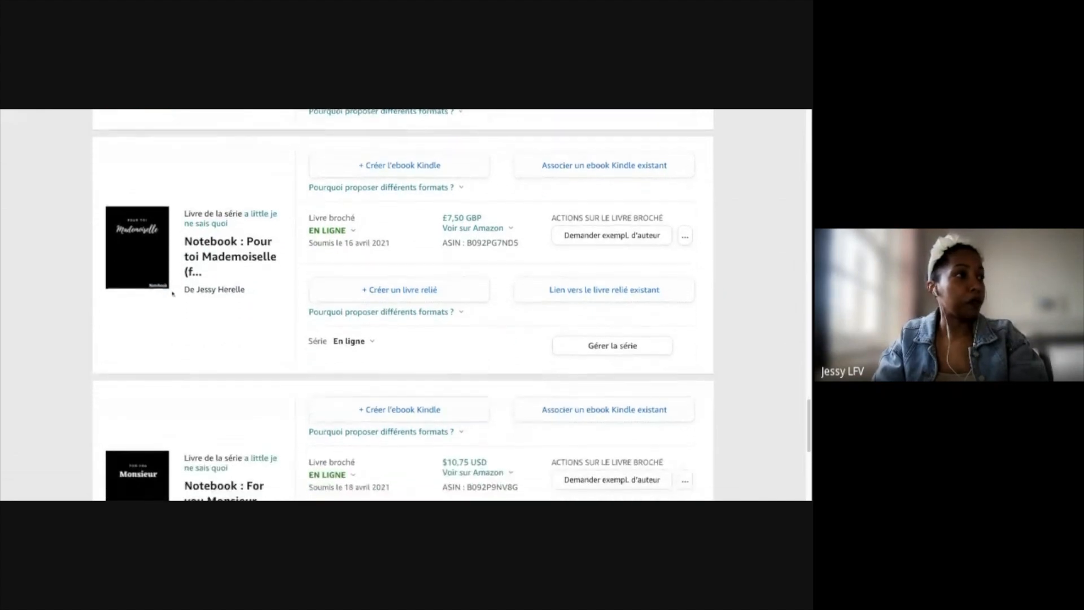
pyautogui.scroll(-1, 172, 293)
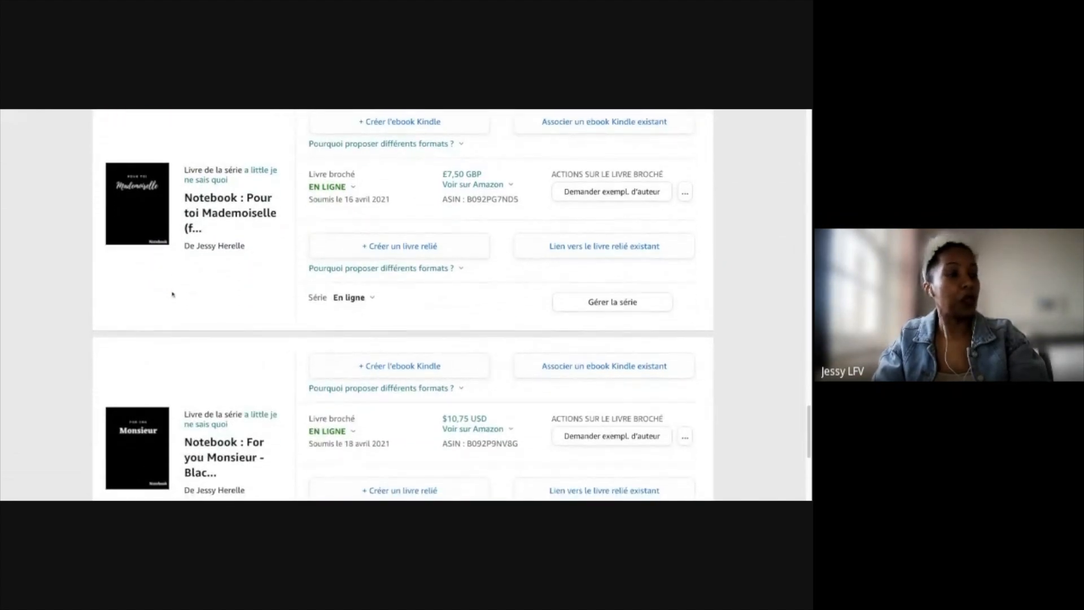
pyautogui.scroll(-2, 173, 293)
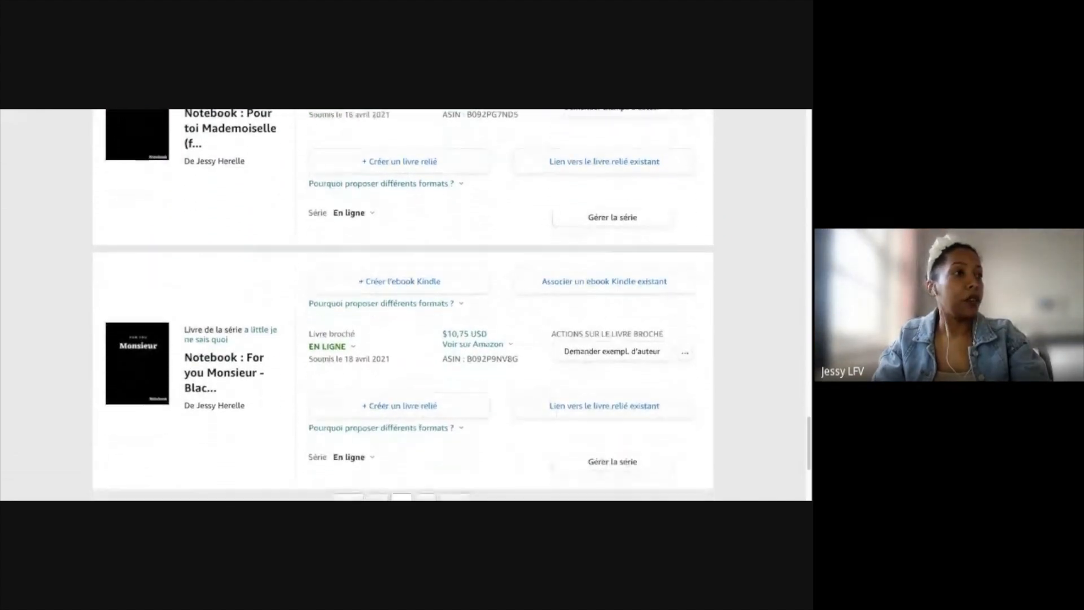
pyautogui.moveTo(493, 327)
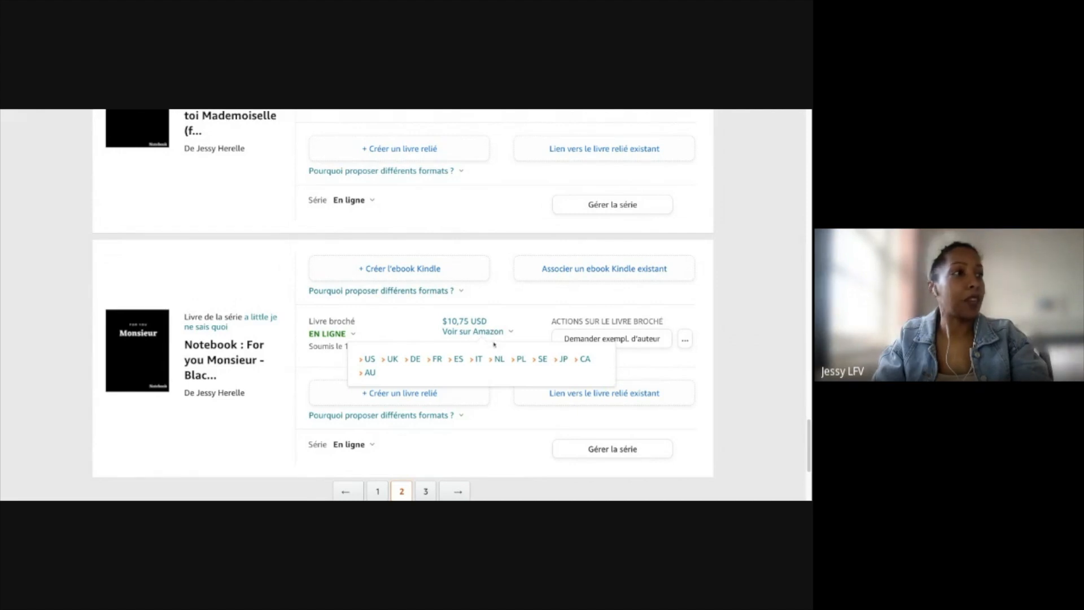
# - Return to page 1 of the library
pyautogui.scroll(15, 463, 327)
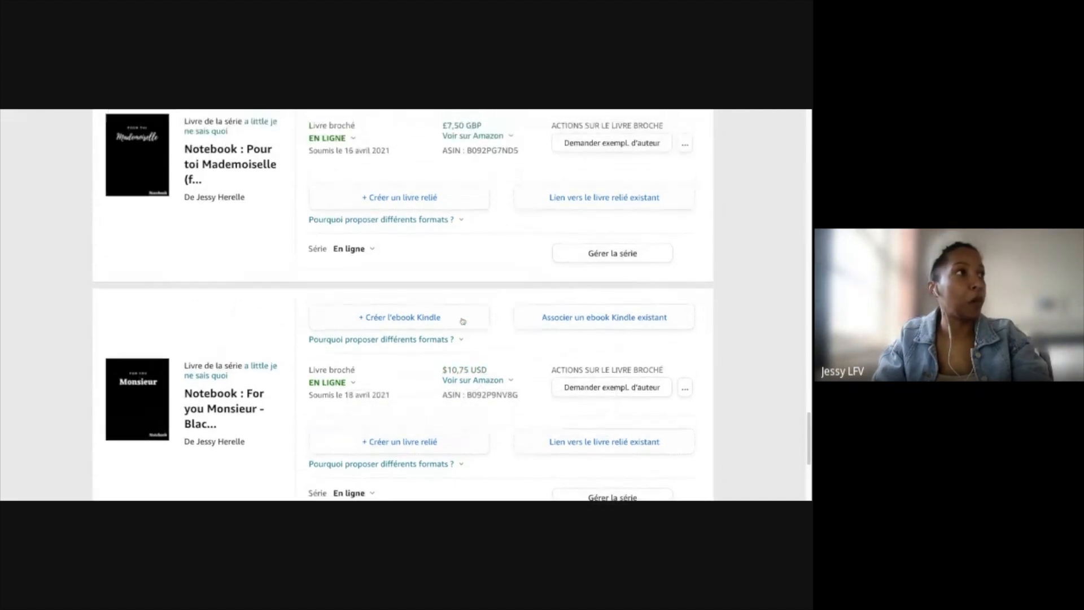
pyautogui.scroll(15, 463, 326)
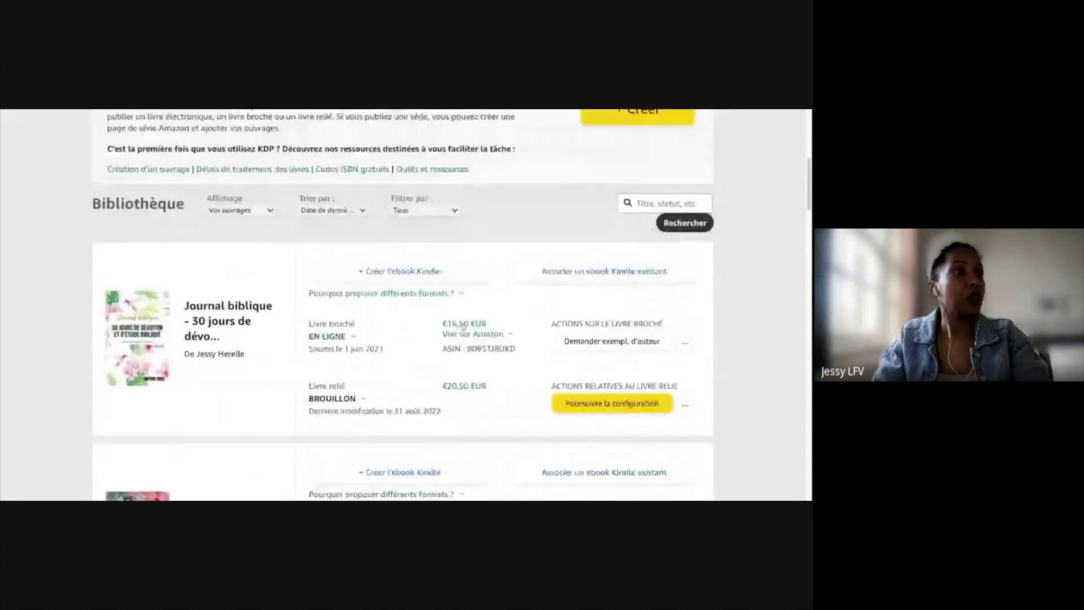
pyautogui.scroll(2, 470, 324)
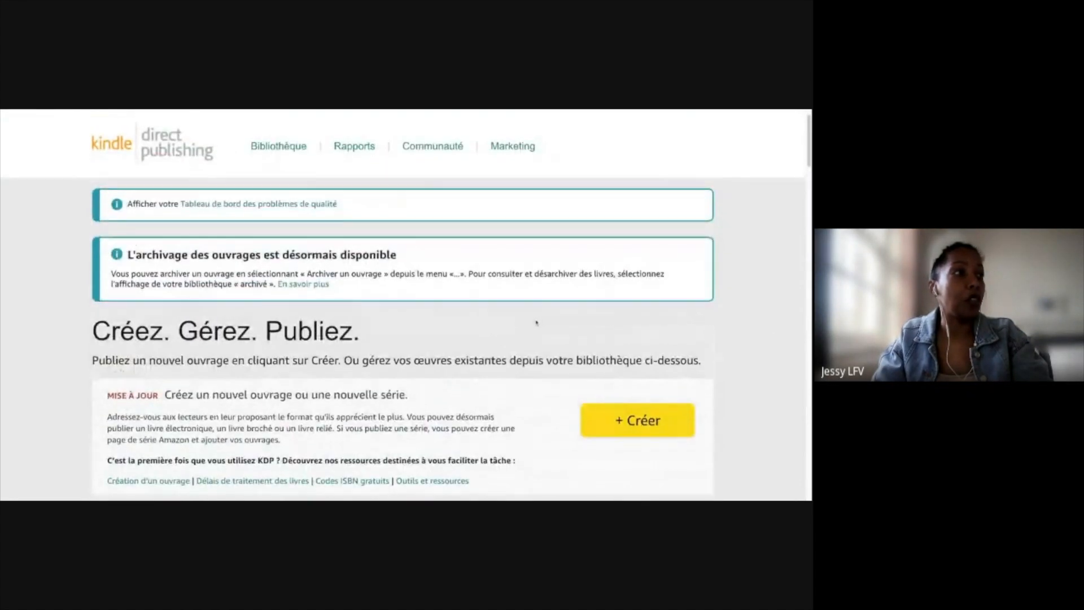
pyautogui.scroll(-8, 536, 326)
pyautogui.scroll(-20, 536, 326)
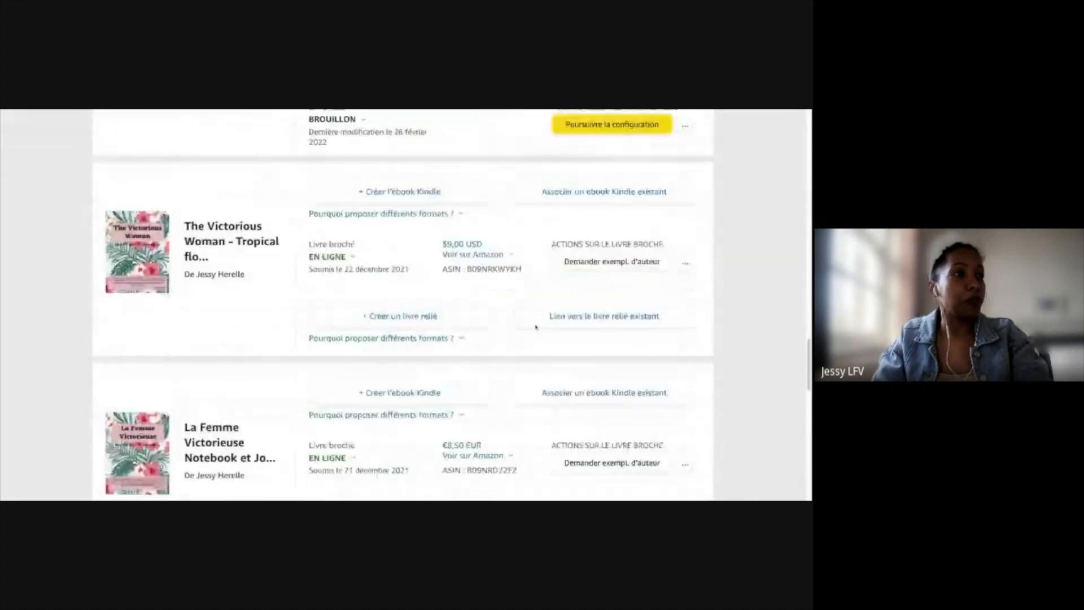
pyautogui.click(371, 300)
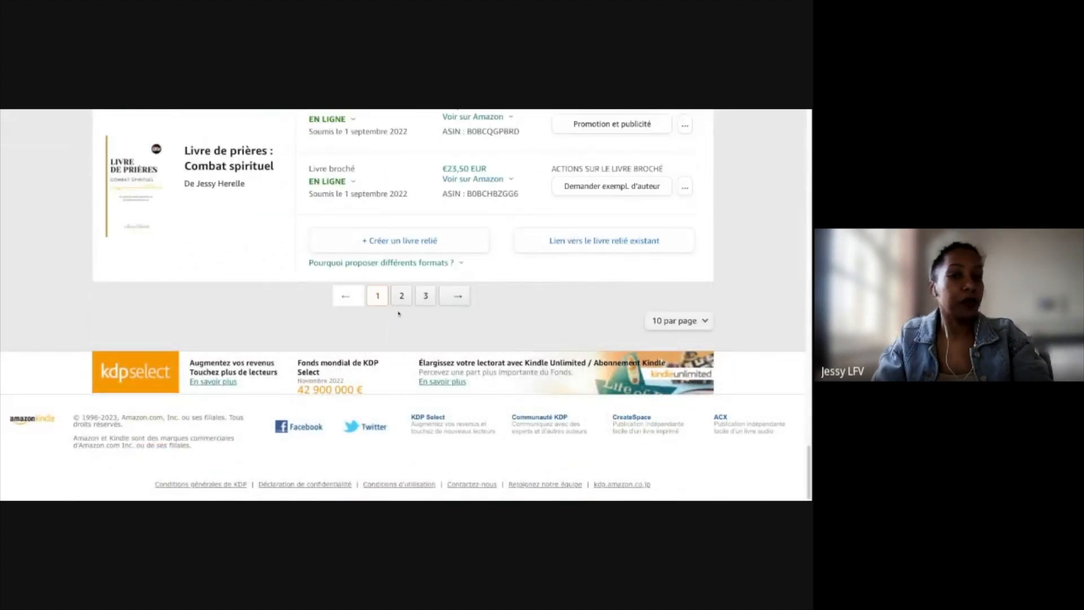
# - Look back over the published and draft titles on page 1, from the last entry up to the library header
pyautogui.scroll(10, 421, 308)
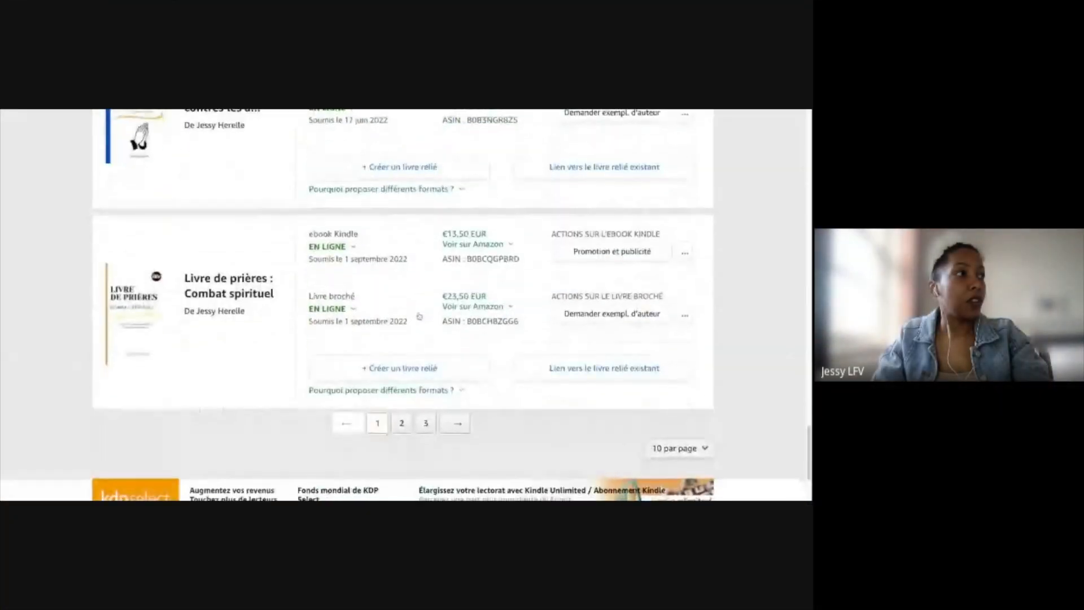
pyautogui.scroll(-1, 202, 201)
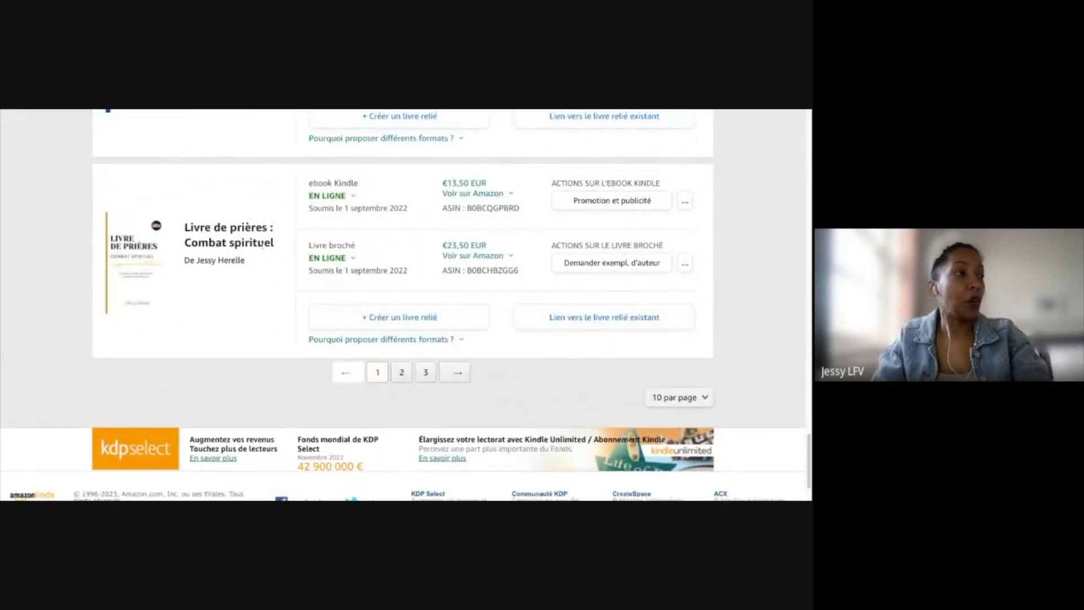
pyautogui.scroll(10, 261, 241)
pyautogui.scroll(9, 266, 251)
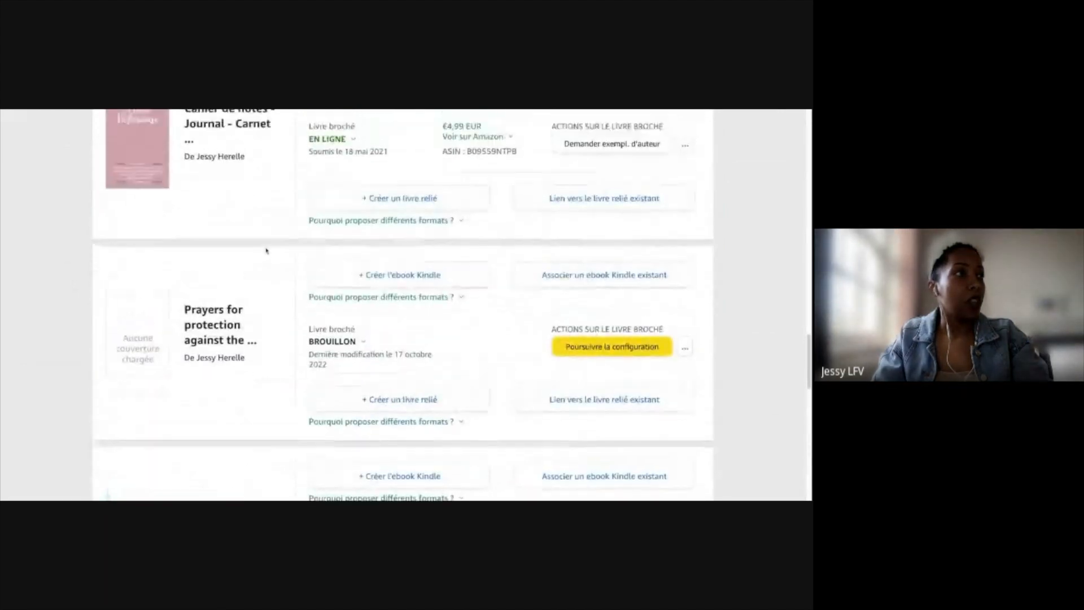
pyautogui.scroll(10, 266, 251)
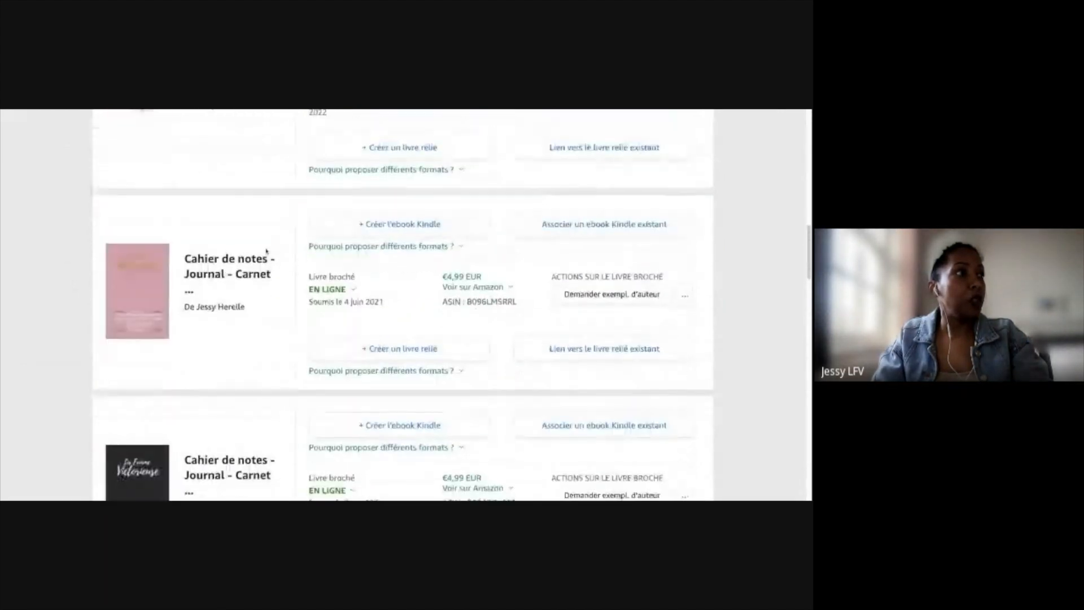
pyautogui.scroll(1, 266, 252)
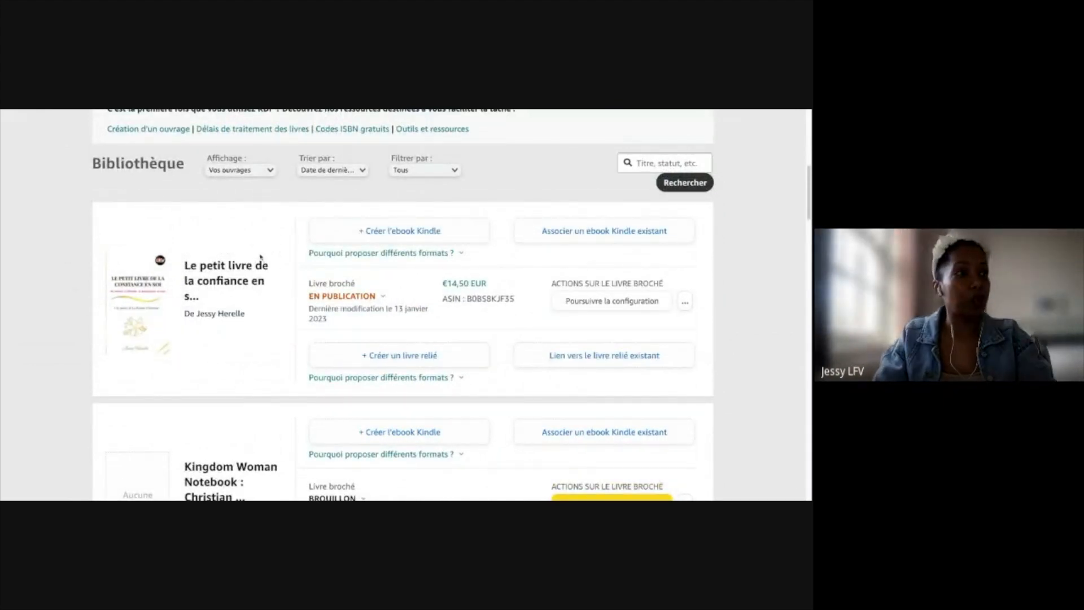
pyautogui.scroll(4, 269, 280)
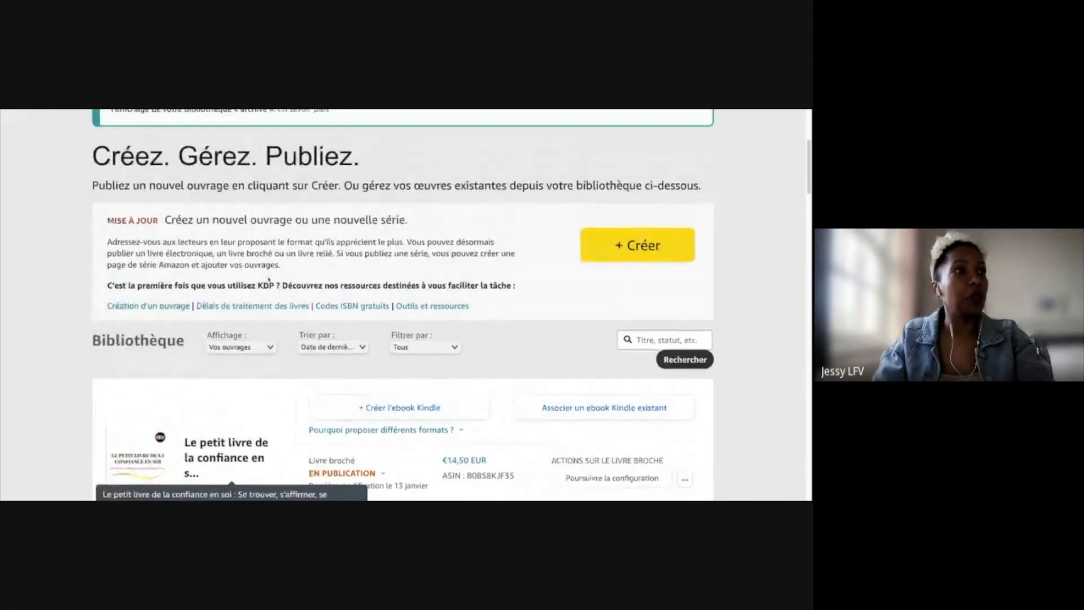
# - Start creating a new title and choose the paperback format (Livre broché) to open its information form
pyautogui.click(627, 293)
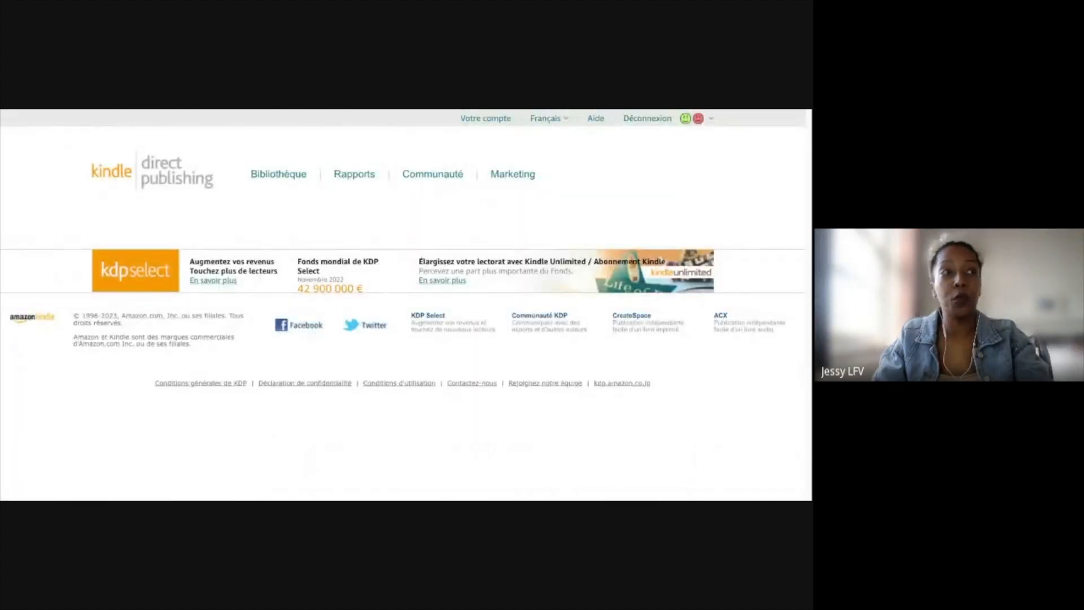
pyautogui.scroll(-2, 520, 303)
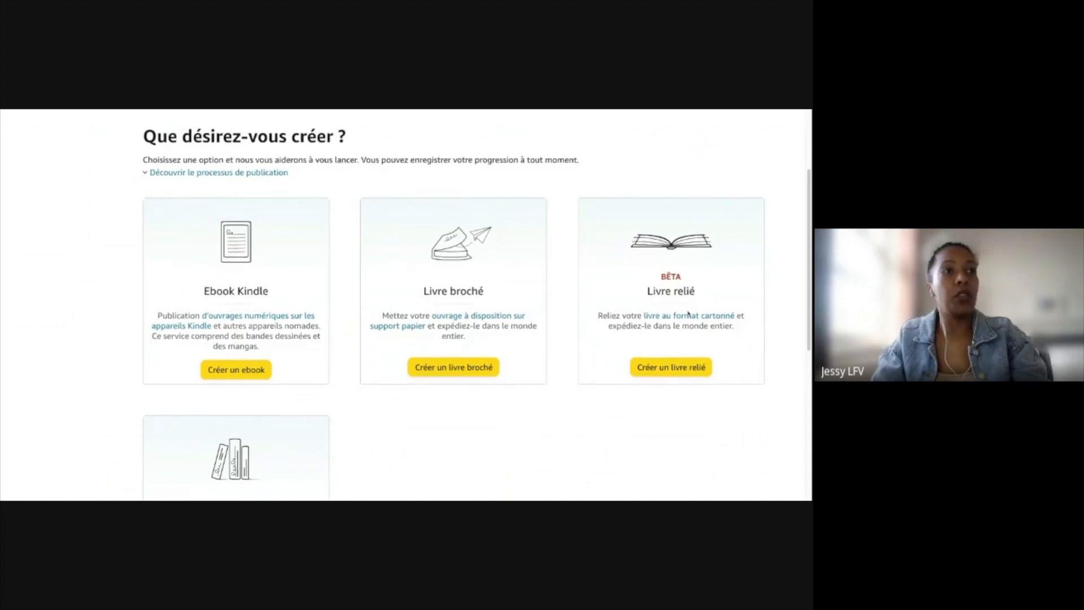
pyautogui.scroll(-1, 681, 309)
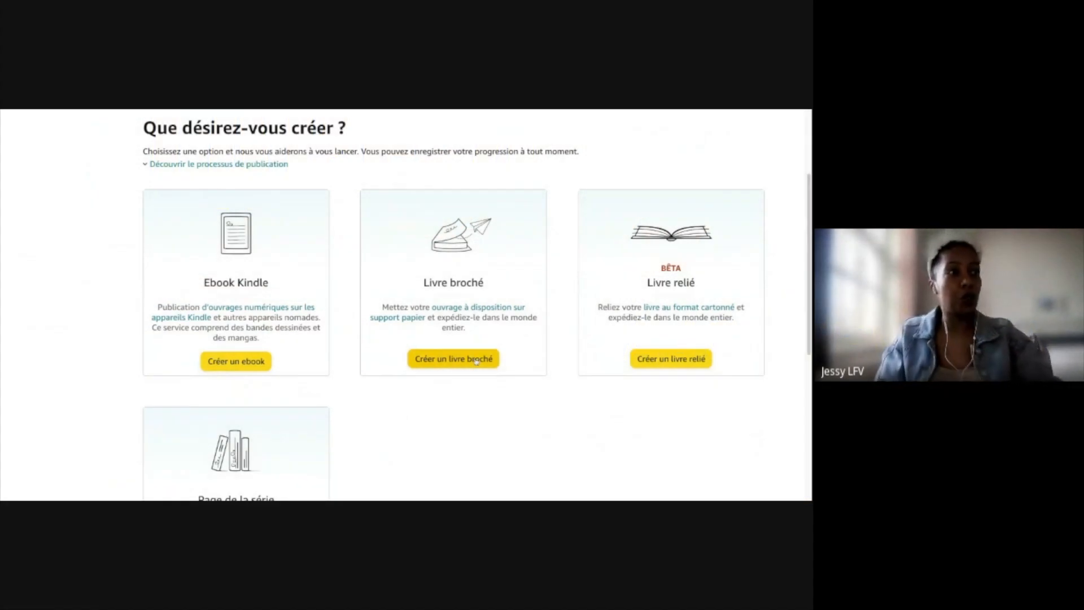
pyautogui.click(477, 359)
pyautogui.scroll(-3, 485, 362)
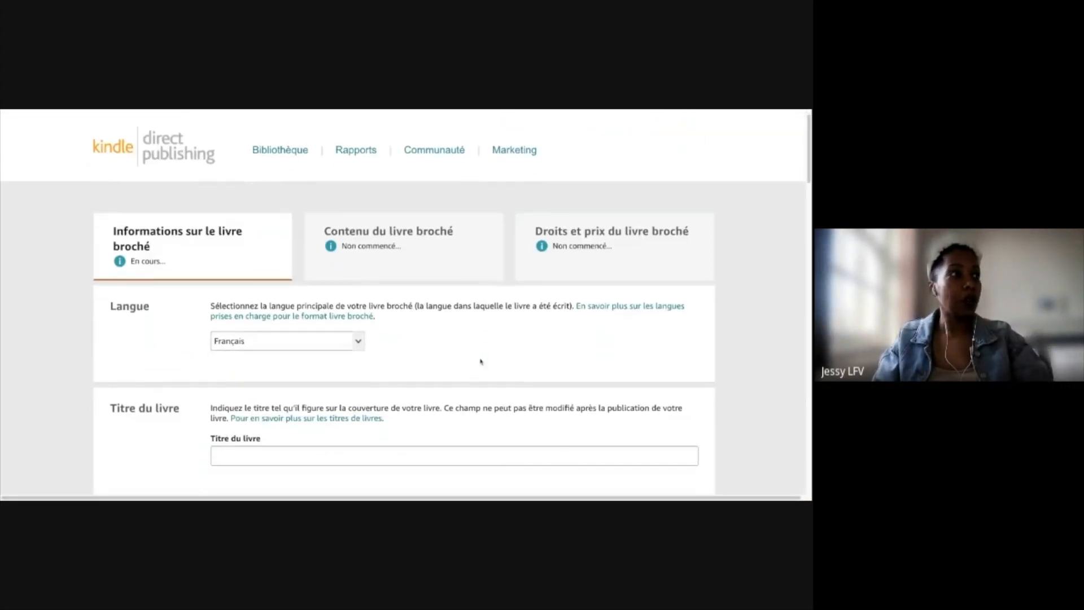
pyautogui.scroll(1, 497, 356)
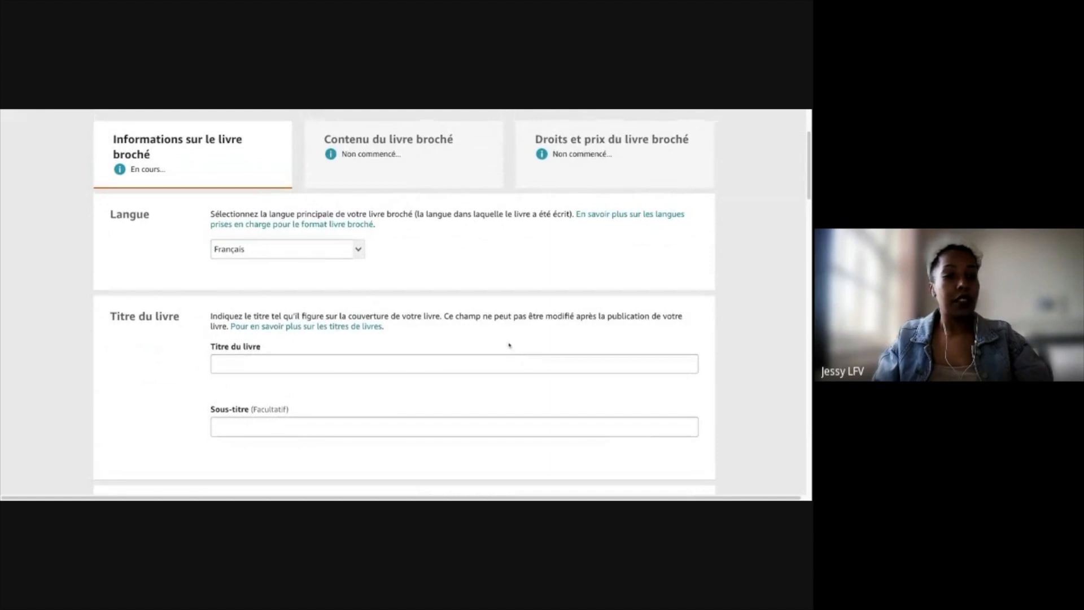
# - Look through the languages offered for the paperback and choose Français as its main language
pyautogui.click(359, 257)
pyautogui.scroll(-3, 278, 320)
pyautogui.scroll(-3, 277, 320)
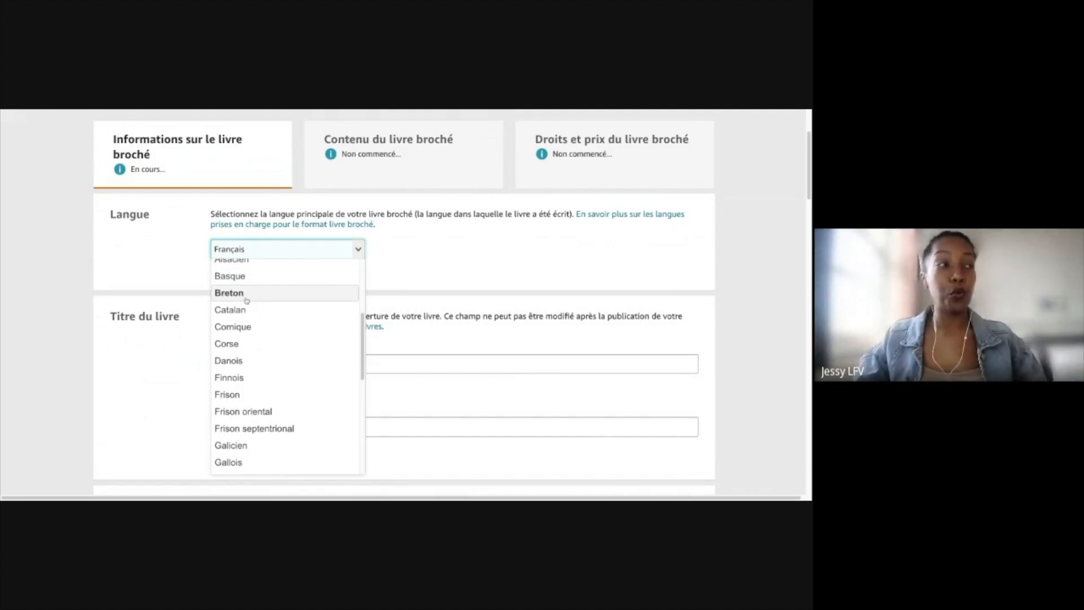
pyautogui.scroll(1, 265, 293)
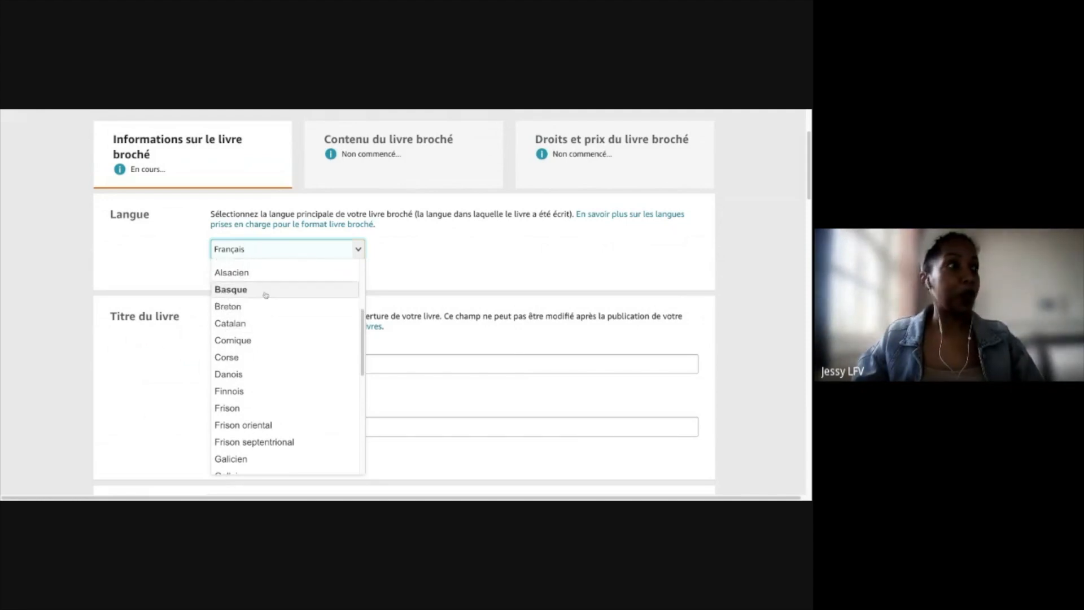
pyautogui.scroll(-5, 264, 302)
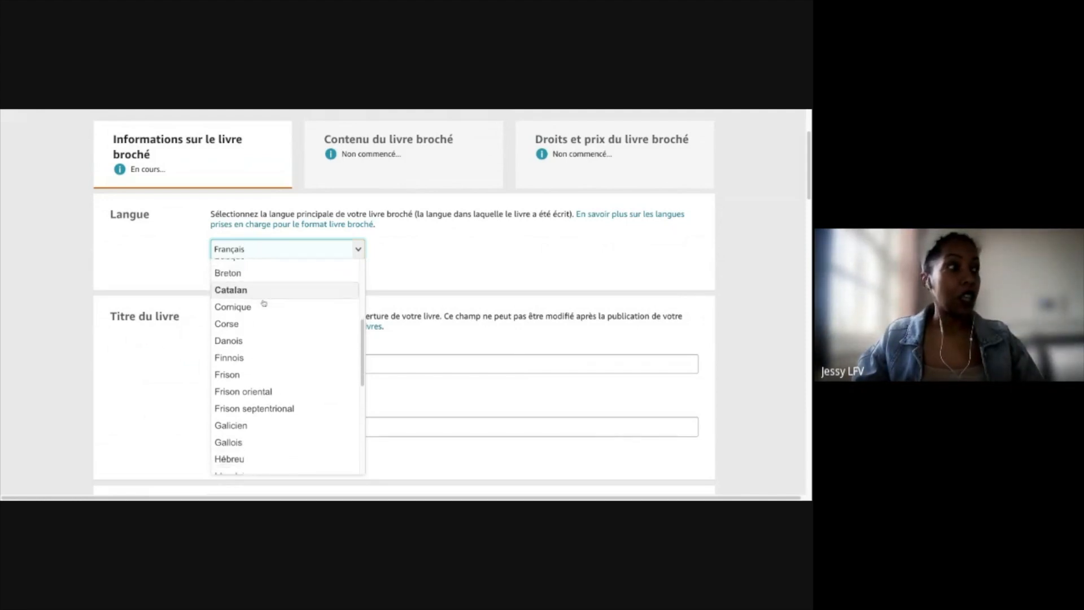
pyautogui.scroll(-2, 264, 303)
pyautogui.scroll(-2, 248, 291)
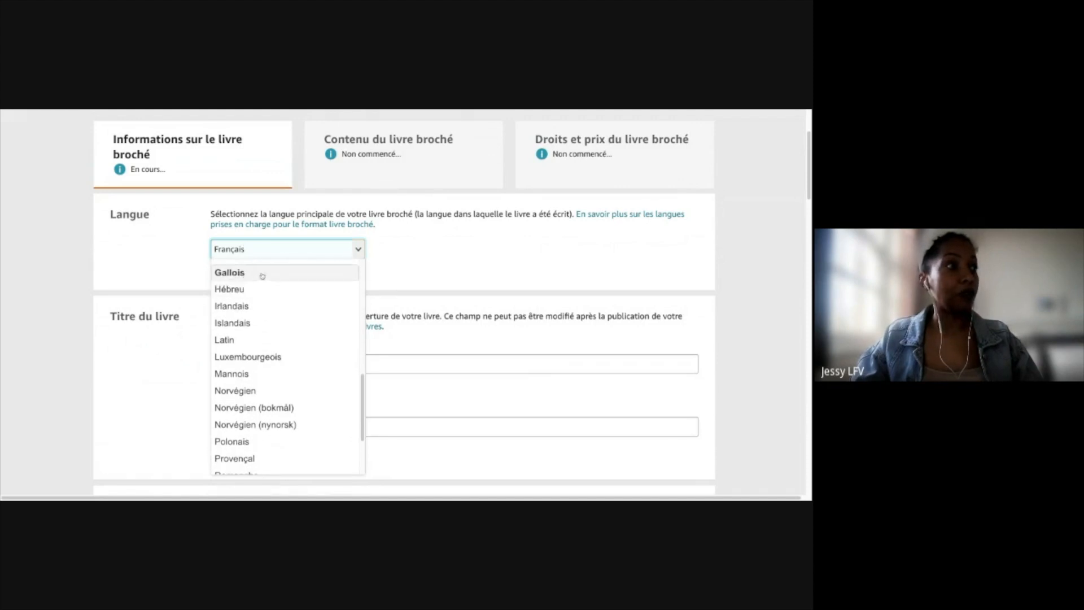
pyautogui.scroll(-4, 266, 350)
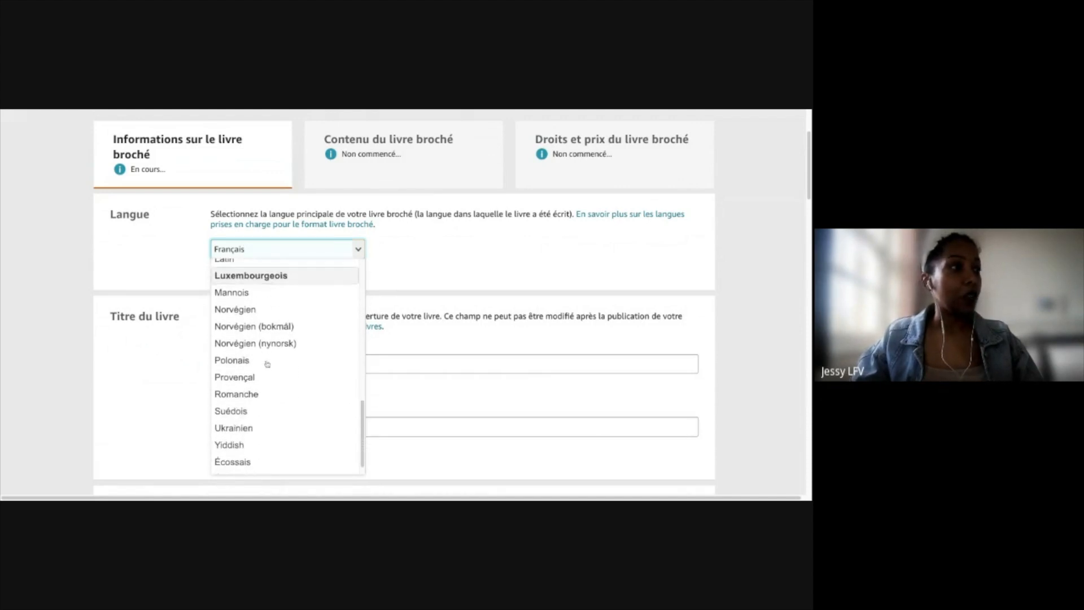
pyautogui.scroll(15, 267, 364)
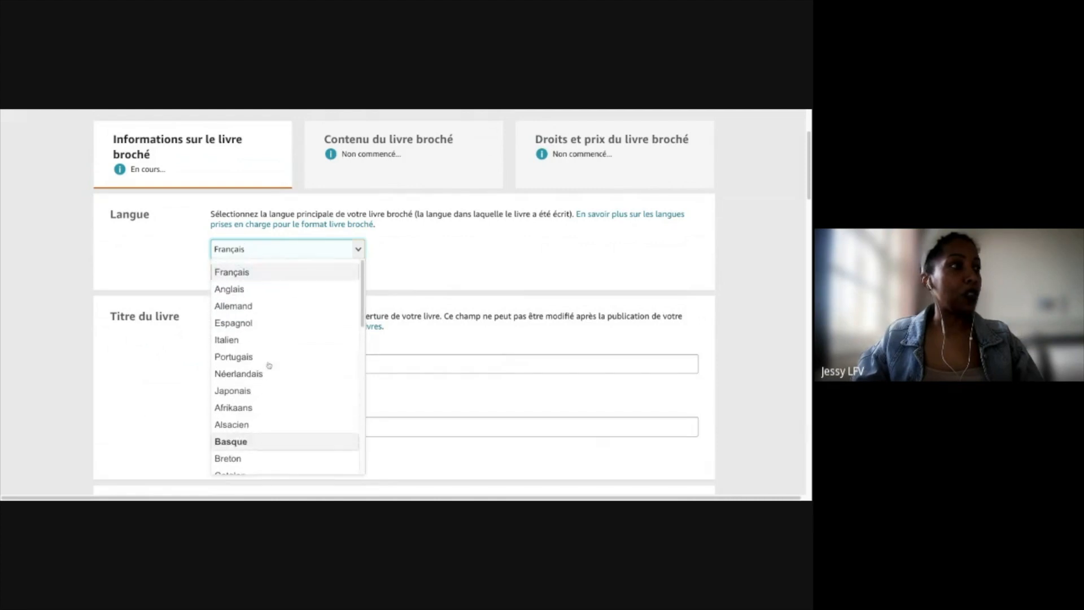
pyautogui.click(247, 273)
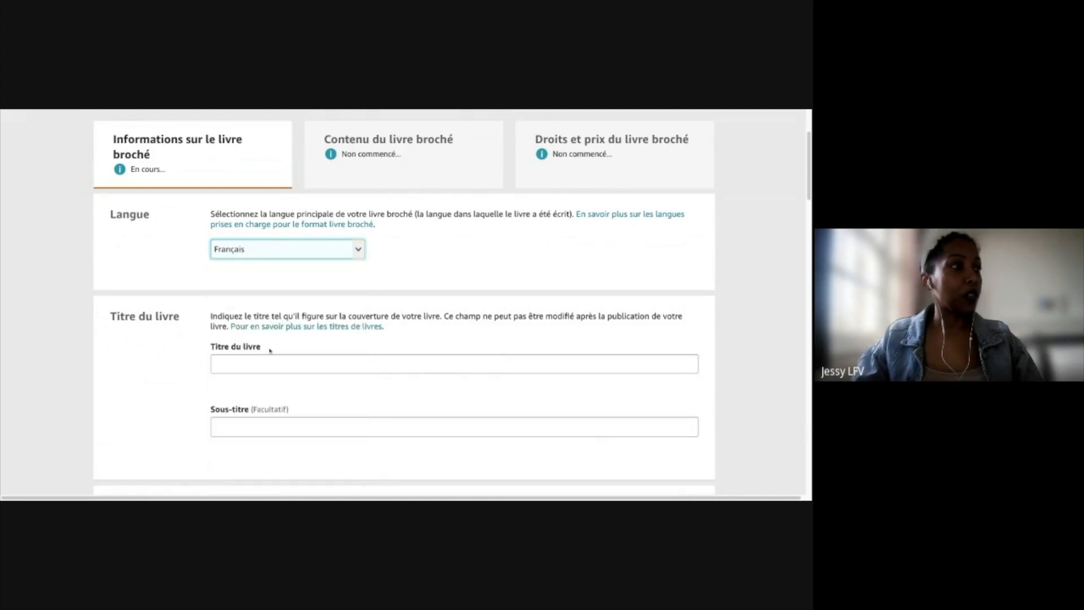
# - Enter "Le petit livre de la confiance en soi" as the book title
pyautogui.scroll(-1, 271, 344)
pyautogui.click(275, 318)
pyautogui.write('Le petit l')
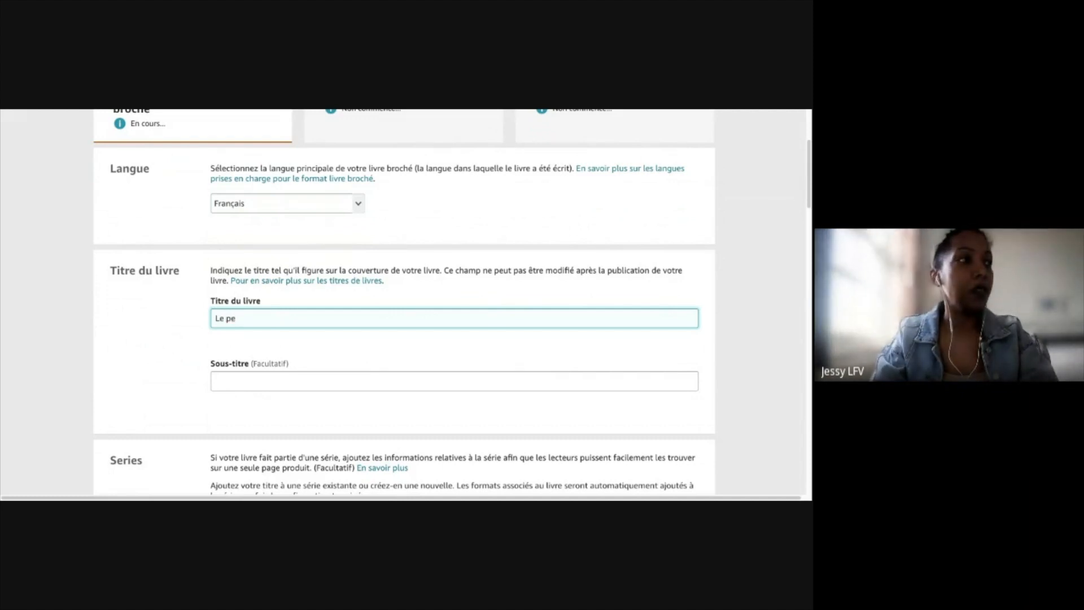
pyautogui.write('ivre d')
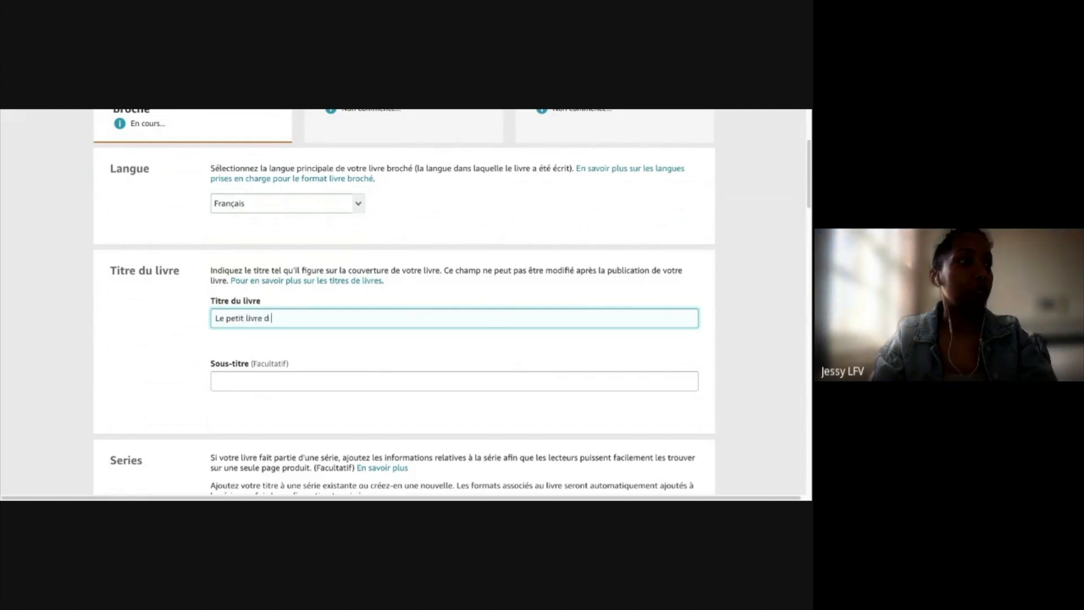
pyautogui.write('e la confiance en soi')
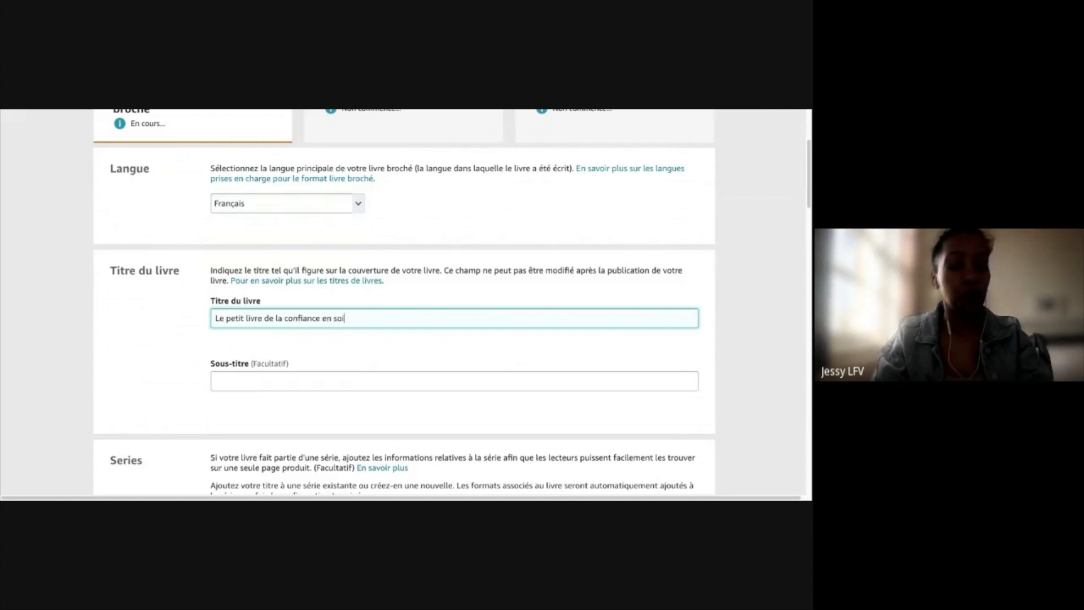
# - Enter "Se trouver, s'affirmer, se positionner et oser" as the book's subtitle
pyautogui.click(218, 381)
pyautogui.write('Se ')
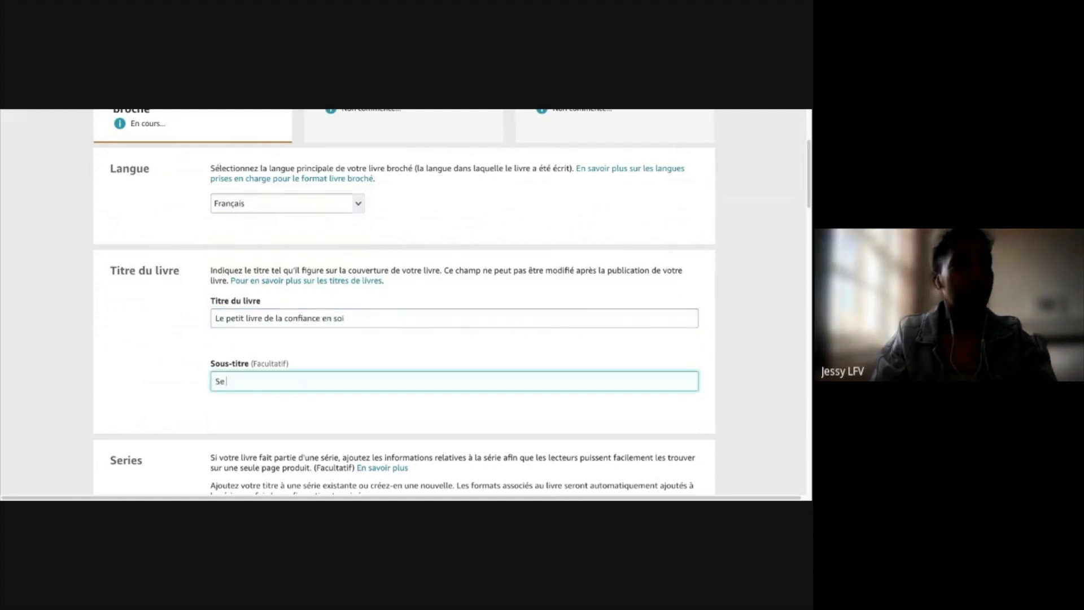
pyautogui.write("trouver, s'affirmer, ")
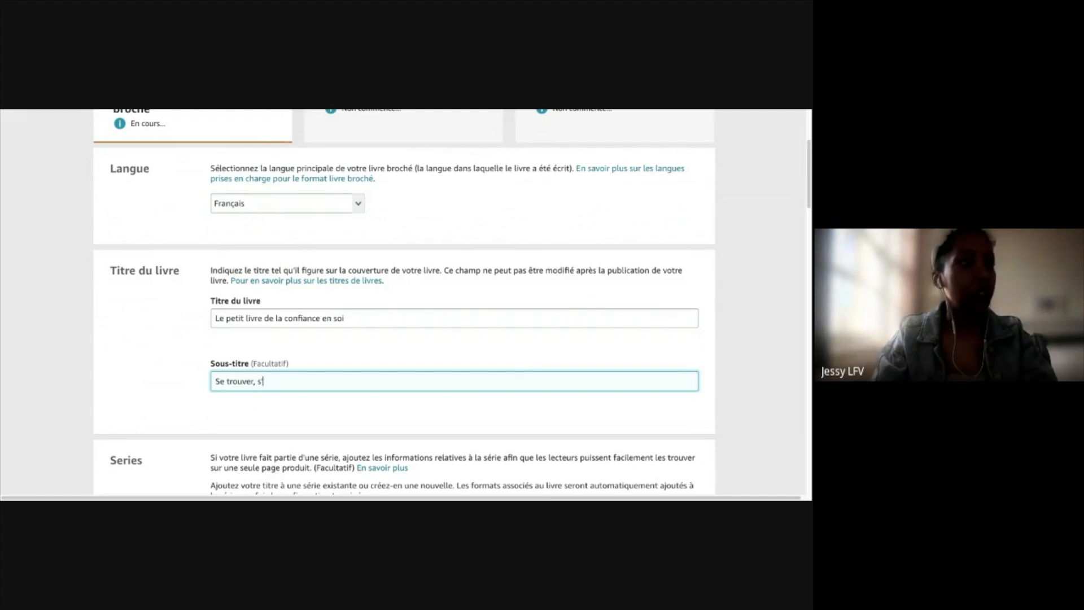
pyautogui.write('se')
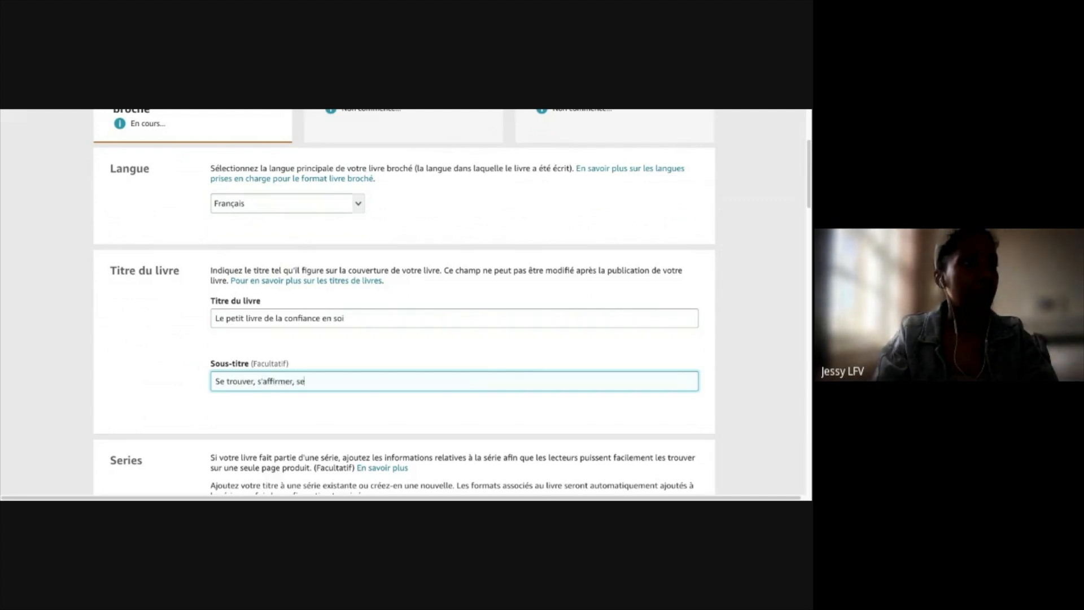
pyautogui.write(' positionner et oser')
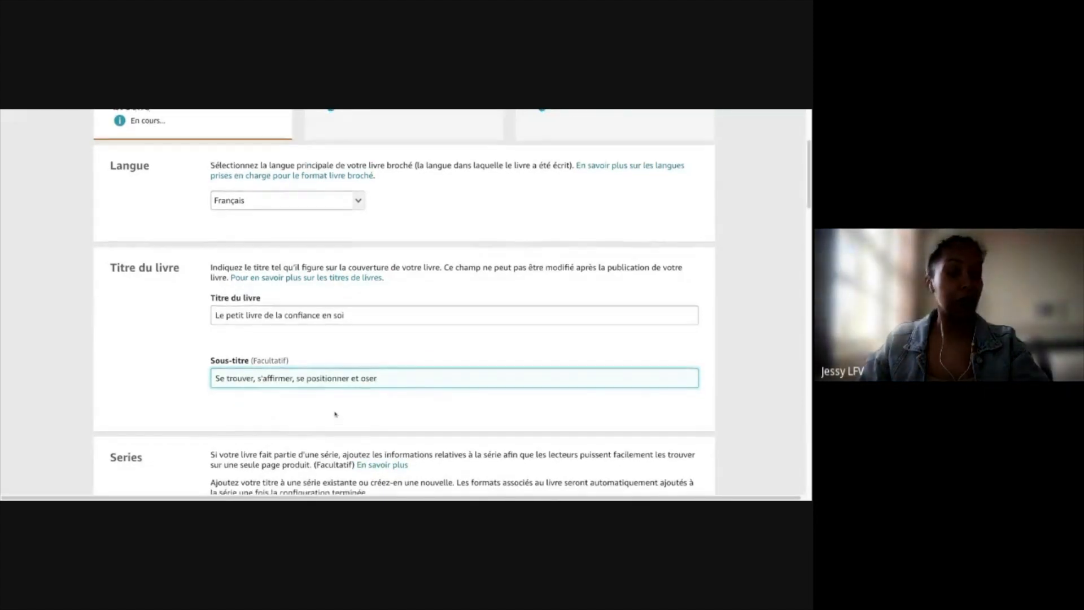
# - Review the title and subtitle entries along with the optional series and edition number sections that follow them
pyautogui.scroll(-1, 324, 413)
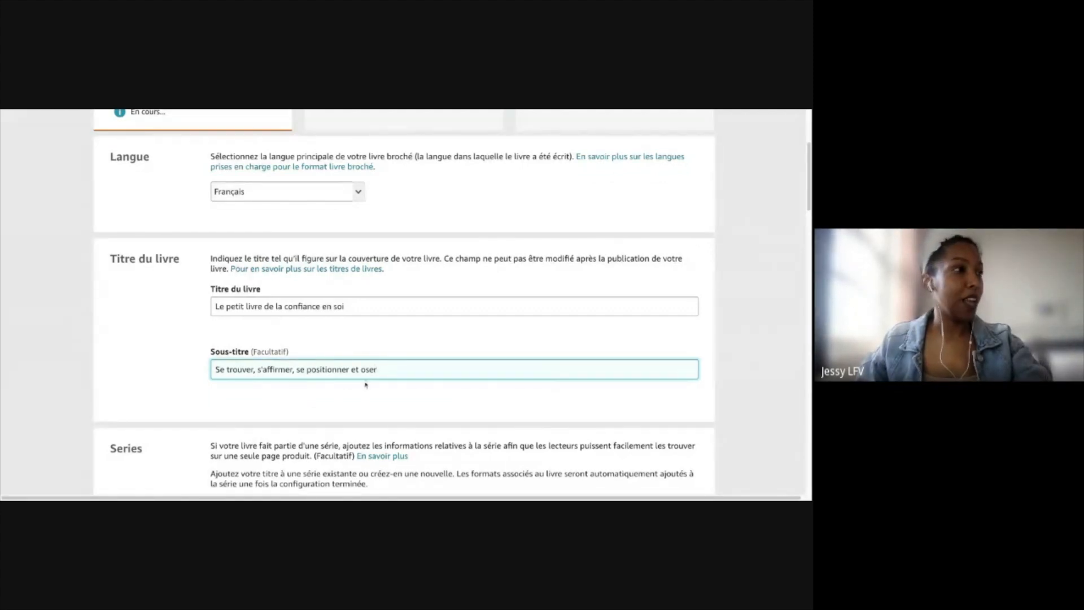
pyautogui.scroll(-3, 366, 384)
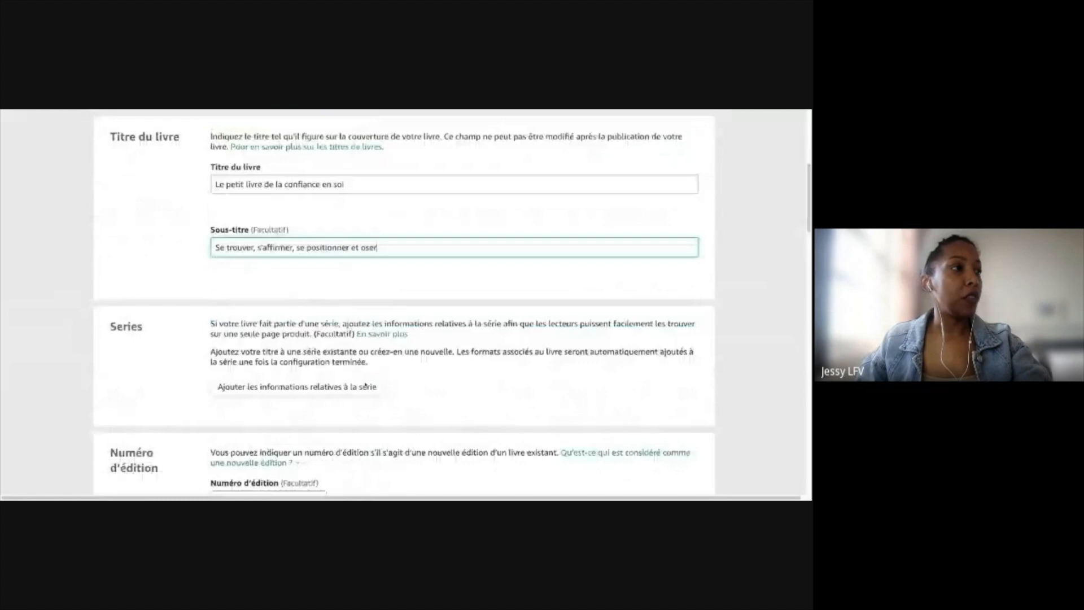
pyautogui.scroll(-1, 365, 384)
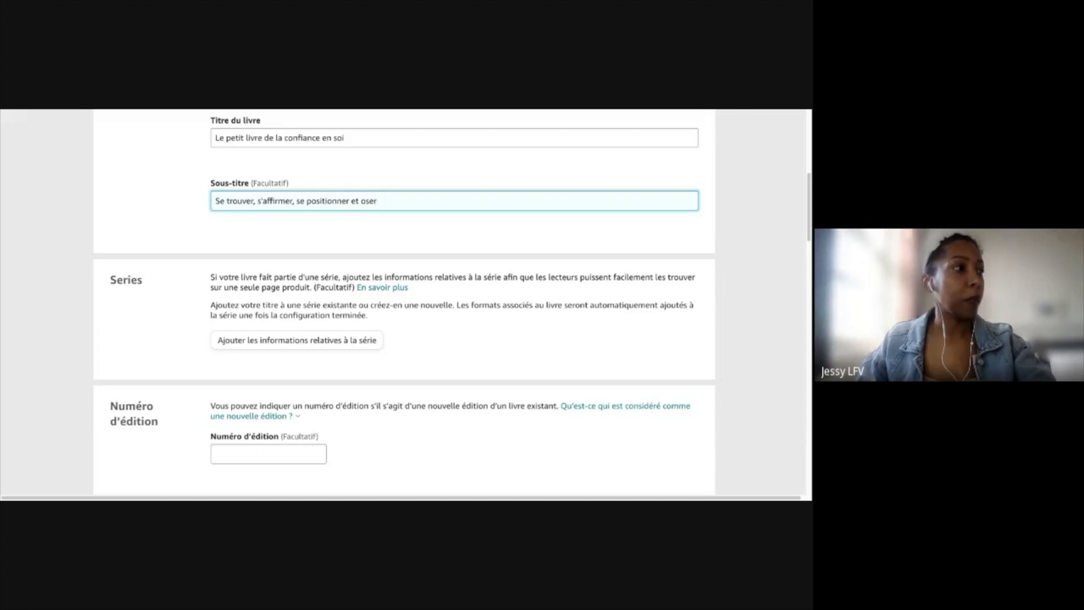
pyautogui.scroll(-1, 366, 384)
pyautogui.scroll(2, 433, 328)
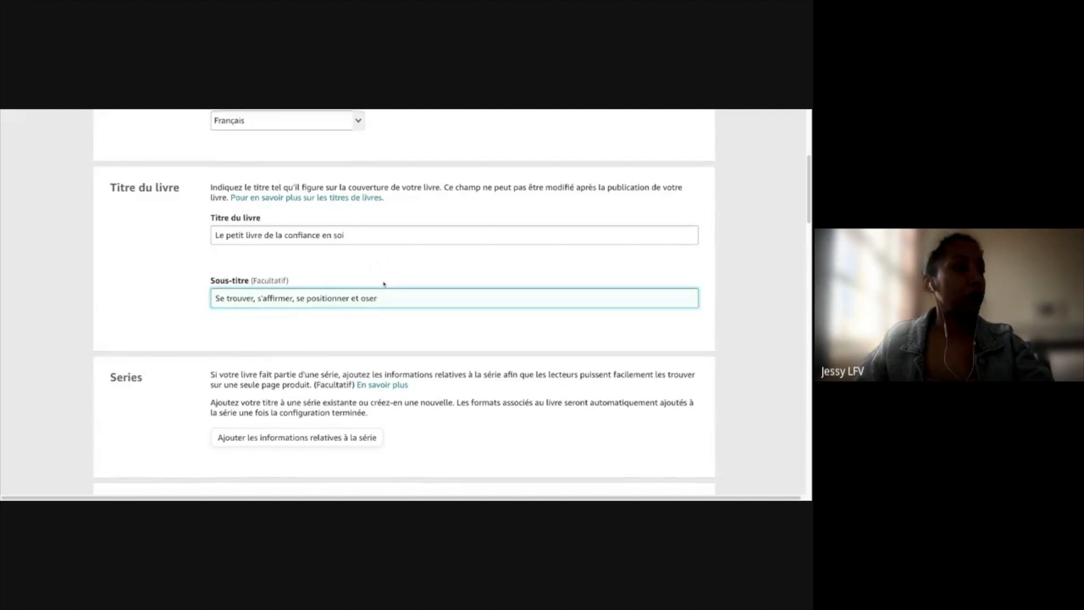
pyautogui.scroll(-3, 382, 283)
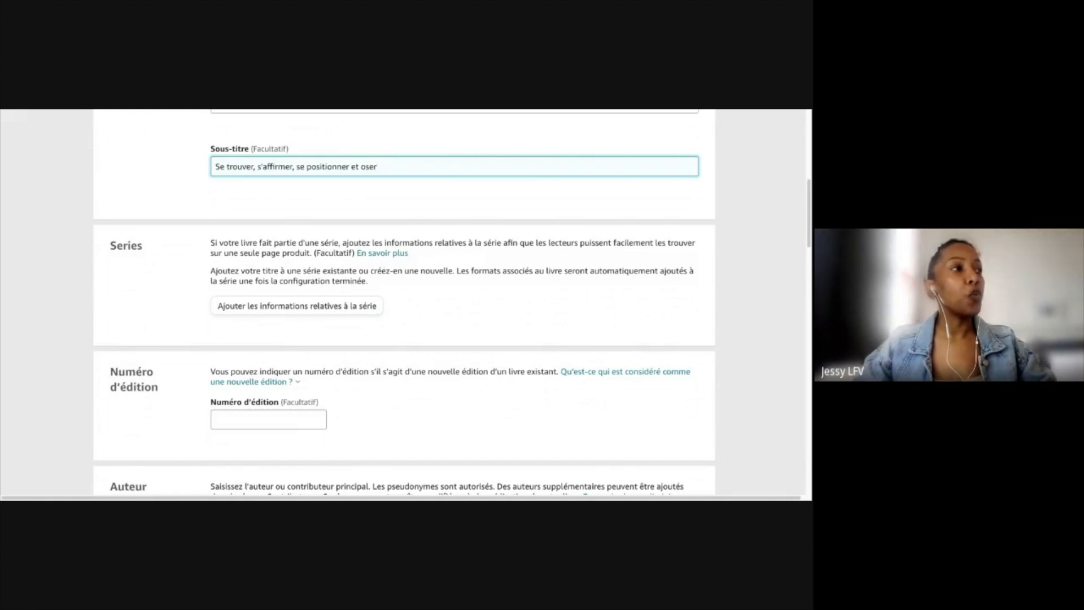
# - Fill in the main author's first and last name from the suggested entry
pyautogui.scroll(-3, 377, 295)
pyautogui.scroll(-4, 378, 295)
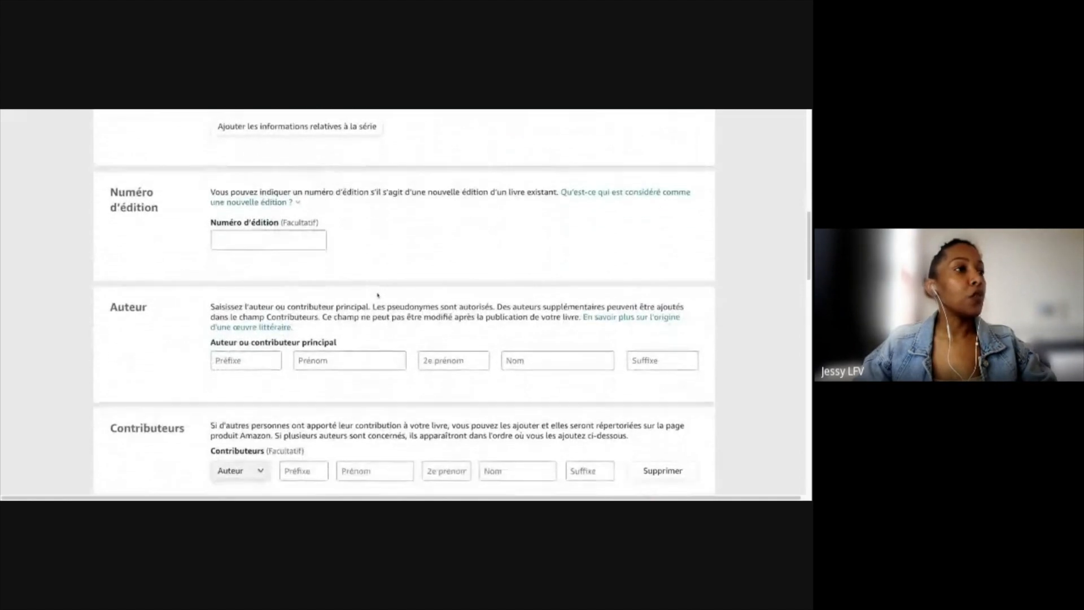
pyautogui.click(348, 229)
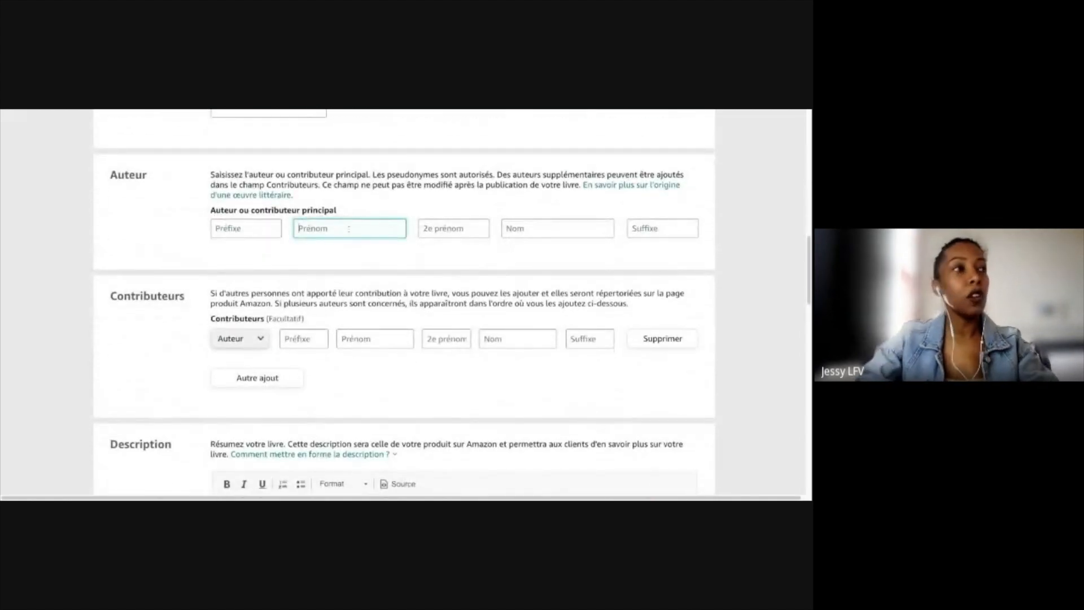
pyautogui.click(369, 256)
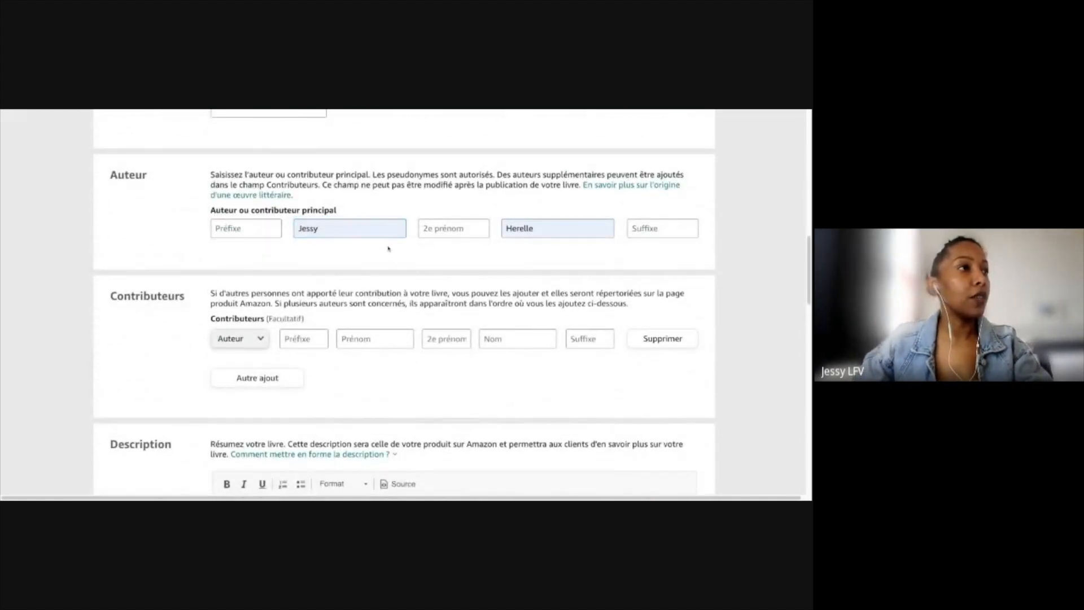
# - Pass over the optional contributors and place the text cursor in the book's empty Description field
pyautogui.scroll(-1, 389, 248)
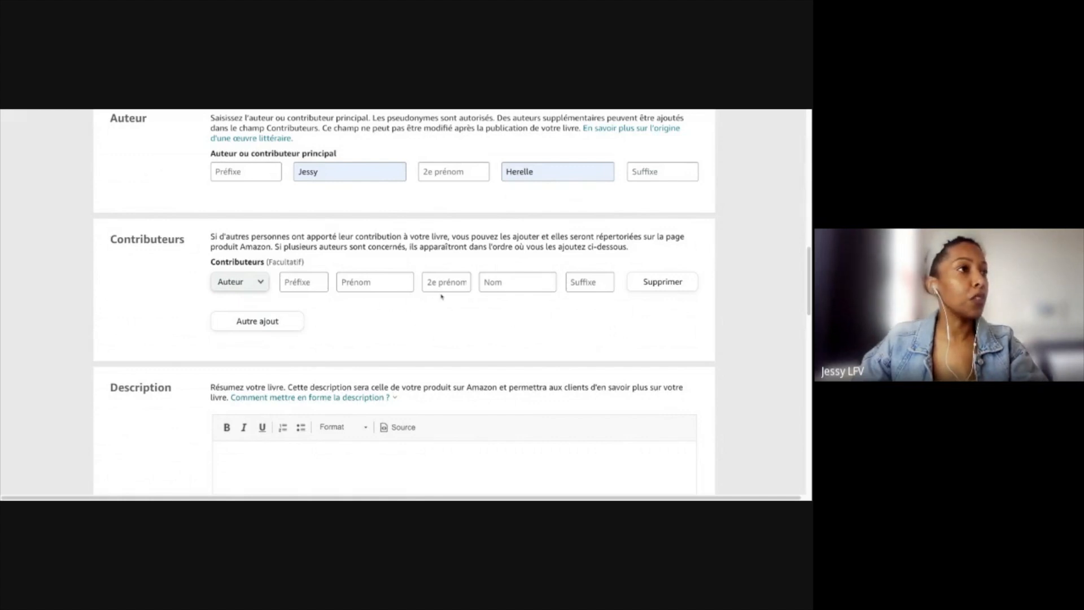
pyautogui.scroll(-4, 405, 293)
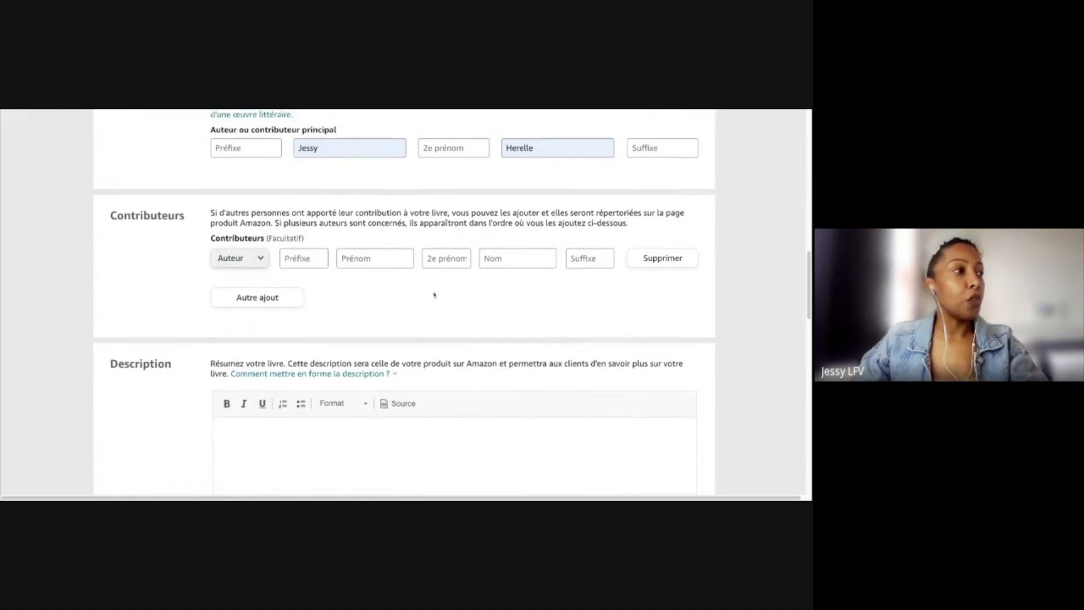
pyautogui.click(356, 232)
pyautogui.write('Le liv')
pyautogui.write('re de p')
pyautogui.press('BackSpace')
pyautogui.press('BackSpace')
pyautogui.press('BackSpace')
pyautogui.press('BackSpace')
pyautogui.write('pour les femm')
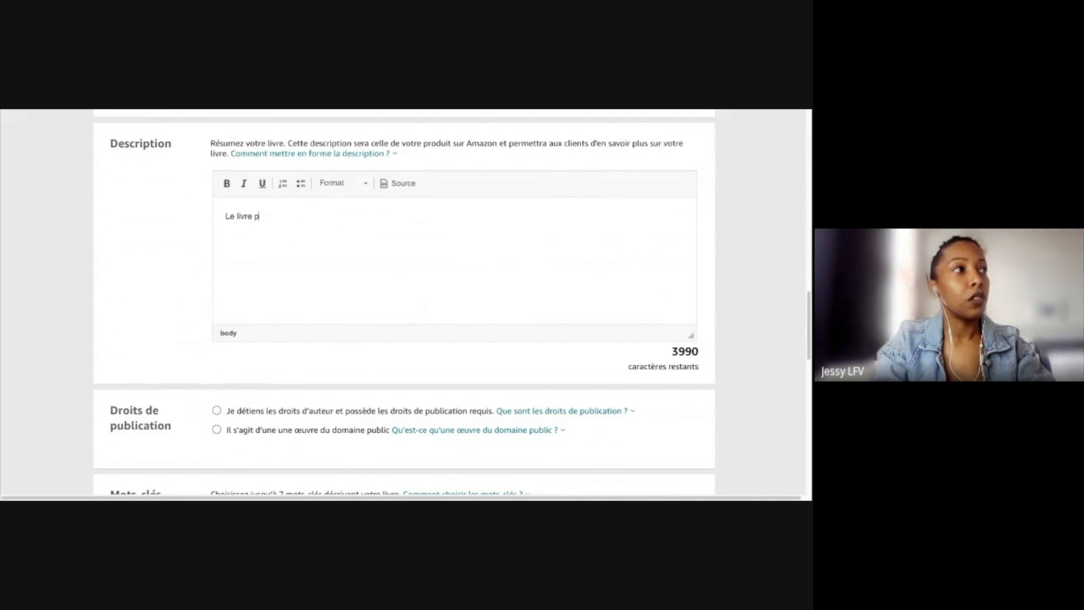
pyautogui.press('BackSpace')
pyautogui.press('BackSpace')
pyautogui.press('BackSpace')
pyautogui.press('BackSpace')
pyautogui.press('BackSpace')
pyautogui.press('BackSpace')
pyautogui.press('BackSpace')
pyautogui.press('BackSpace')
pyautogui.press('BackSpace')
pyautogui.press('BackSpace')
pyautogui.press('BackSpace')
pyautogui.press('BackSpace')
pyautogui.press('BackSpace')
pyautogui.press('BackSpace')
pyautogui.press('BackSpace')
pyautogui.press('BackSpace')
pyautogui.press('BackSpace')
pyautogui.press('BackSpace')
pyautogui.press('BackSpace')
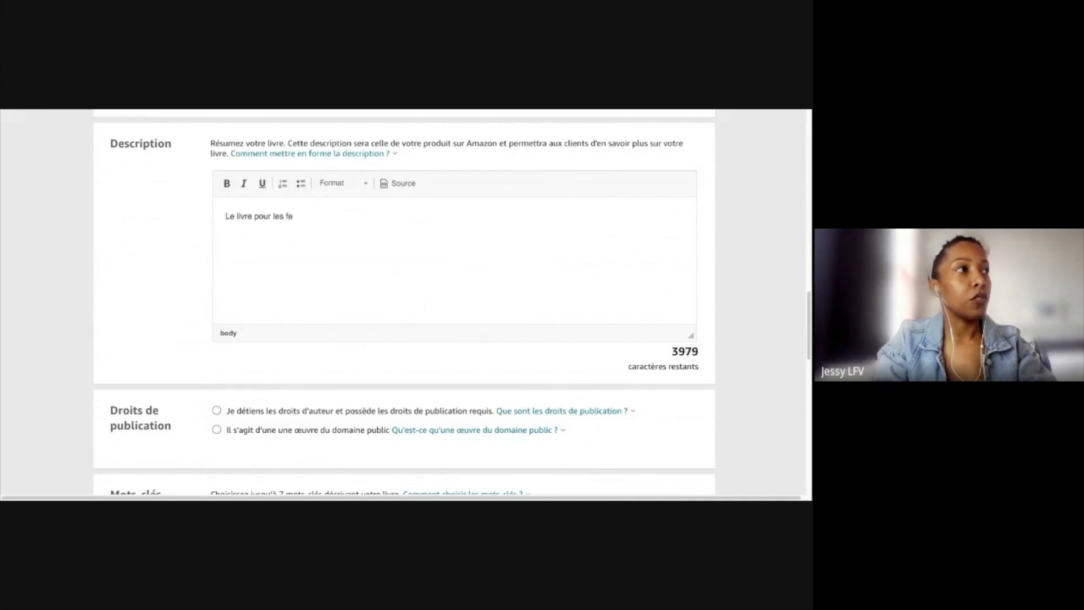
pyautogui.press('BackSpace')
pyautogui.press('BackSpace')
pyautogui.press('BackSpace')
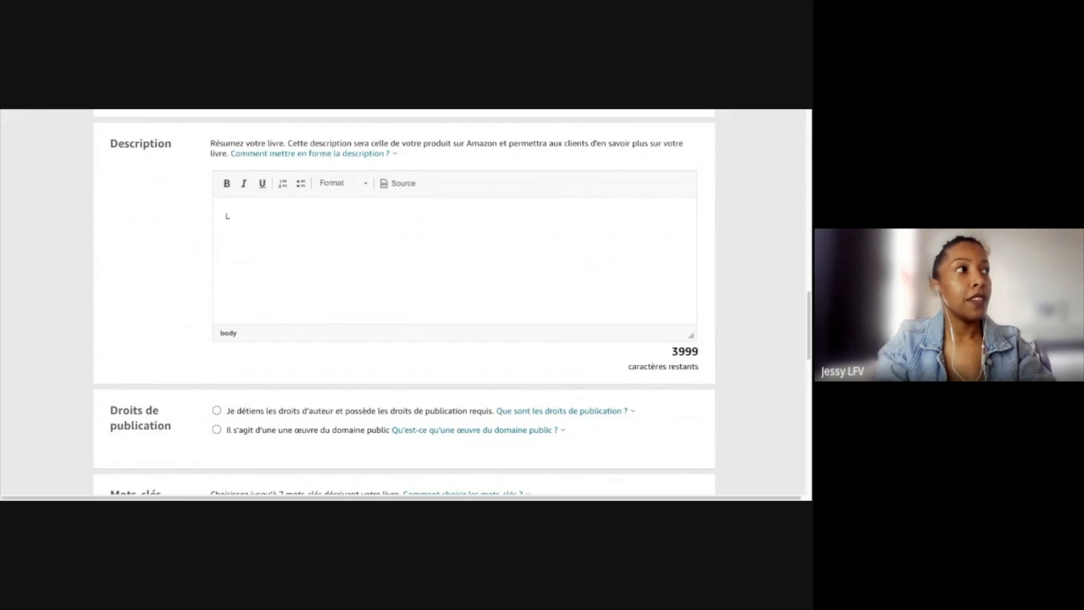
# - Write the book description "Un livre pour les femmes qui souhaitent passer au niveau"
pyautogui.write('U')
pyautogui.press('BackSpace')
pyautogui.write('Un des')
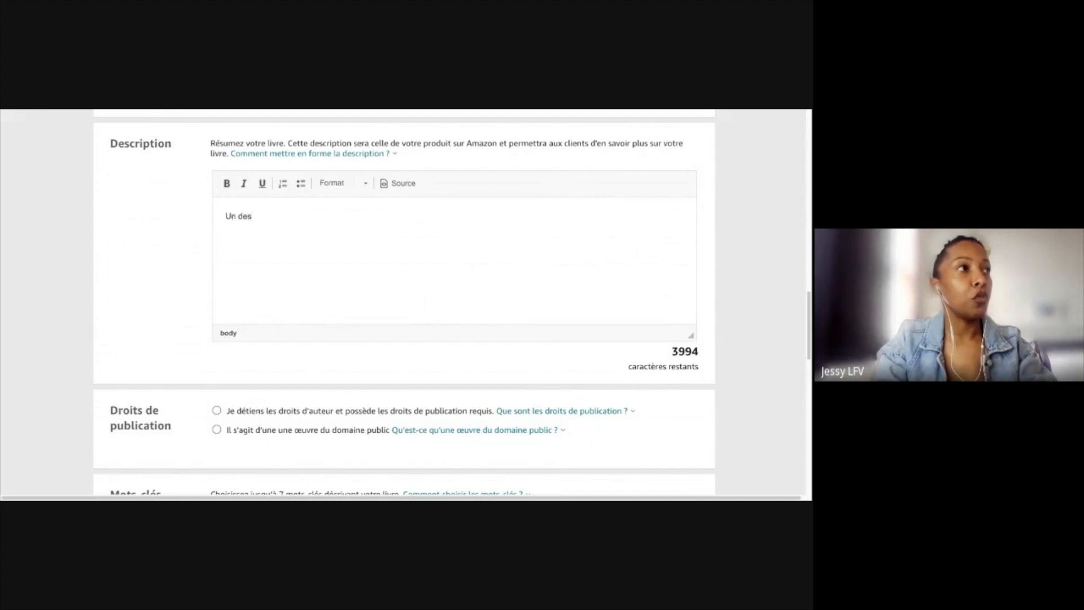
pyautogui.press('BackSpace')
pyautogui.press('BackSpace')
pyautogui.press('BackSpace')
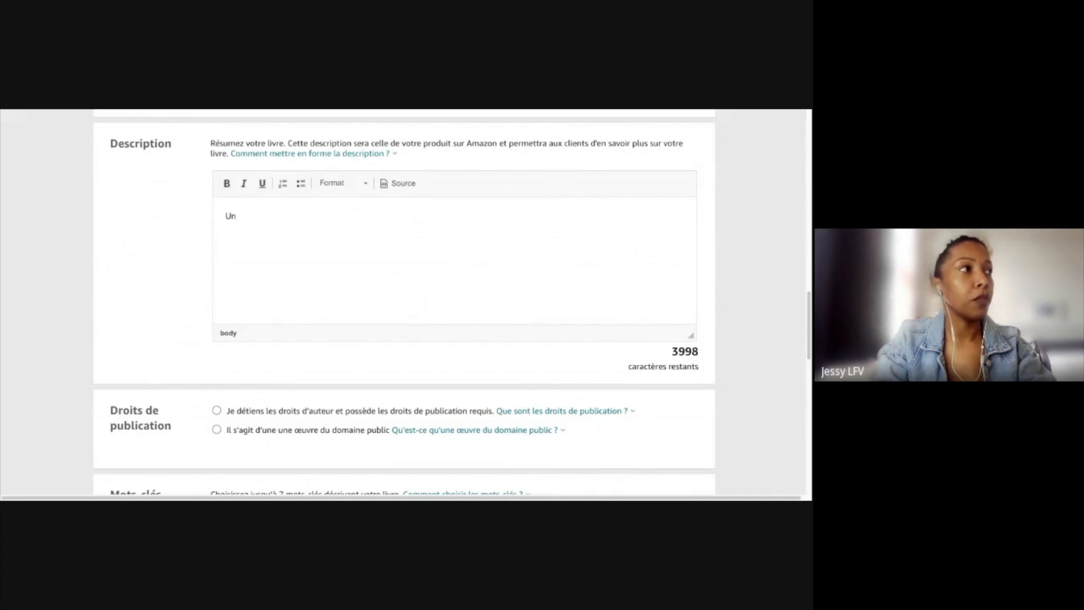
pyautogui.write('livre pour les femmes')
pyautogui.press('BackSpace')
pyautogui.press('BackSpace')
pyautogui.press('BackSpace')
pyautogui.press('BackSpace')
pyautogui.write('emmes qui souhaitent passer au')
pyautogui.press('BackSpace')
pyautogui.write('u nu')
pyautogui.press('BackSpace')
pyautogui.write('iveau')
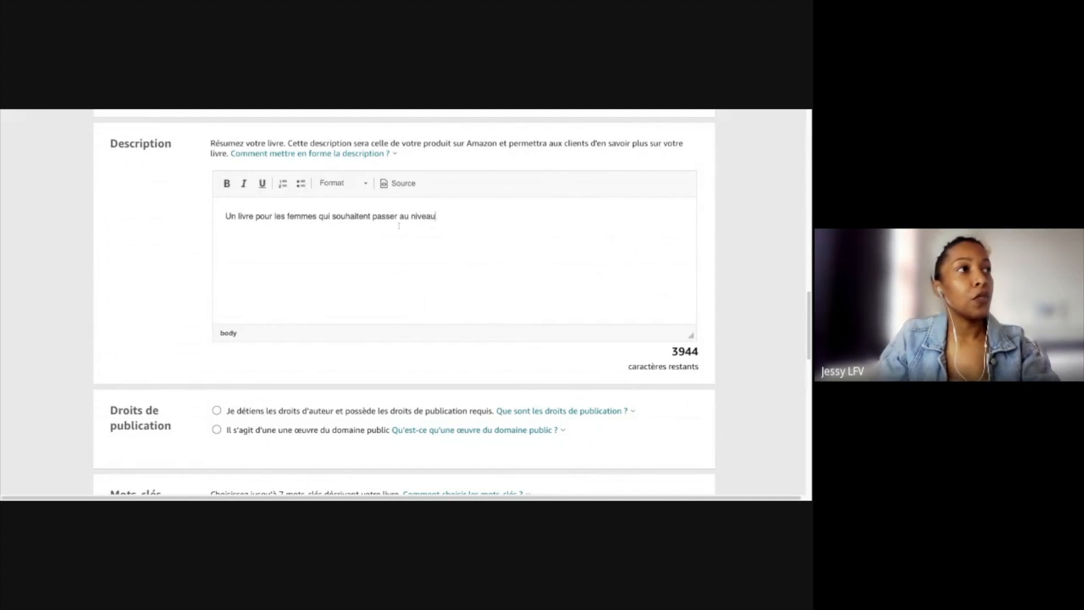
# - Insert "s'affirmer et" before "passer" in the description and end the sentence with "superieur."
pyautogui.write("s'affiremer")
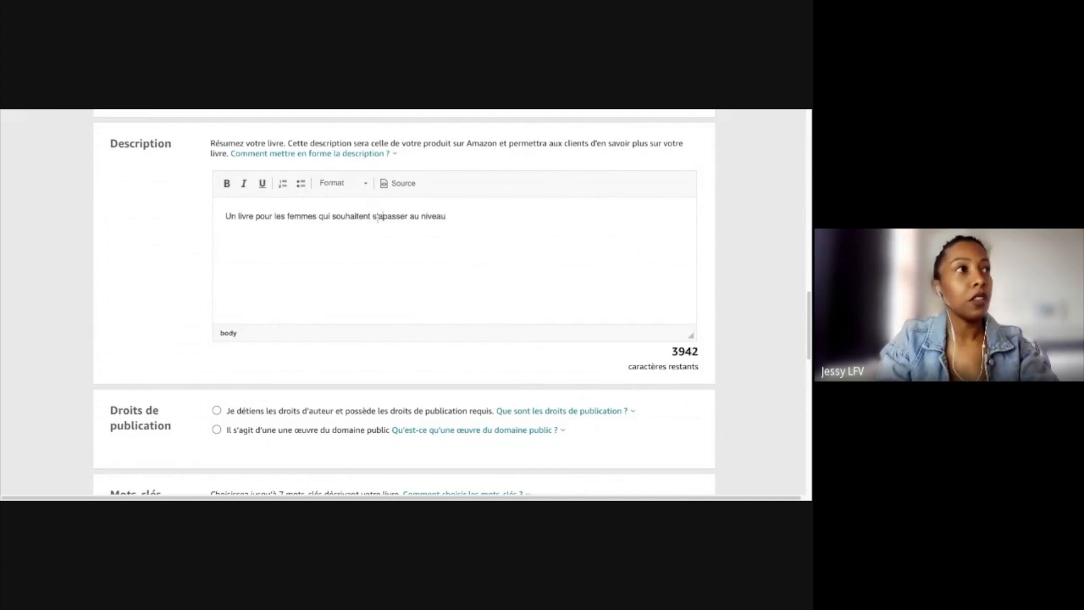
pyautogui.press('BackSpace')
pyautogui.press('BackSpace')
pyautogui.press('BackSpace')
pyautogui.press('BackSpace')
pyautogui.press('BackSpace')
pyautogui.press('BackSpace')
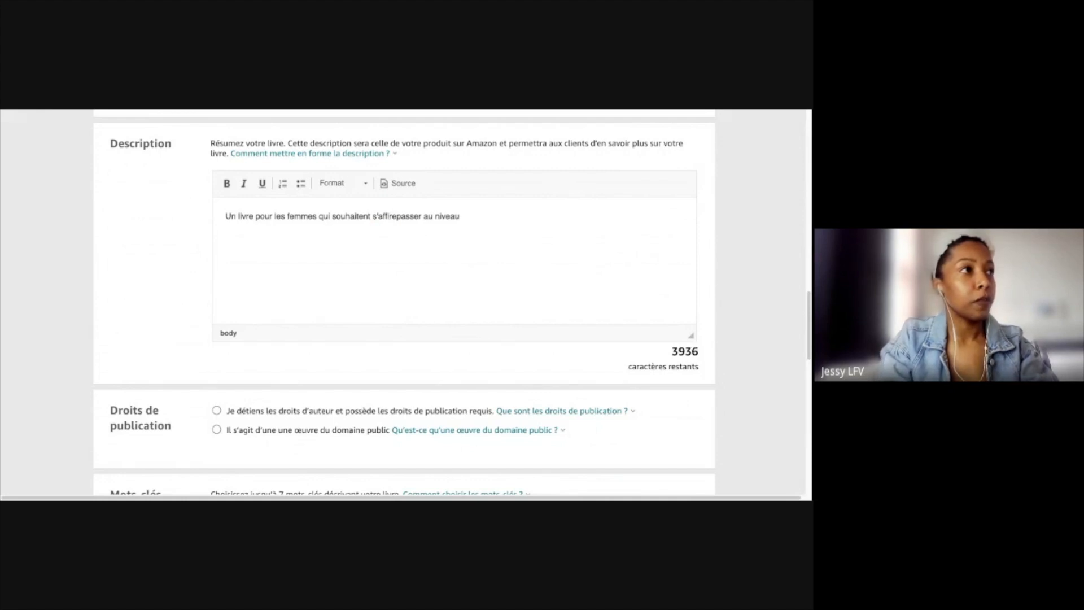
pyautogui.write('rmer et passer au niveau')
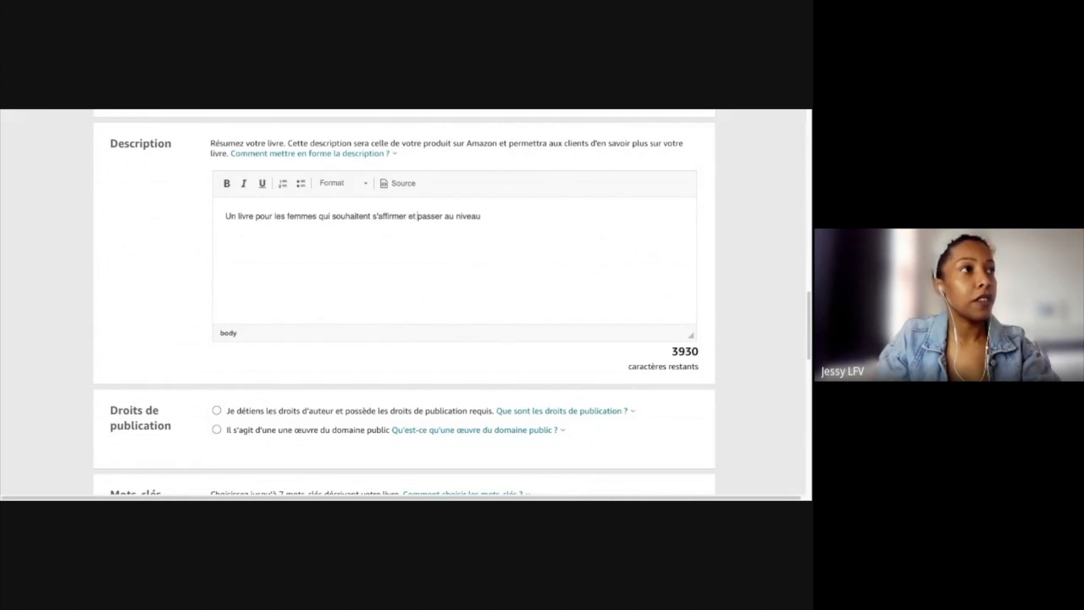
pyautogui.write(' s')
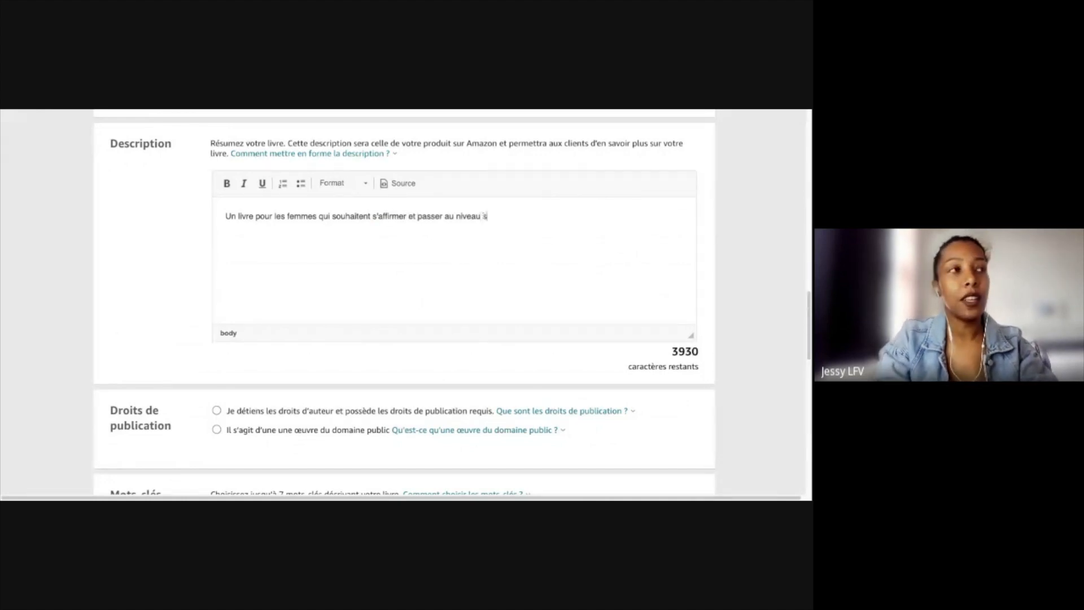
pyautogui.write('uperieur.')
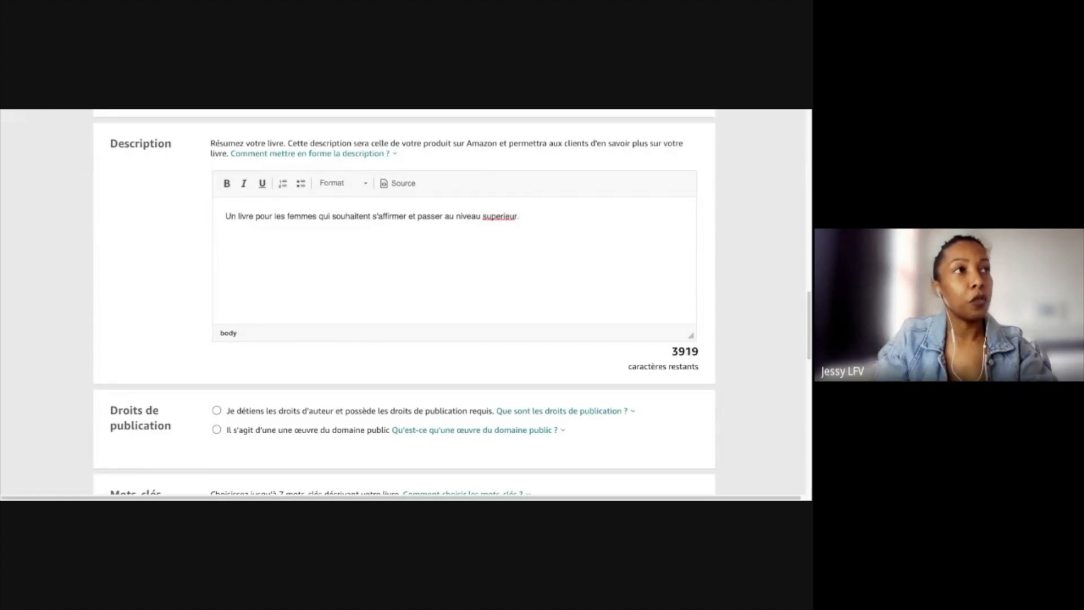
# - Correct the spelling of the description's last word to "supérieur"
pyautogui.rightClick(497, 217)
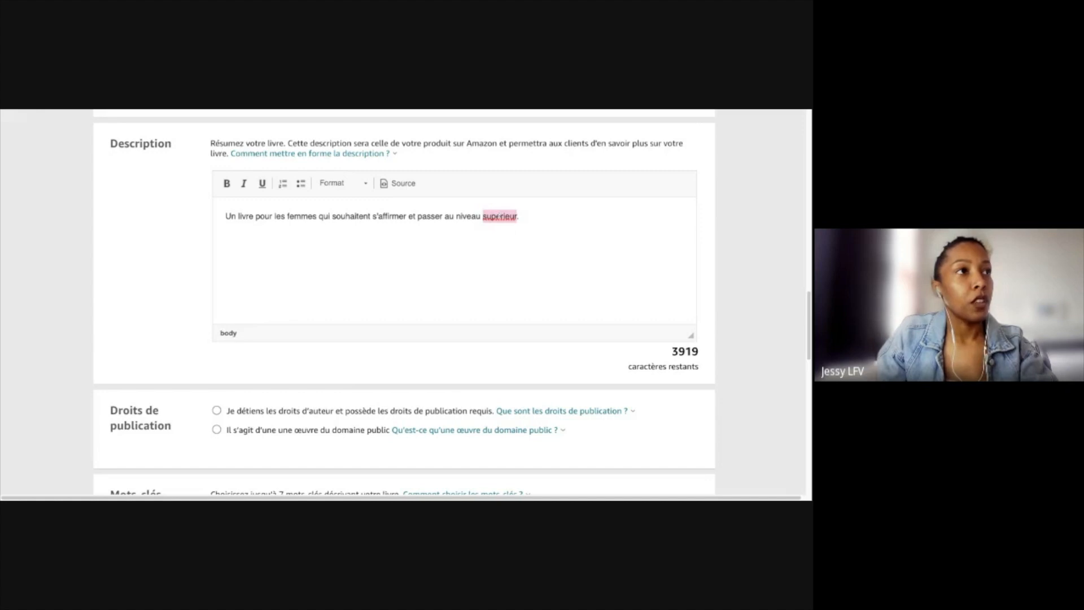
pyautogui.click(500, 216)
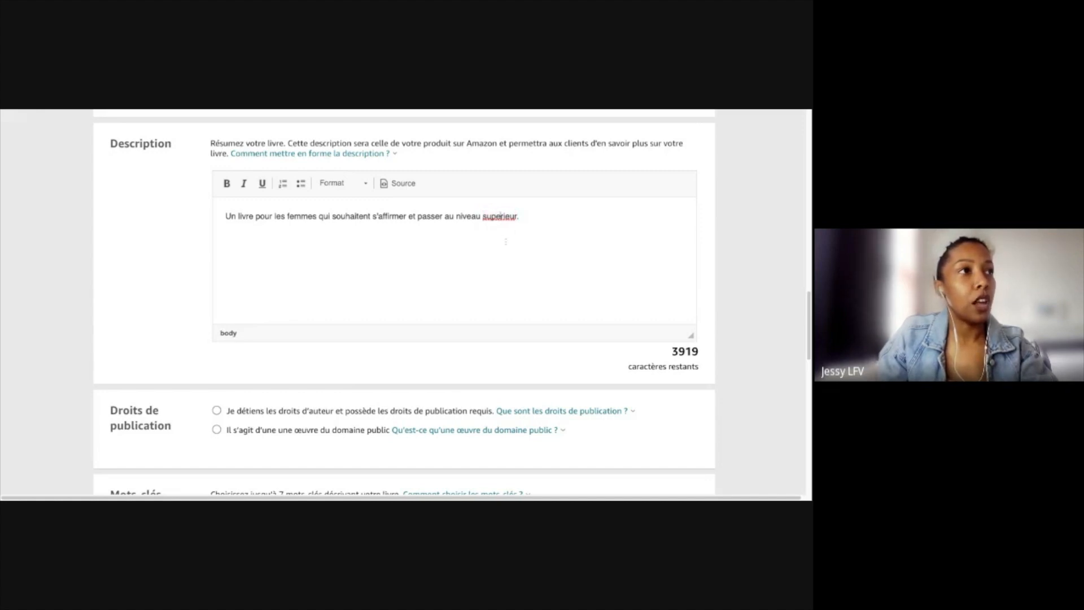
pyautogui.press('BackSpace')
pyautogui.write('é')
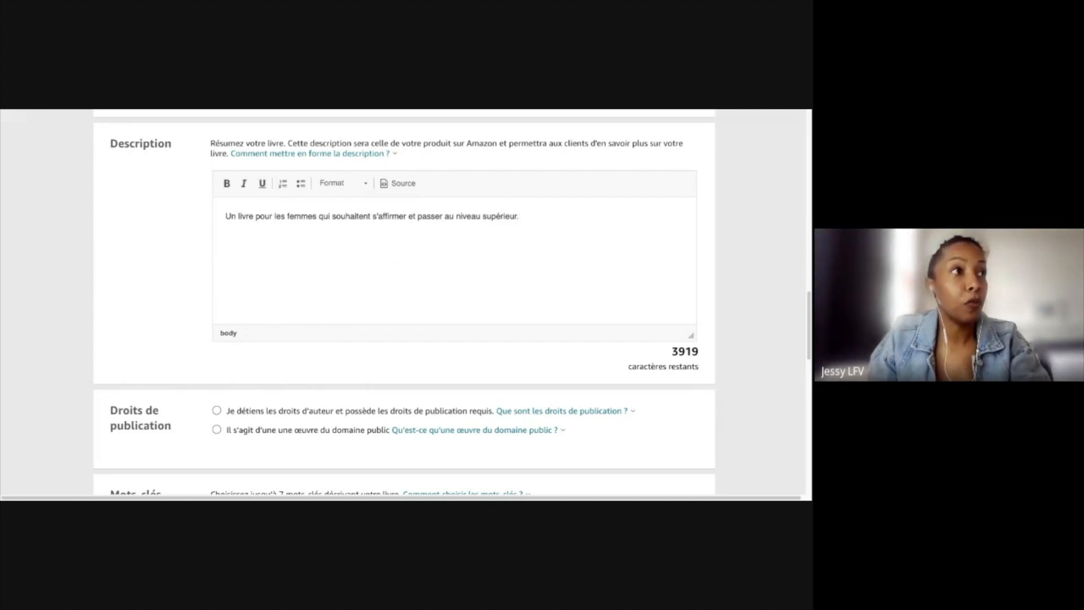
# - Declare in the publishing rights section that you hold the copyright and the required publishing rights
pyautogui.scroll(-3, 392, 297)
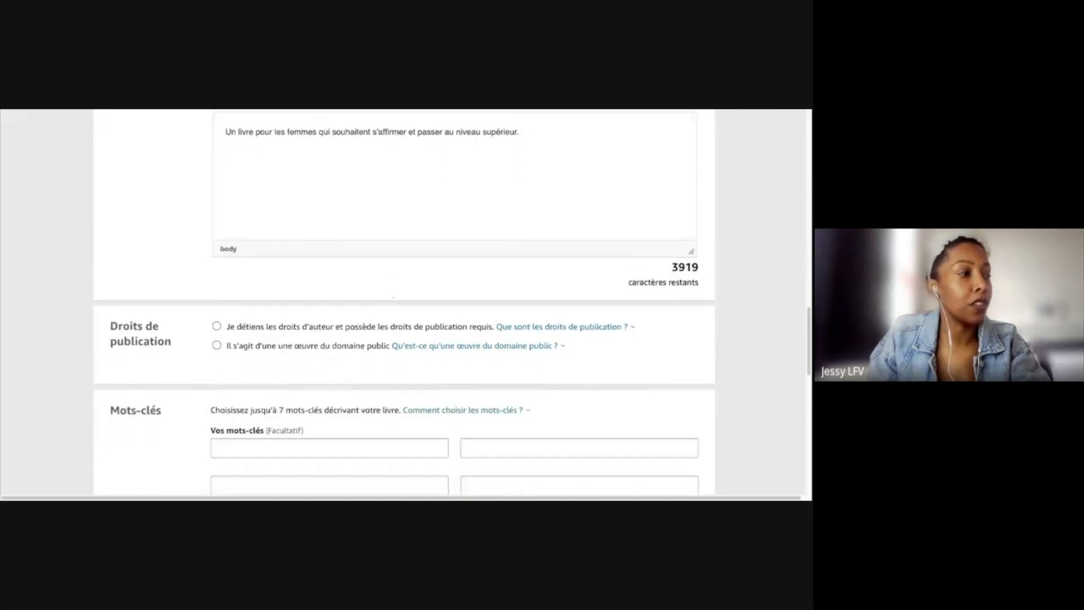
pyautogui.click(218, 282)
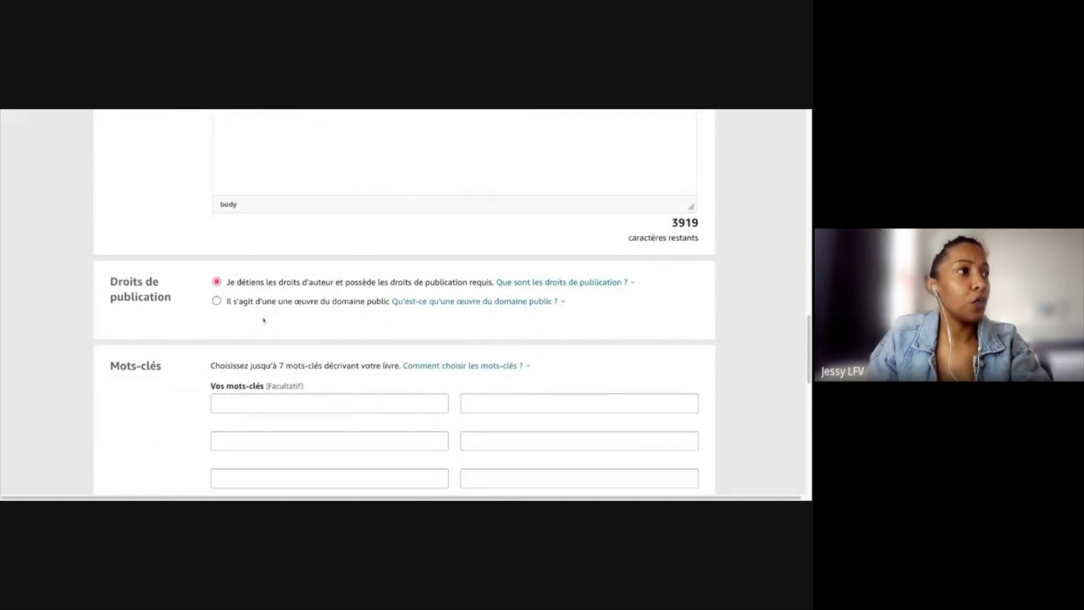
# - Enter "confiance en soi" as the book's first keyword
pyautogui.scroll(-1, 257, 317)
pyautogui.scroll(-1, 294, 327)
pyautogui.click(292, 312)
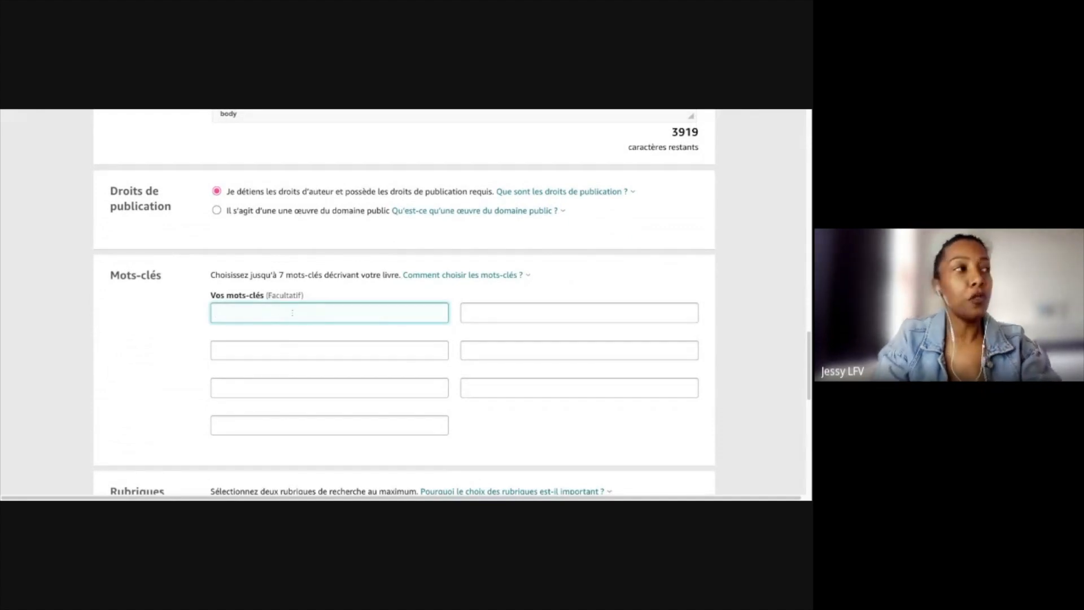
pyautogui.write('confian')
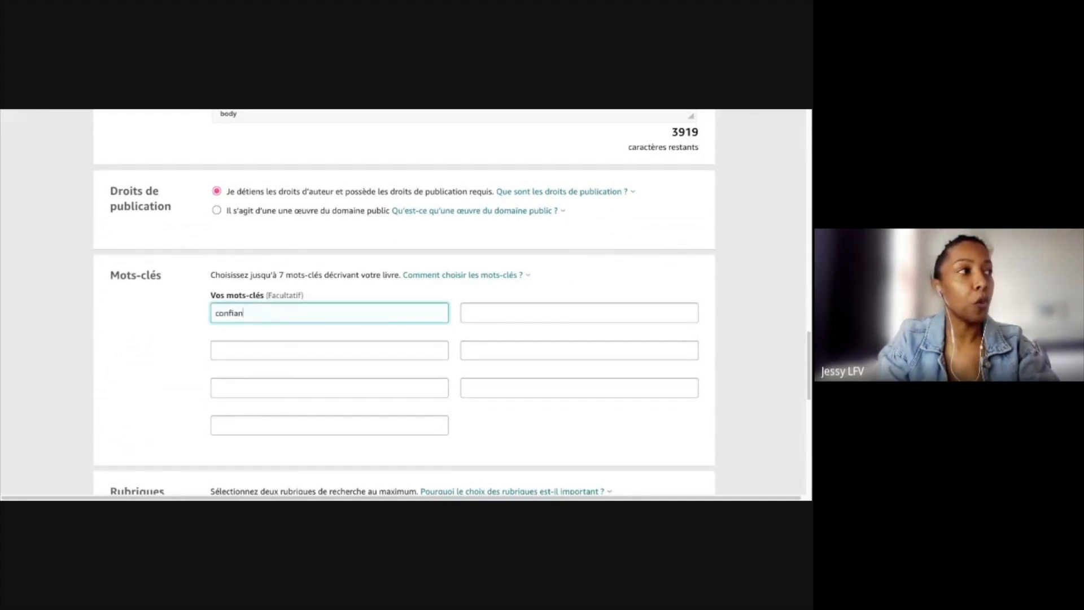
pyautogui.write('ce en soi')
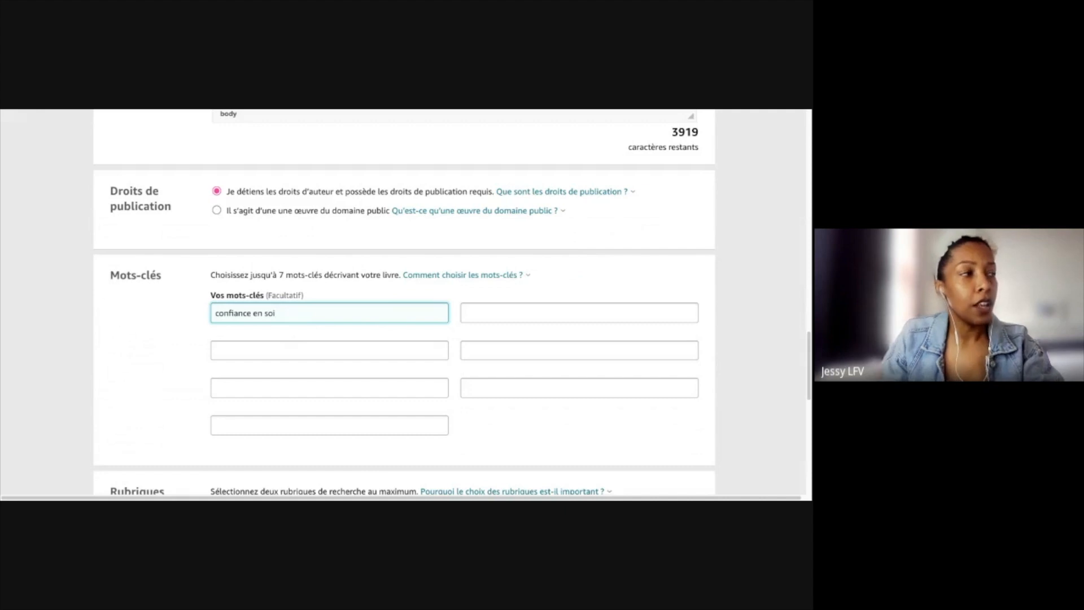
# - Fill the second row of keywords with "femmes de Dieu" and "chrétienne"
pyautogui.click(283, 347)
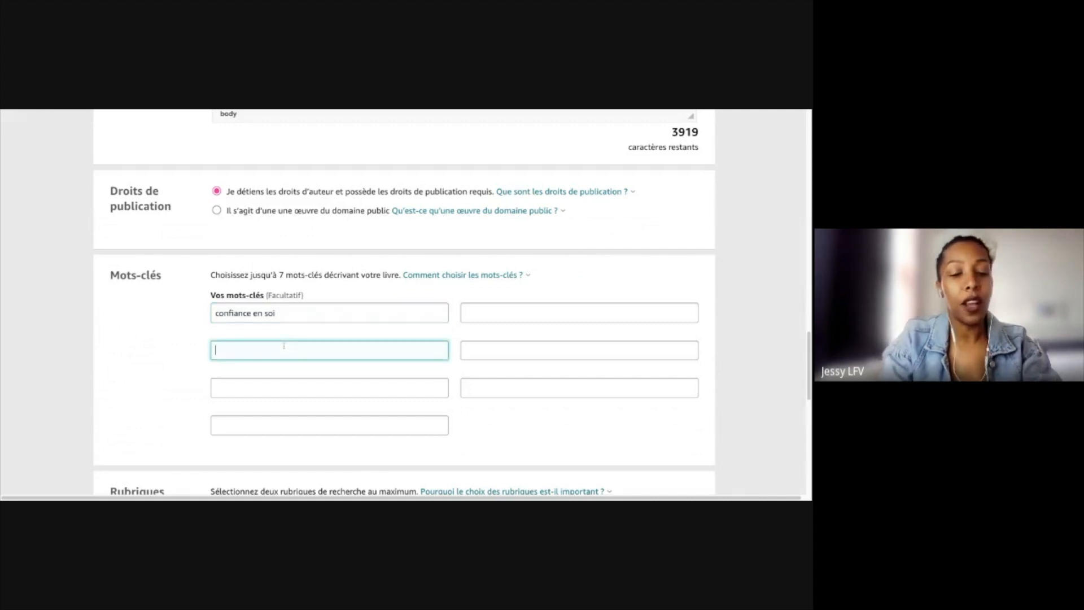
pyautogui.write('femmes de')
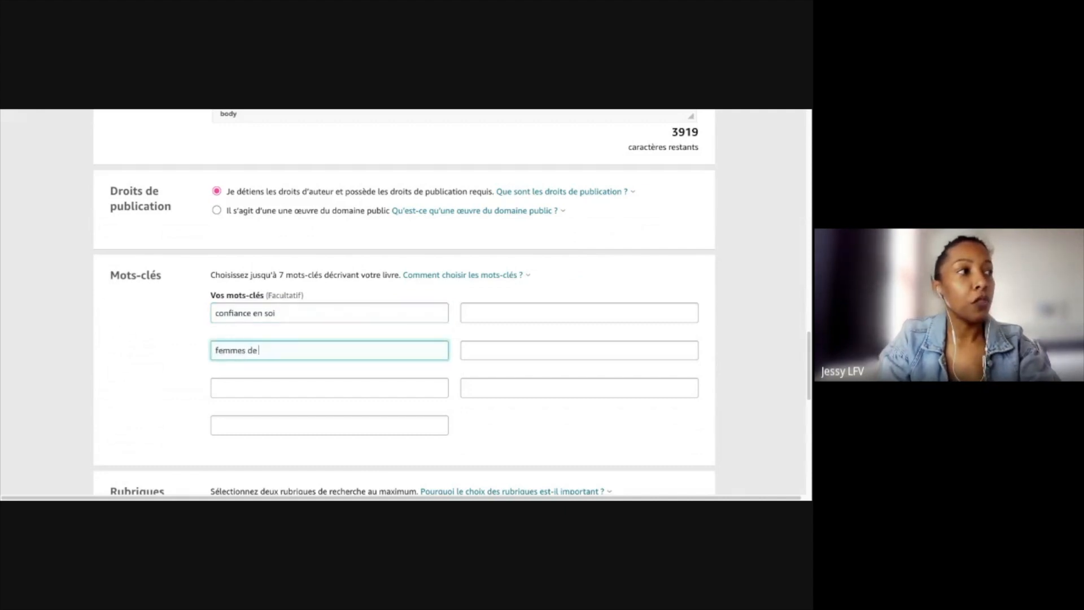
pyautogui.write(' Dieu')
pyautogui.press('Tab')
pyautogui.write('chr')
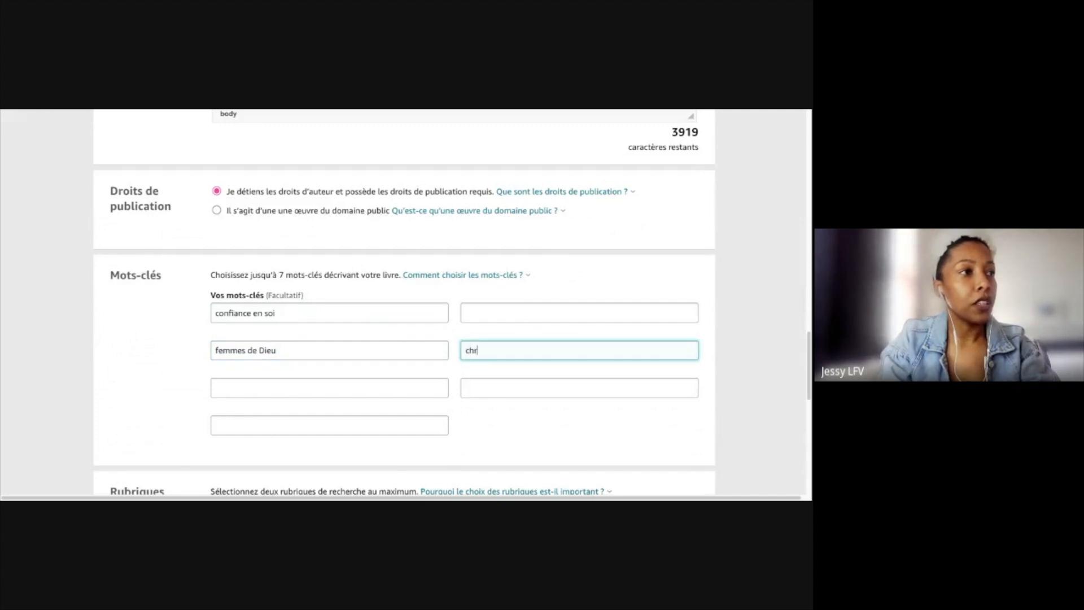
pyautogui.write('etienne')
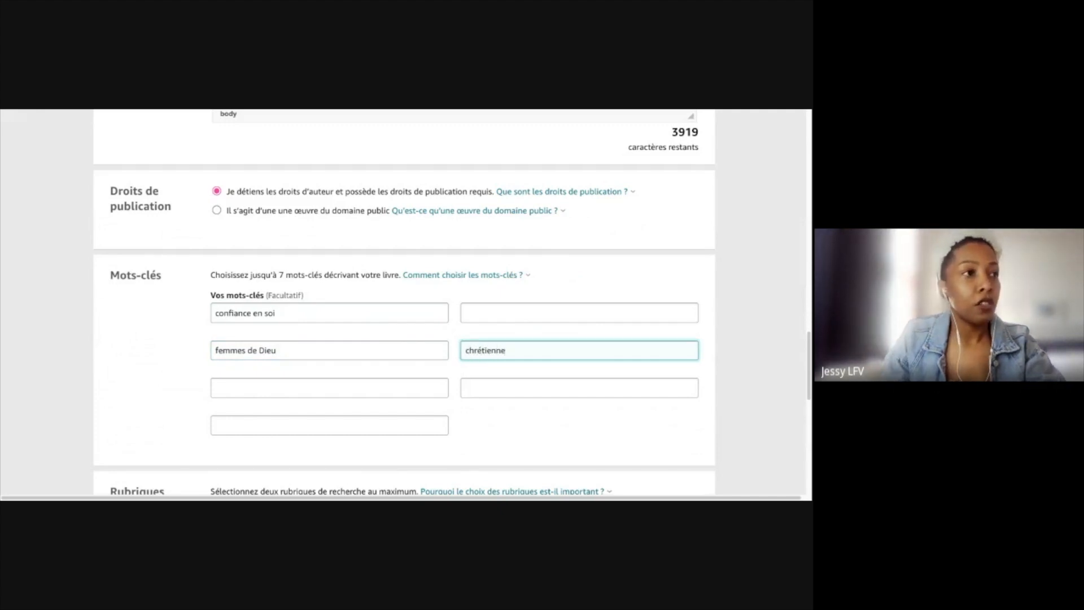
# - Add the keyword "développement personnel" beside "confiance en soi"
pyautogui.click(466, 315)
pyautogui.write('devel')
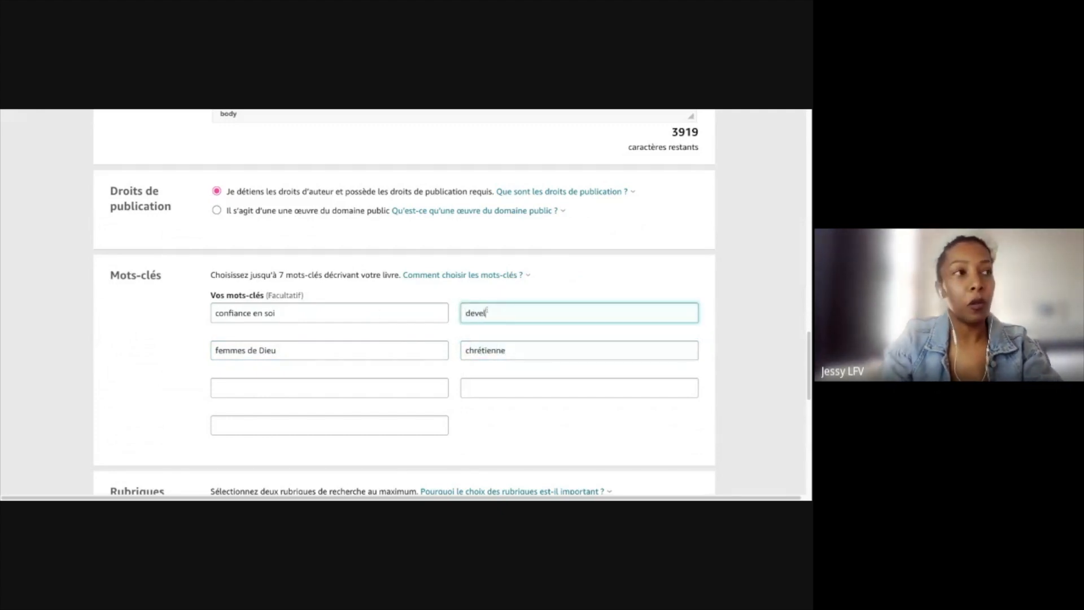
pyautogui.press('BackSpace')
pyautogui.press('BackSpace')
pyautogui.write('év')
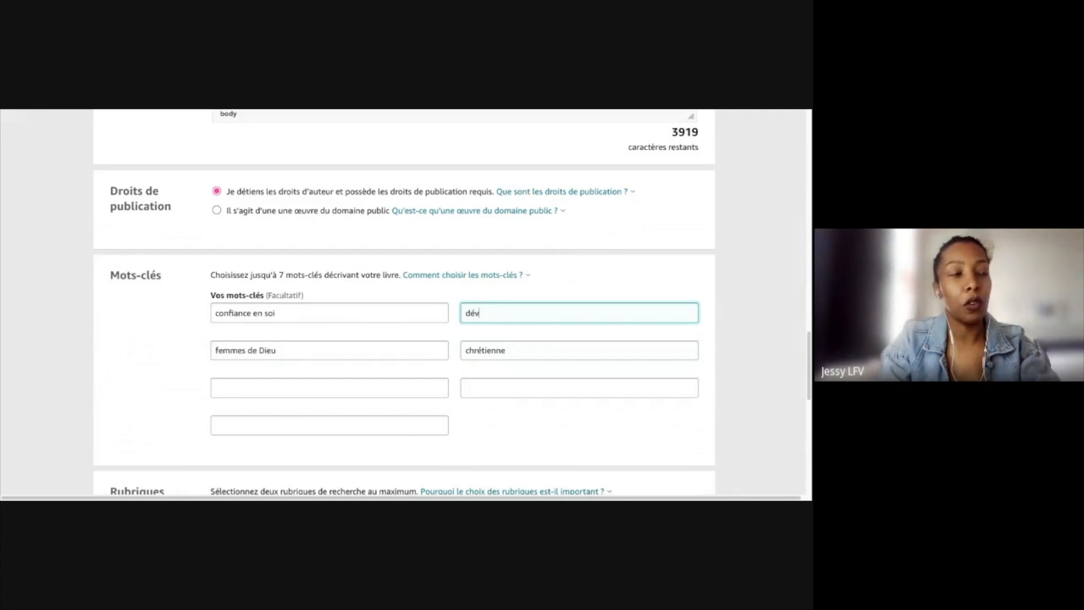
pyautogui.write('eloppement')
pyautogui.press('BackSpace')
pyautogui.press('BackSpace')
pyautogui.press('BackSpace')
pyautogui.press('BackSpace')
pyautogui.press('BackSpace')
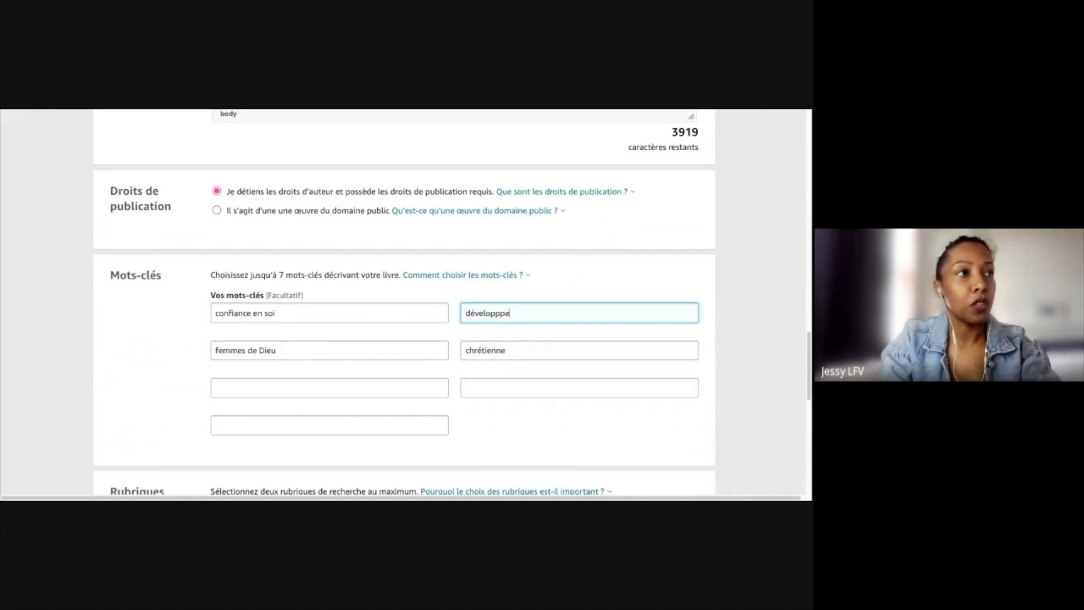
pyautogui.write('ement personnel')
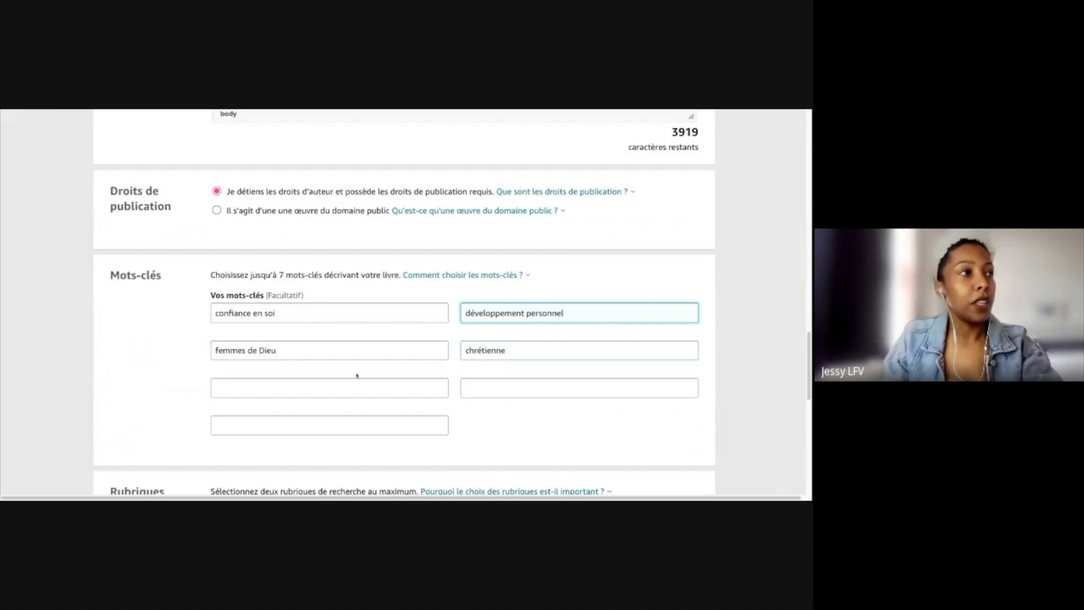
# - Fill the third row of keywords with "prières" and "développement spirituel"
pyautogui.click(344, 388)
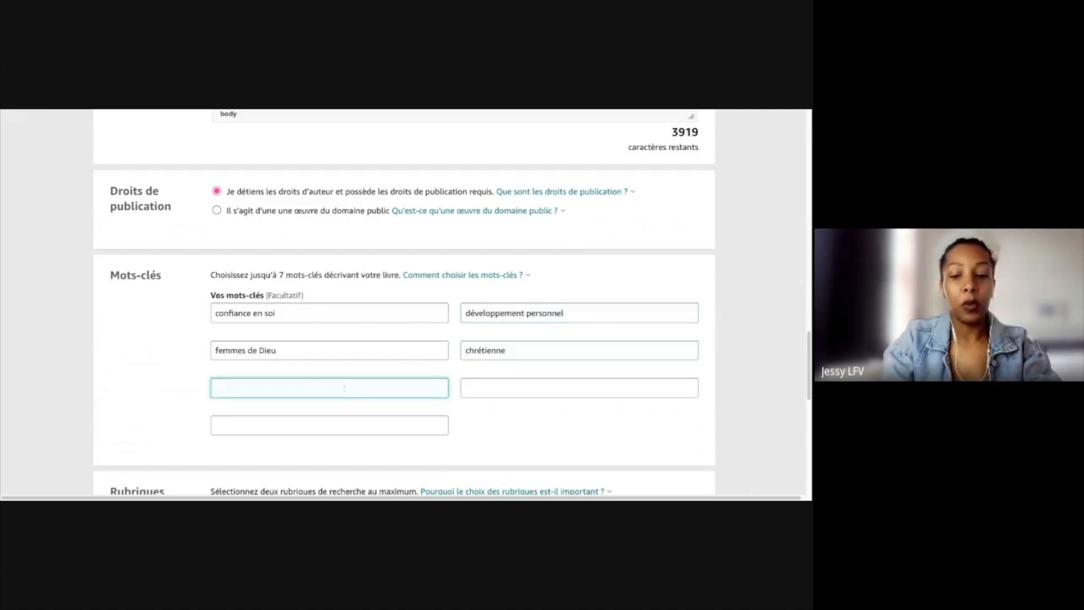
pyautogui.write('prie')
pyautogui.write('res')
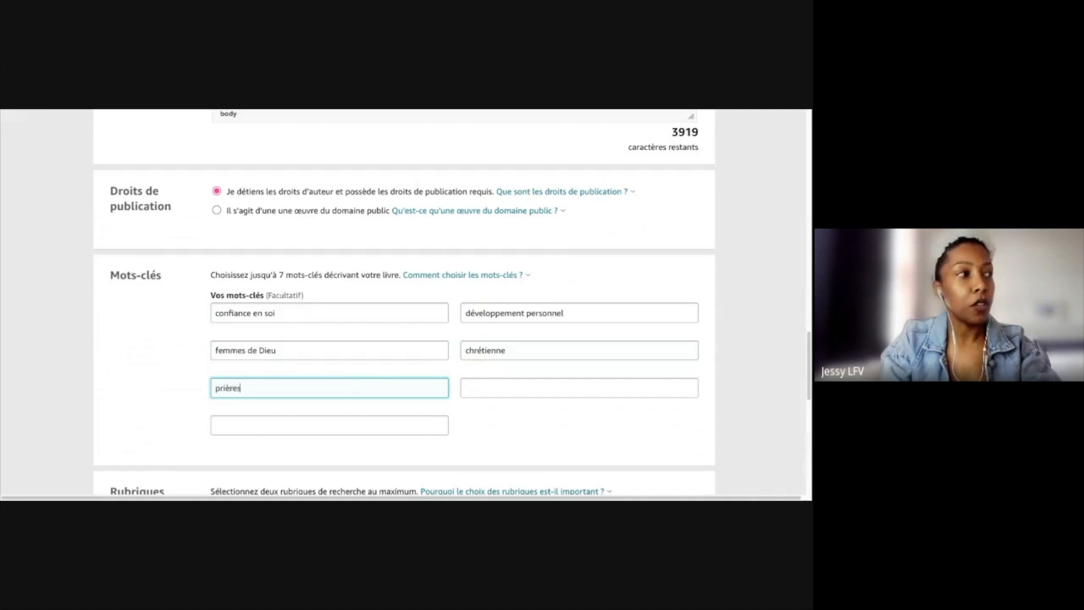
pyautogui.click(579, 388)
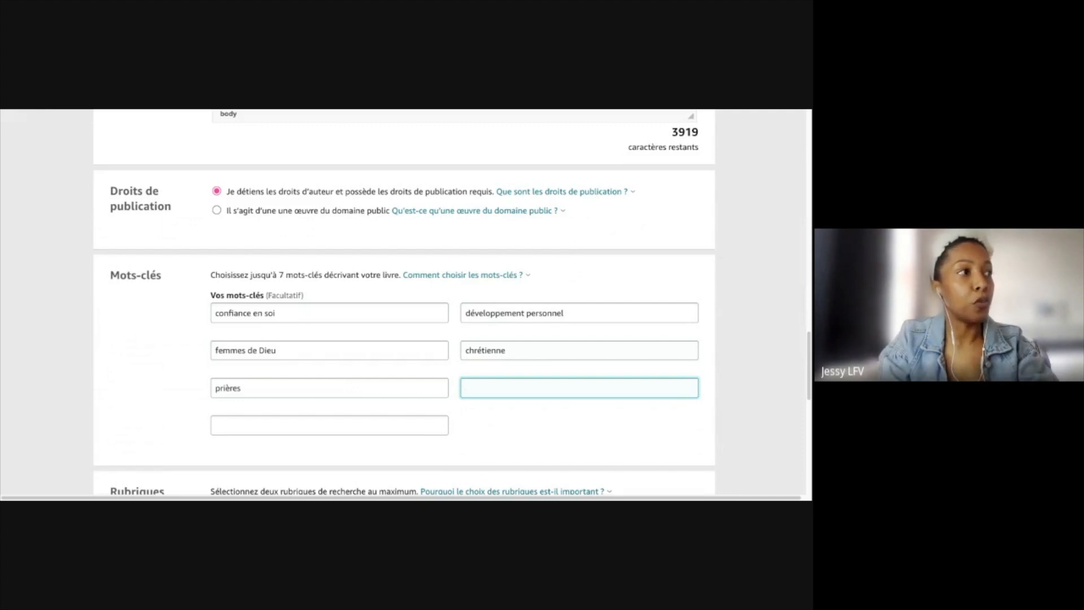
pyautogui.write('de')
pyautogui.write('veloppement s')
pyautogui.write('pirituel')
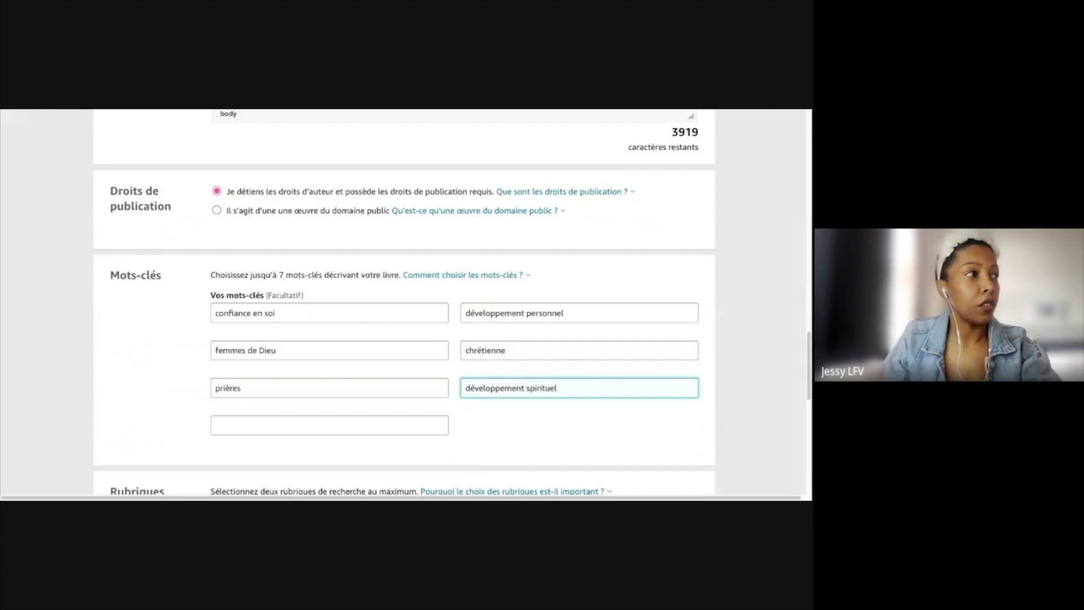
# - Enter "religion" as the last keyword and leave the field
pyautogui.click(269, 429)
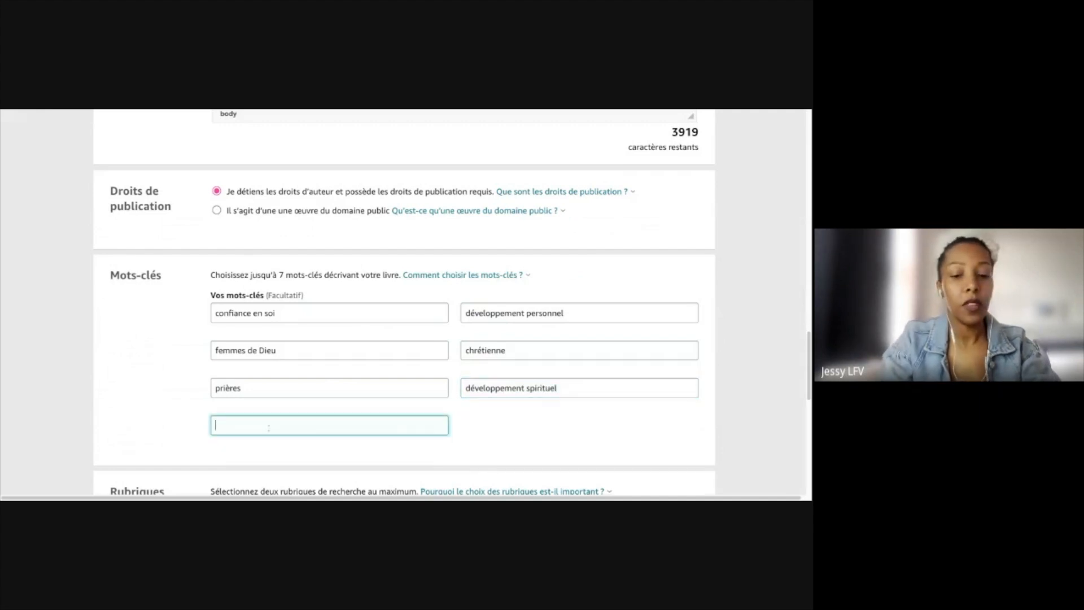
pyautogui.write('fe')
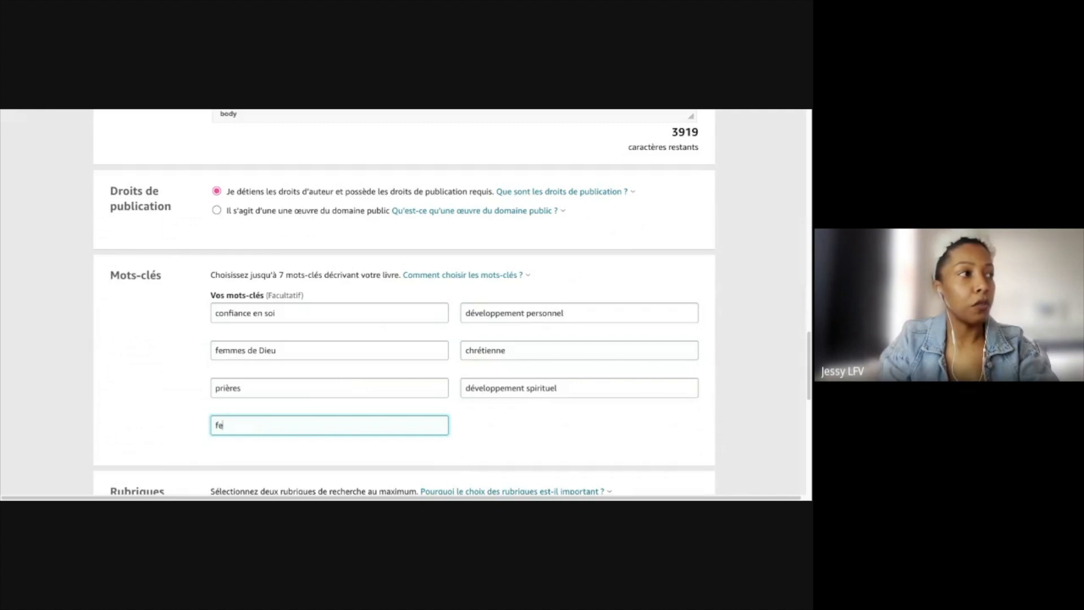
pyautogui.press('BackSpace')
pyautogui.press('BackSpace')
pyautogui.write('religion')
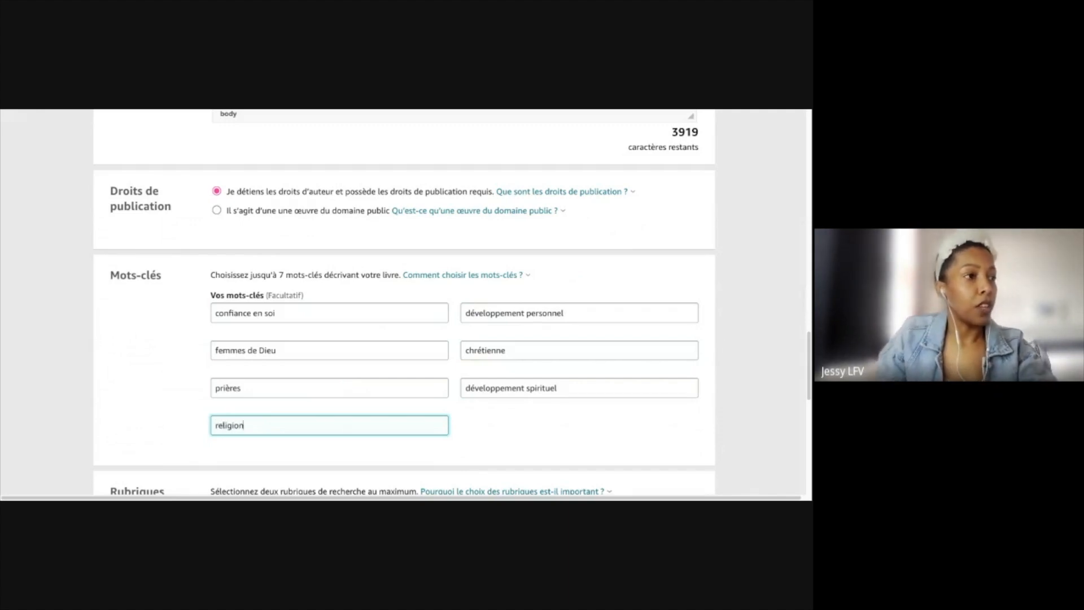
pyautogui.click(487, 438)
# - Review the completed keywords and consult the help on how to choose them
pyautogui.scroll(-2, 486, 441)
pyautogui.scroll(-1, 471, 440)
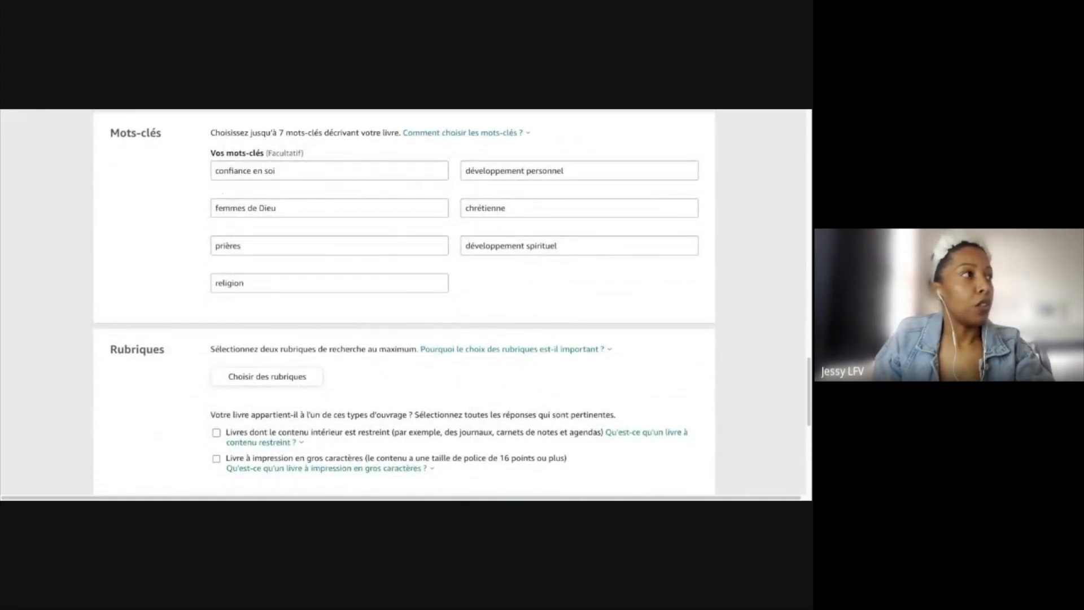
pyautogui.scroll(1, 389, 213)
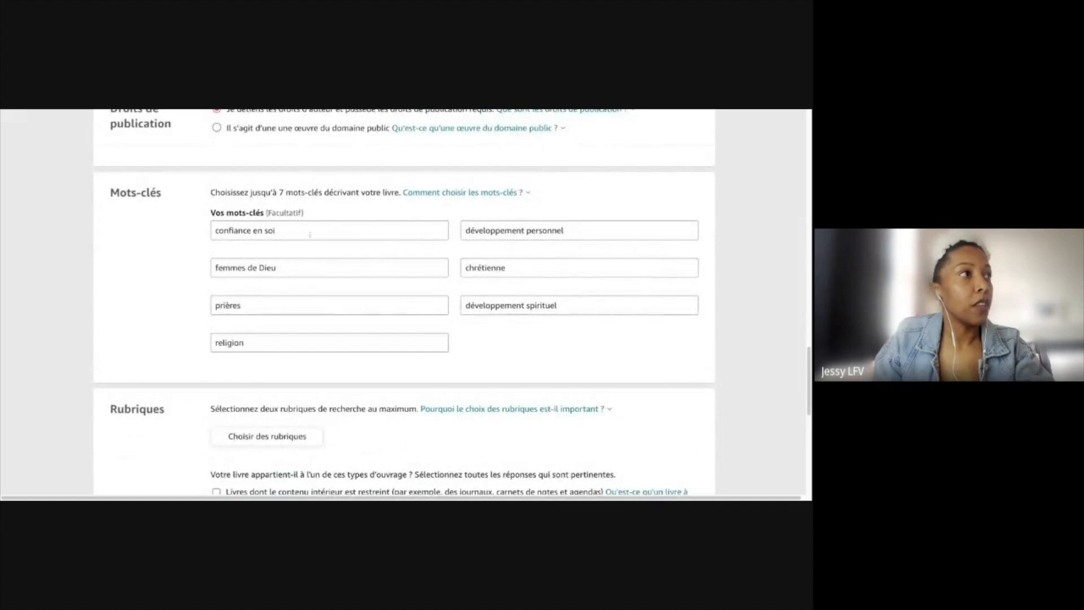
pyautogui.click(455, 194)
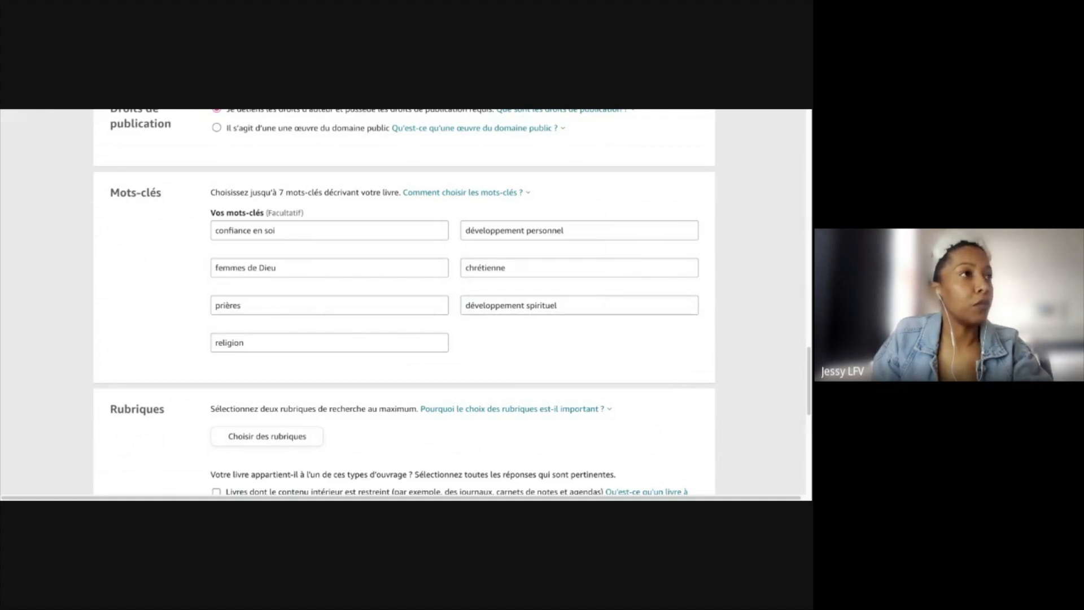
# - Read the explanation of why the choice of book categories matters
pyautogui.scroll(-3, 192, 319)
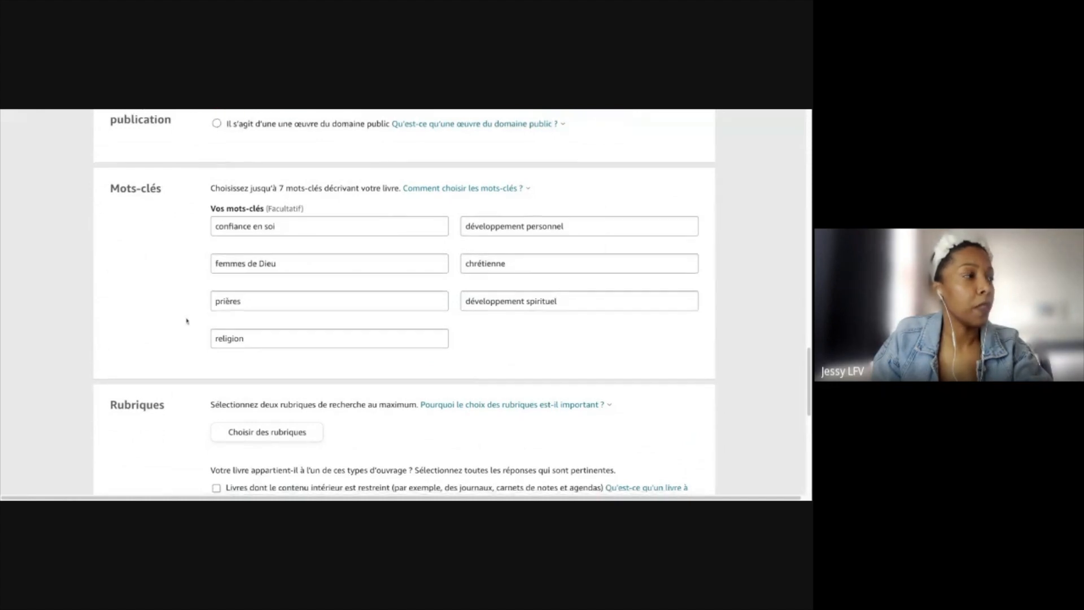
pyautogui.scroll(-1, 225, 305)
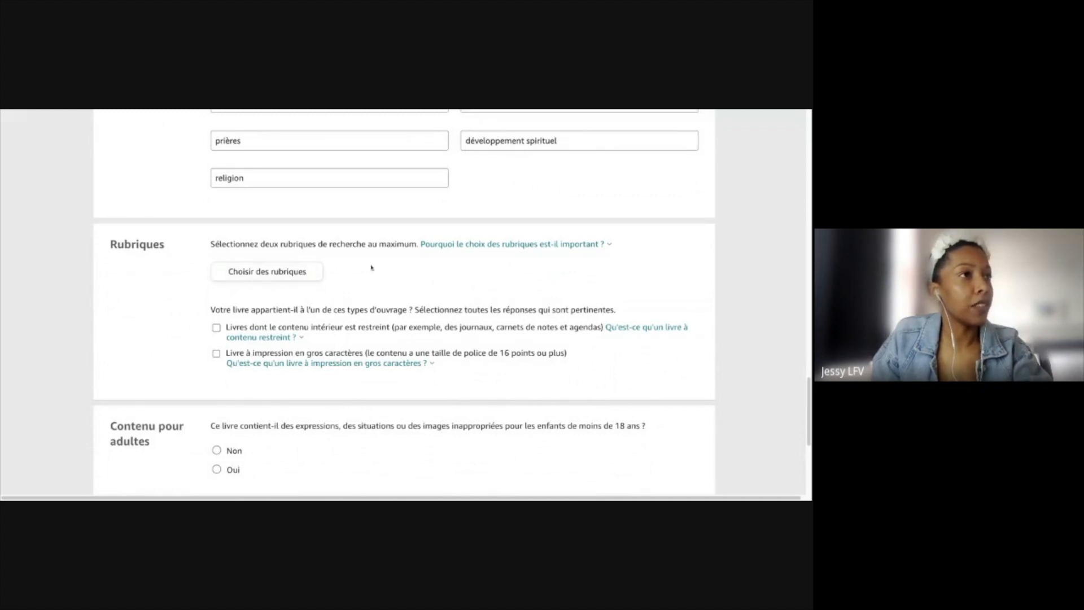
pyautogui.click(452, 246)
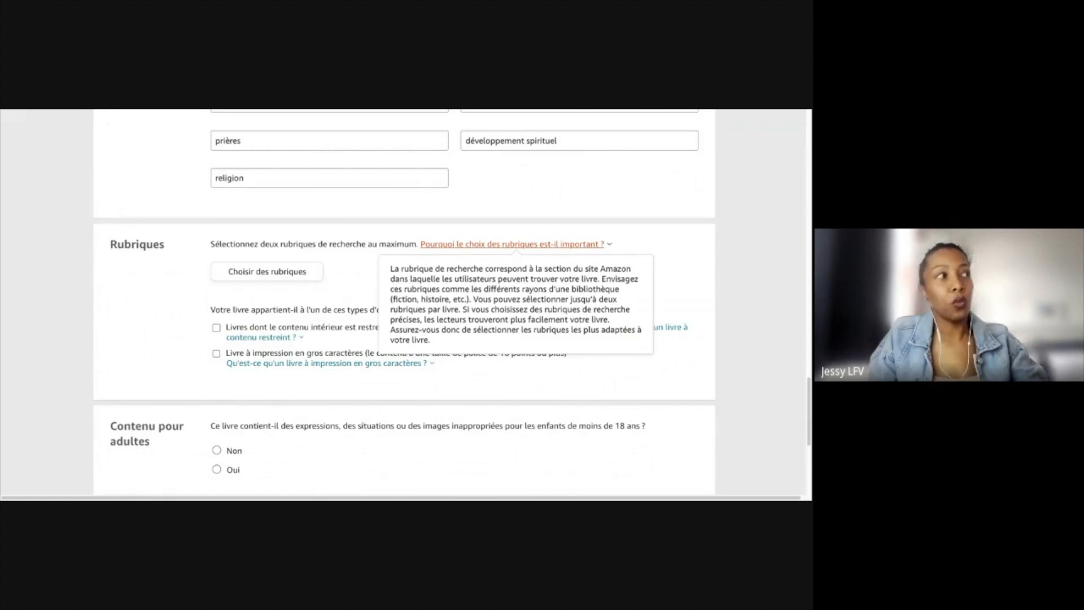
# - Start choosing the book's categories and expand the Religion branch under Non-fiction
pyautogui.click(287, 278)
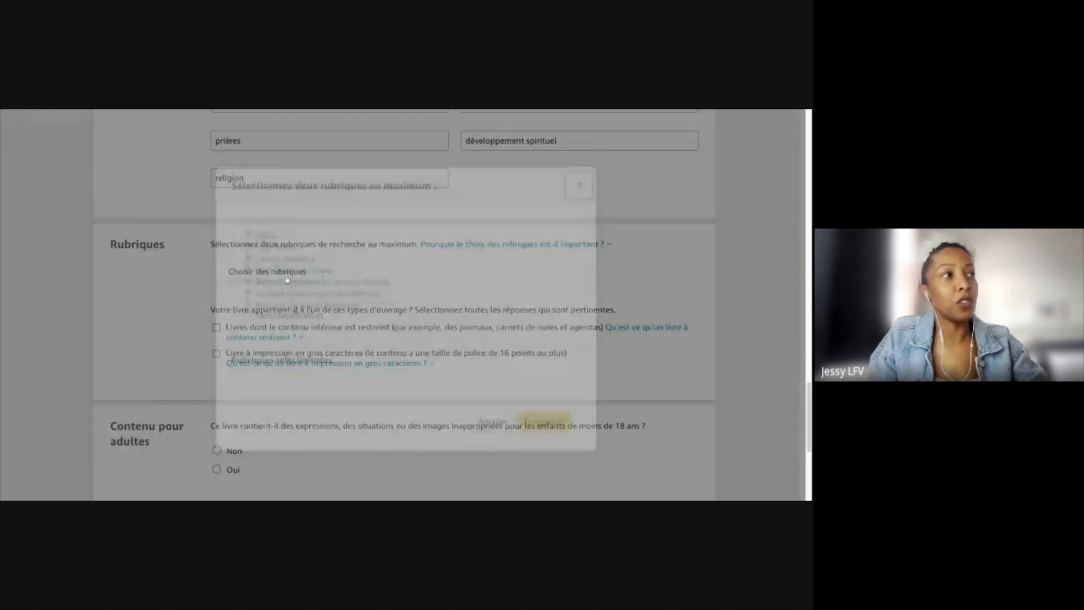
pyautogui.click(269, 244)
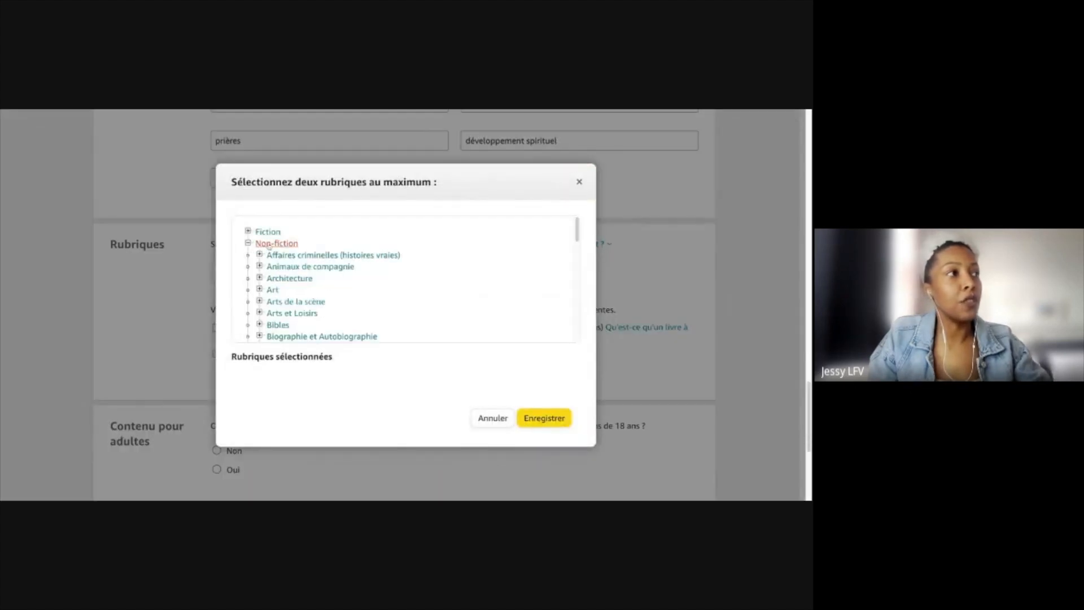
pyautogui.scroll(-2, 332, 311)
pyautogui.scroll(-5, 334, 325)
pyautogui.scroll(-3, 308, 282)
pyautogui.click(285, 258)
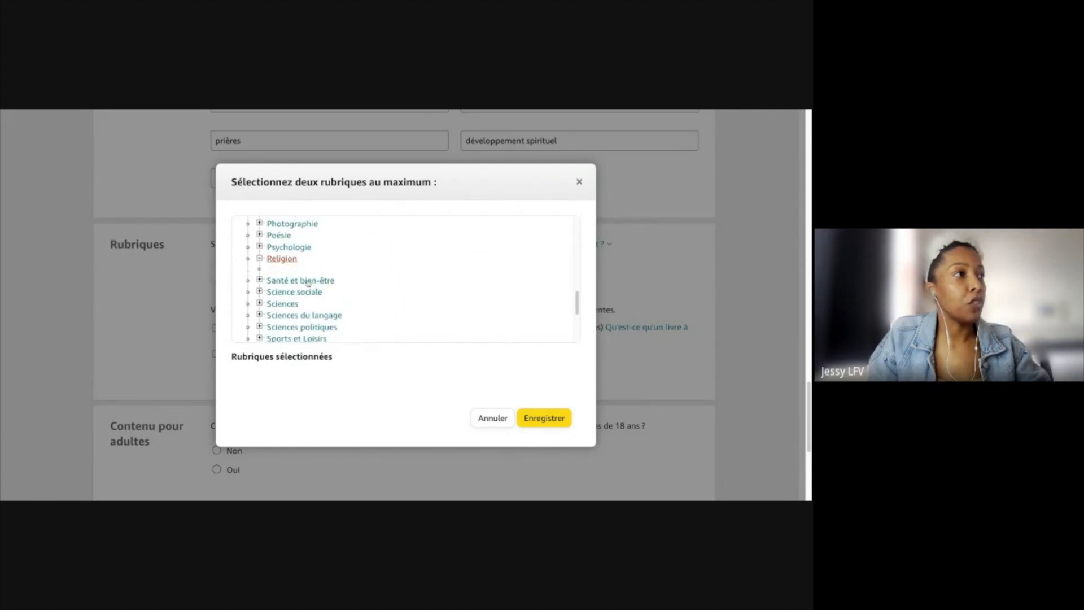
# - Look through the Religion subcategories, checking the contents of Église chrétienne and Éducation chrétienne
pyautogui.scroll(-1, 325, 308)
pyautogui.scroll(-1, 324, 307)
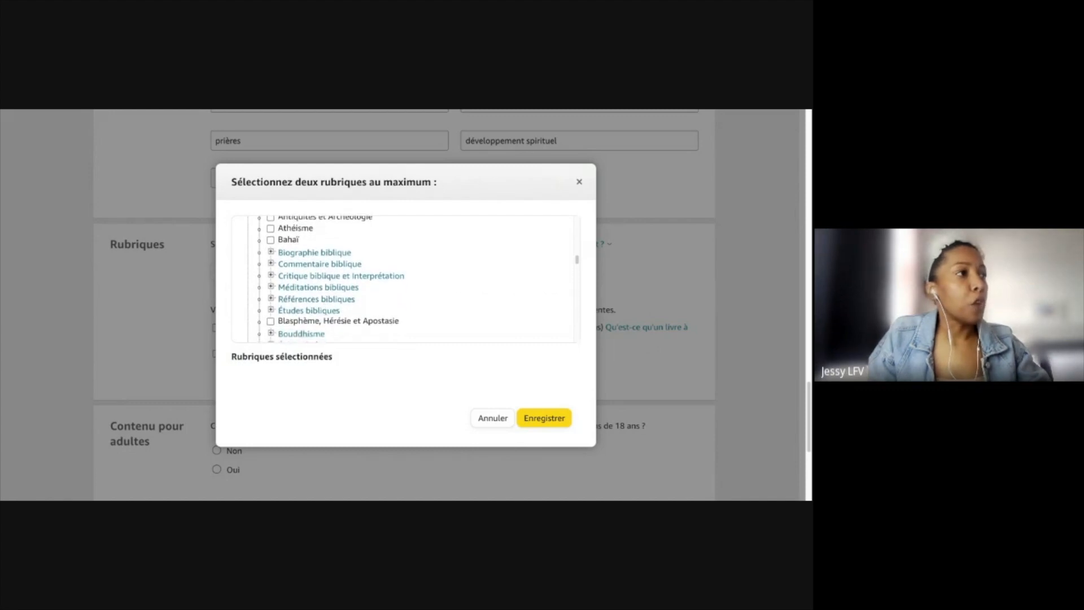
pyautogui.scroll(-1, 309, 276)
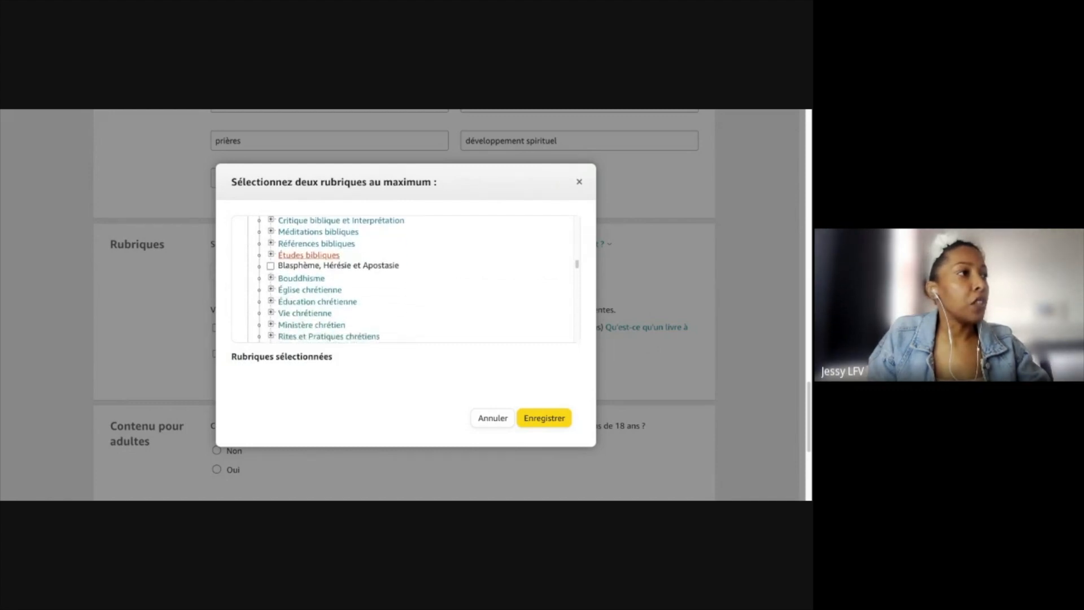
pyautogui.click(324, 290)
pyautogui.scroll(-1, 325, 293)
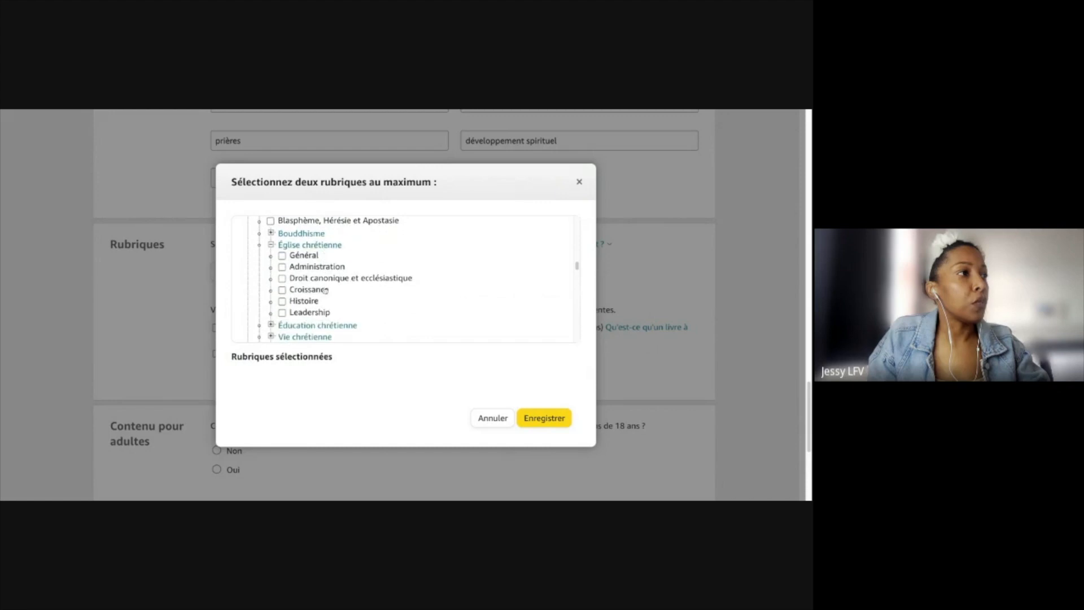
pyautogui.click(316, 246)
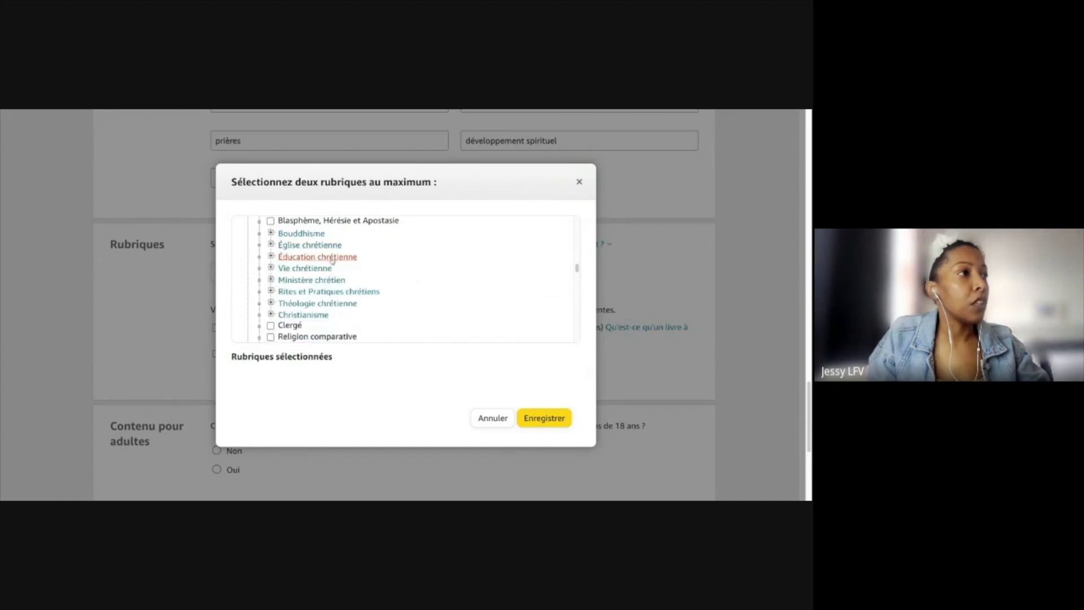
pyautogui.click(331, 258)
pyautogui.click(332, 258)
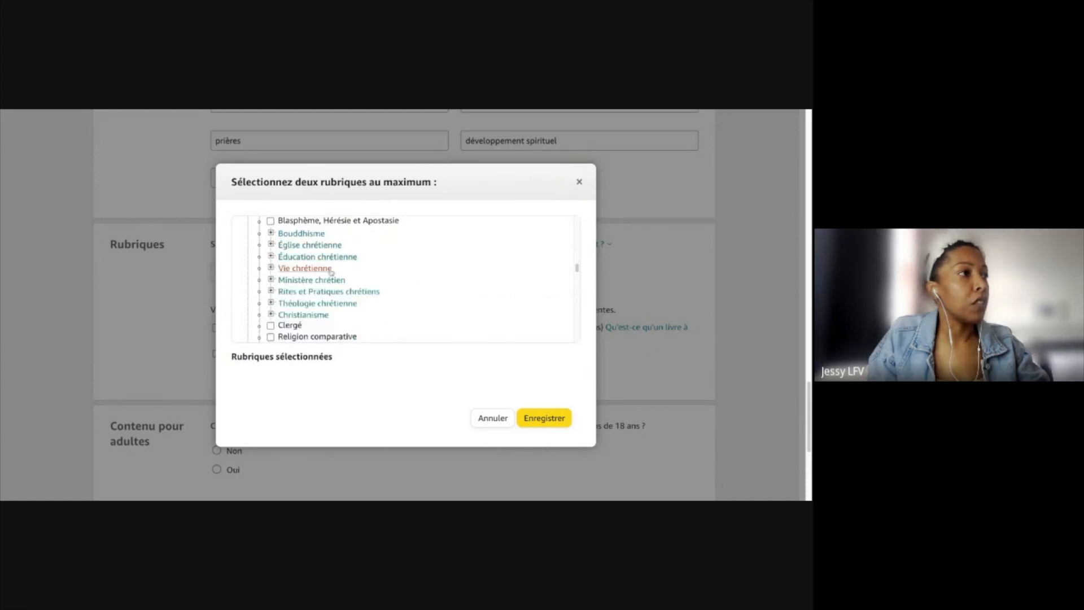
# - Select Développement personnel and Développement spirituel under Religion > Vie chrétienne as the book's two categories
pyautogui.scroll(-3, 336, 288)
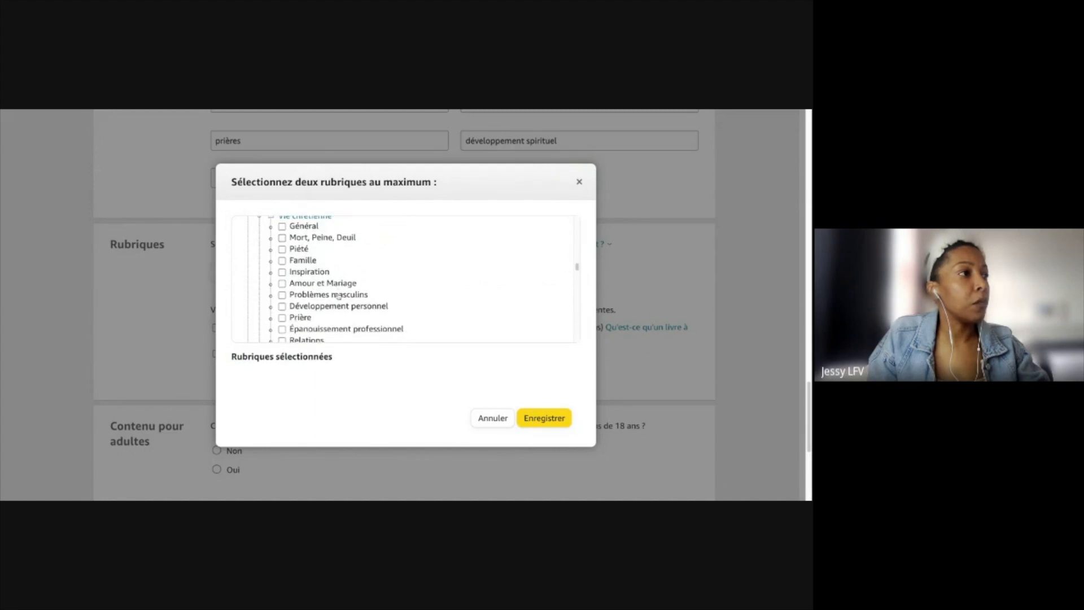
pyautogui.click(282, 295)
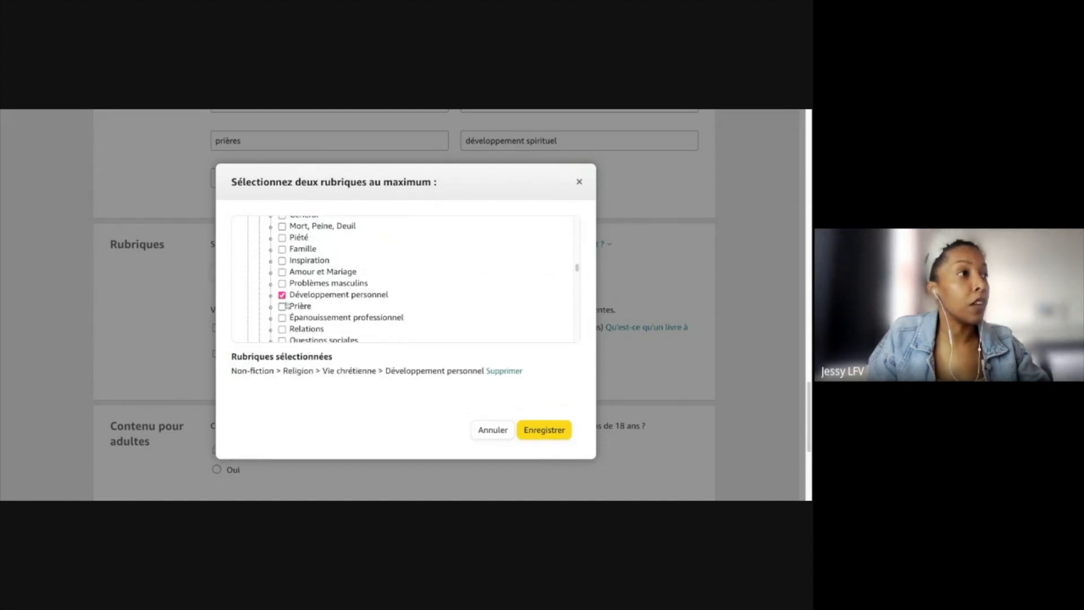
pyautogui.scroll(-2, 309, 312)
pyautogui.scroll(-1, 310, 313)
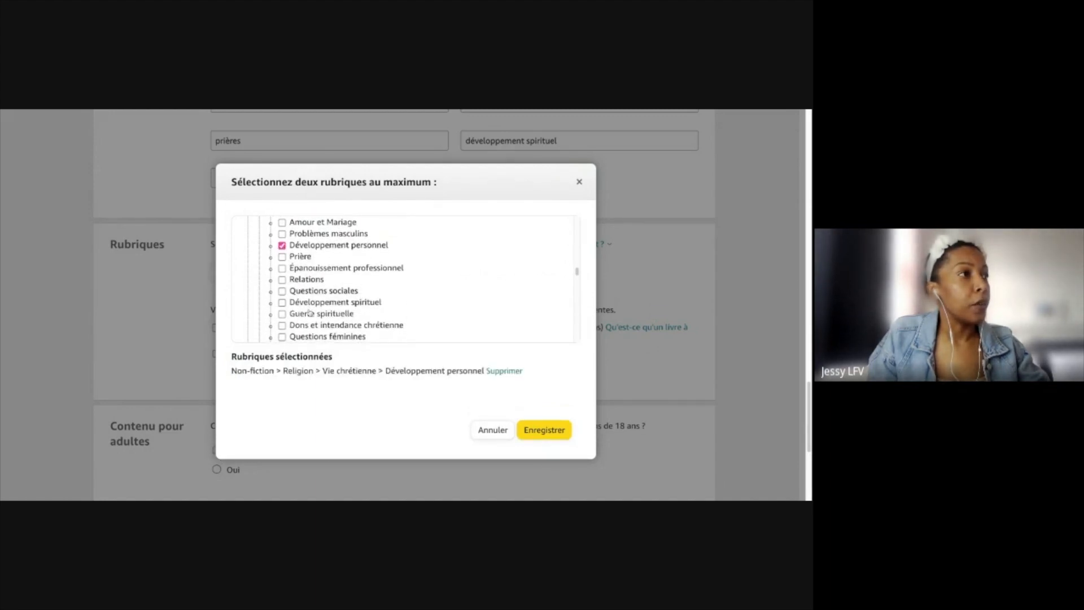
pyautogui.click(282, 298)
# - Check the remaining Religion subcategories for alternatives and save the chosen categories
pyautogui.scroll(-2, 301, 314)
pyautogui.scroll(4, 301, 314)
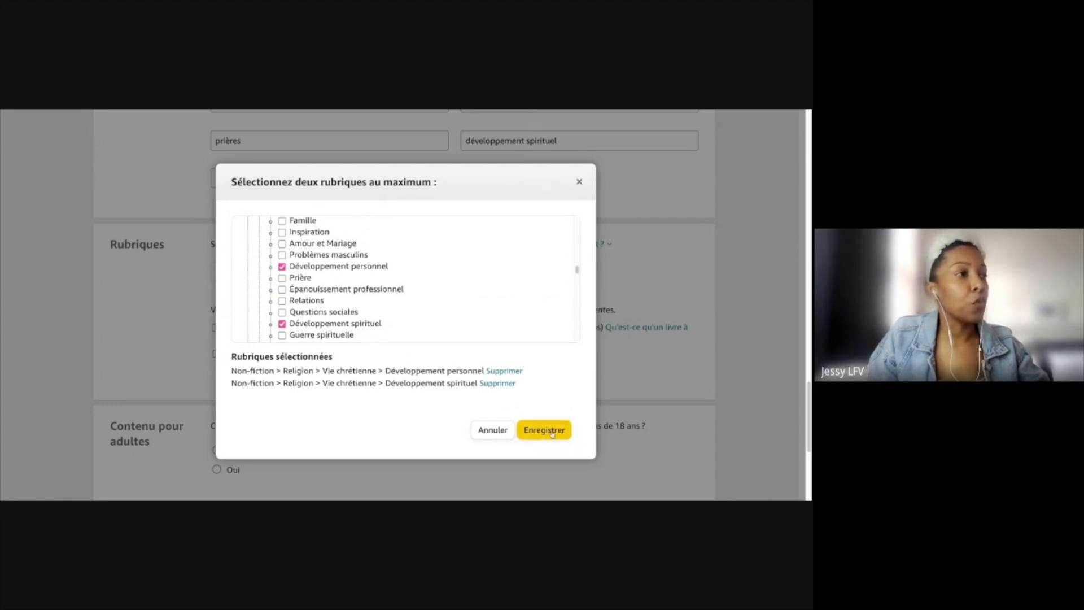
pyautogui.scroll(-1, 426, 335)
pyautogui.scroll(-5, 426, 334)
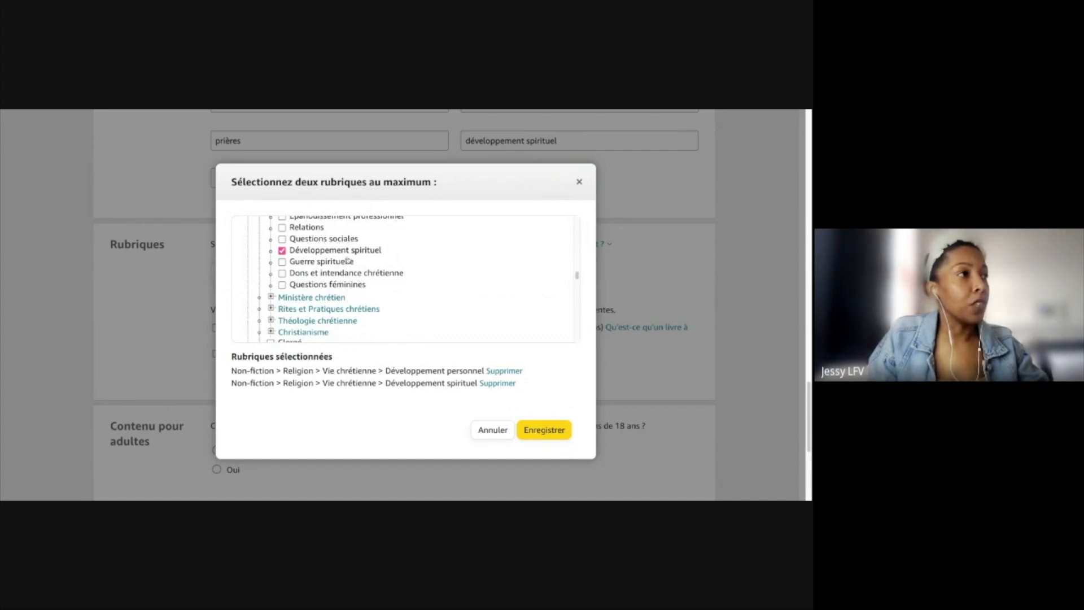
pyautogui.scroll(-10, 367, 298)
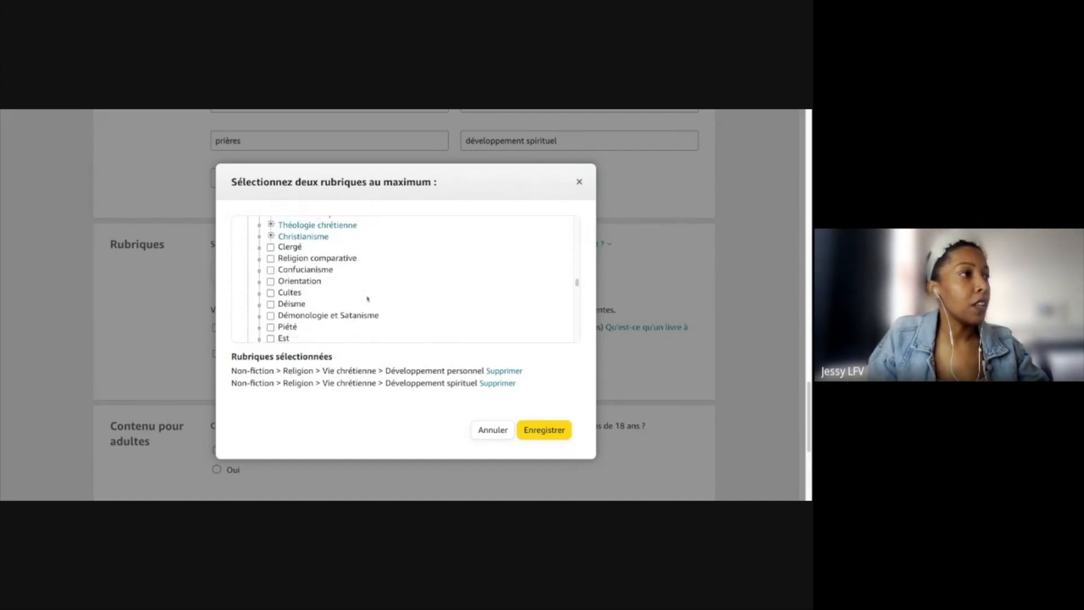
pyautogui.scroll(-5, 368, 298)
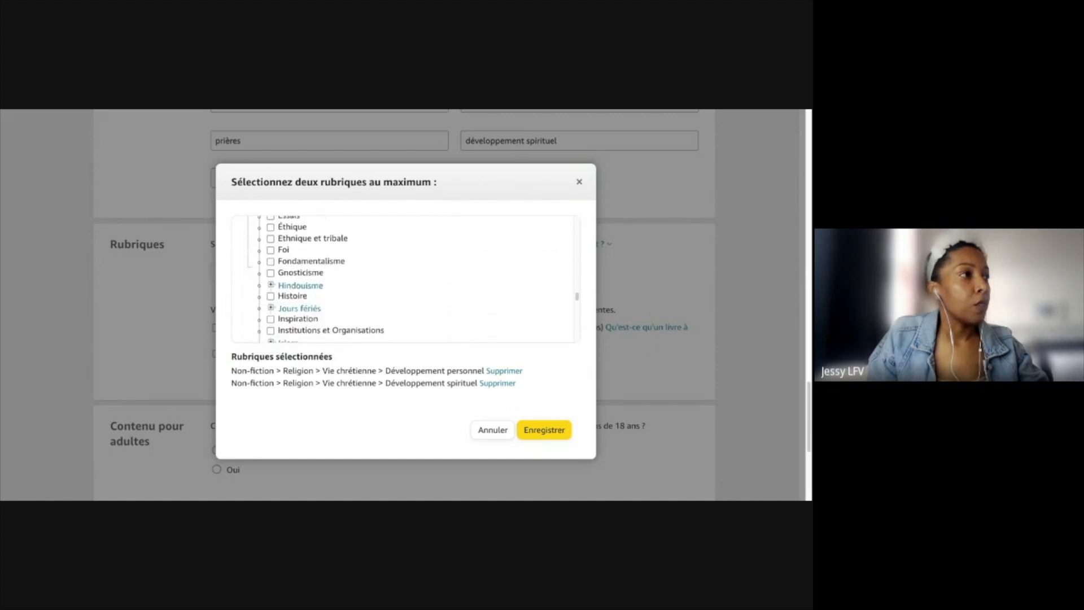
pyautogui.scroll(-1, 330, 331)
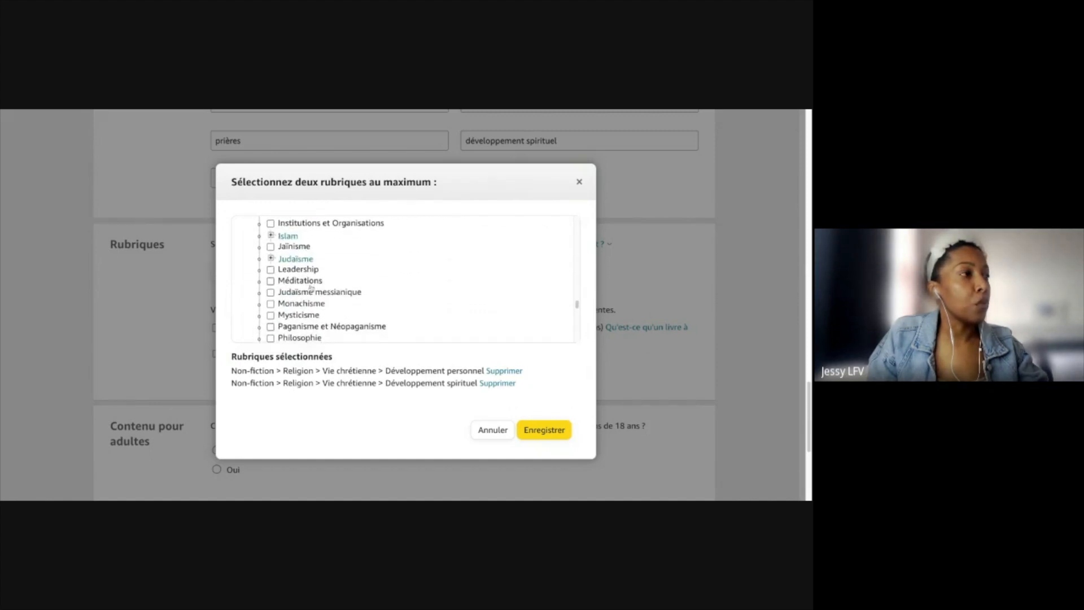
pyautogui.scroll(-1, 311, 288)
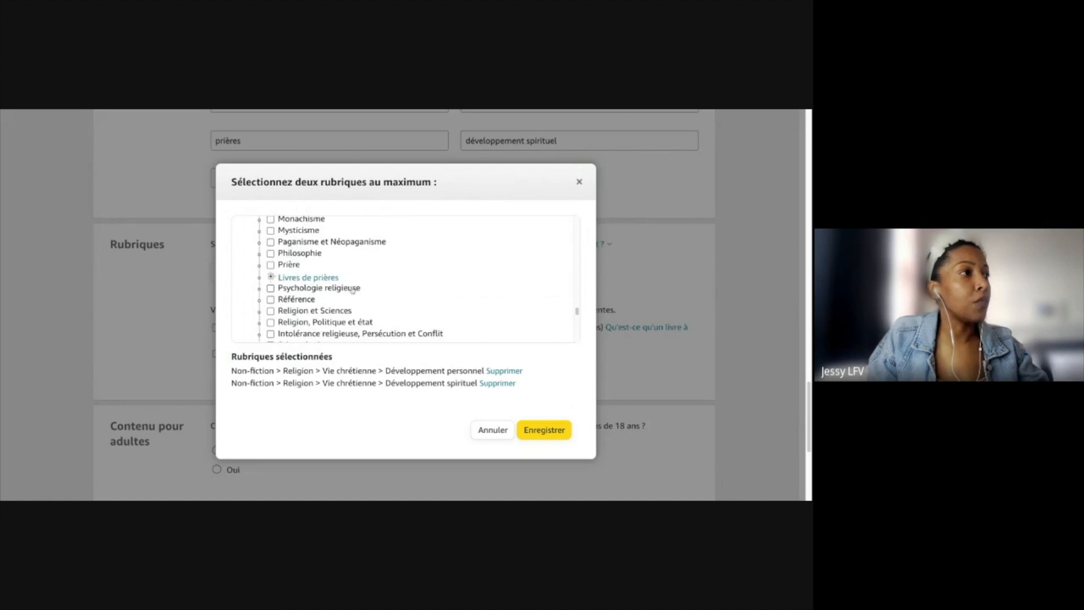
pyautogui.scroll(-1, 352, 289)
pyautogui.scroll(-1, 352, 290)
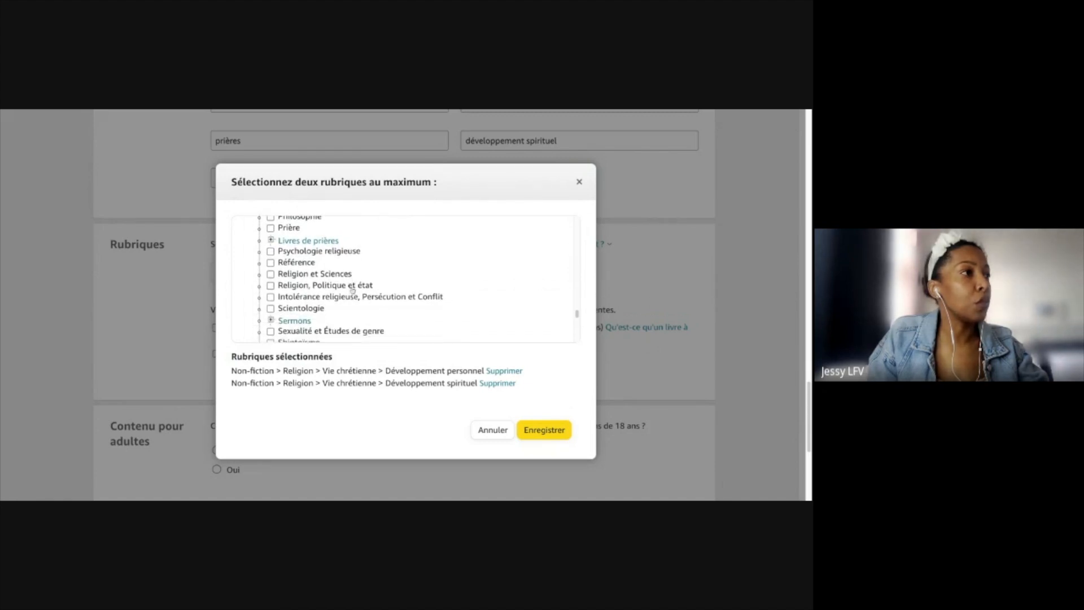
pyautogui.scroll(-2, 358, 317)
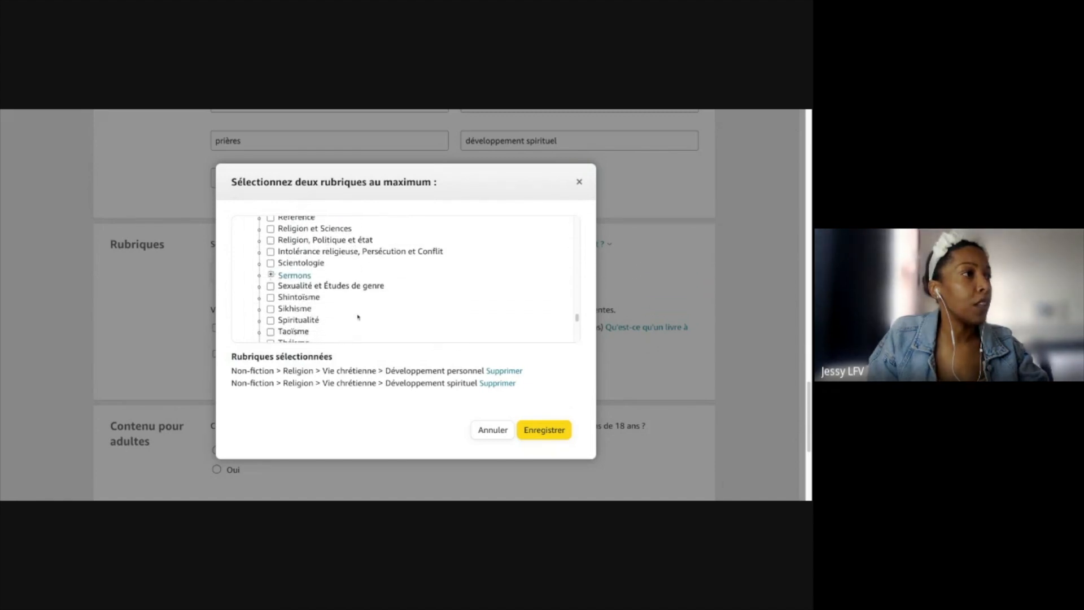
pyautogui.scroll(-1, 355, 299)
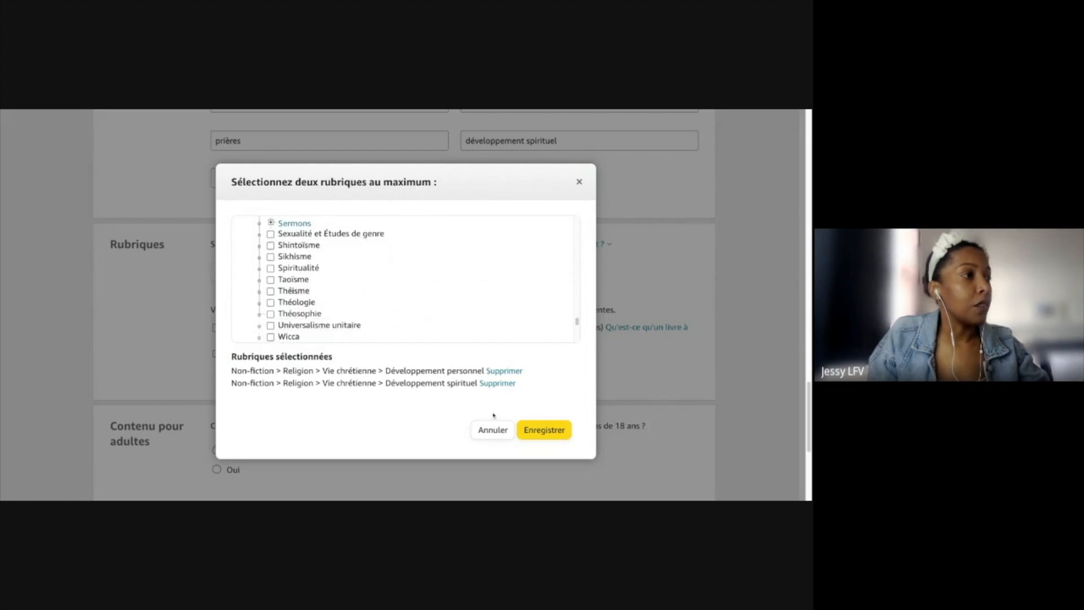
pyautogui.click(544, 429)
# - Answer Non to the adult content question, then save the book details and continue to the paperback content stage
pyautogui.scroll(-1, 403, 335)
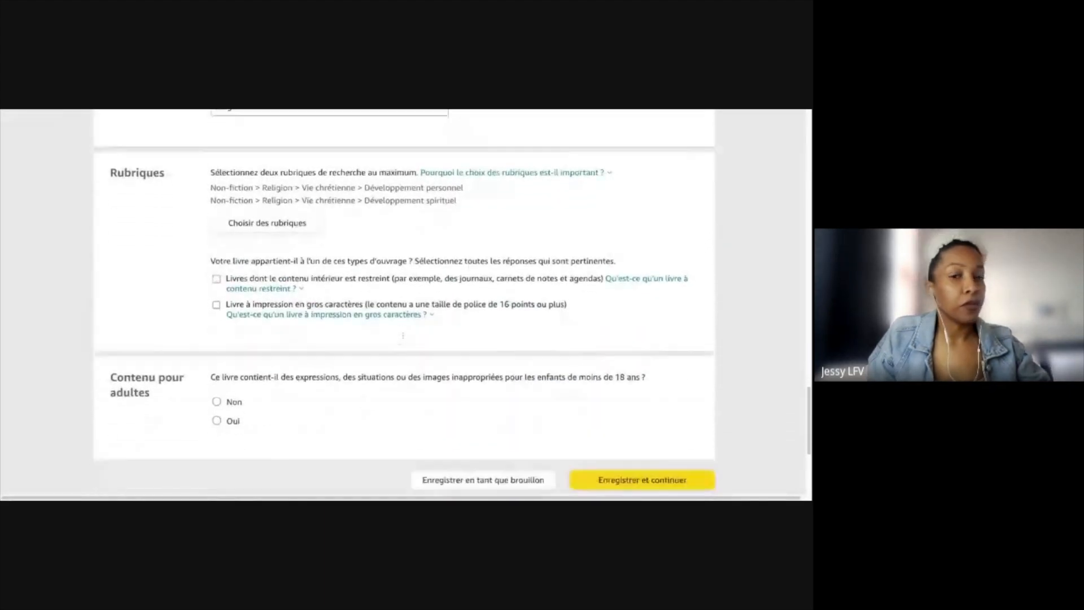
pyautogui.scroll(-1, 402, 335)
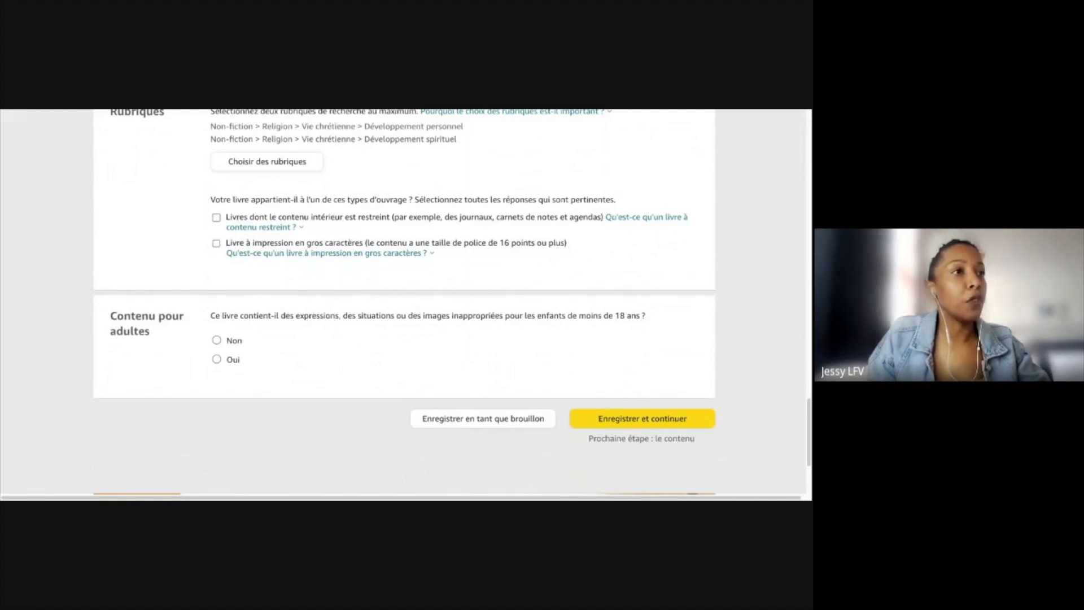
pyautogui.click(217, 340)
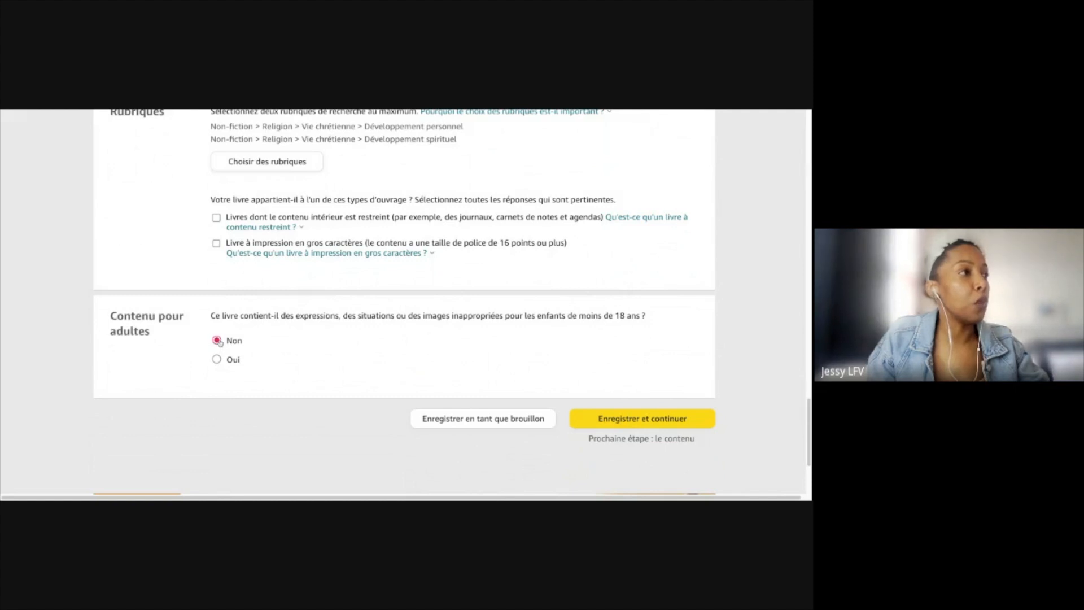
pyautogui.click(640, 422)
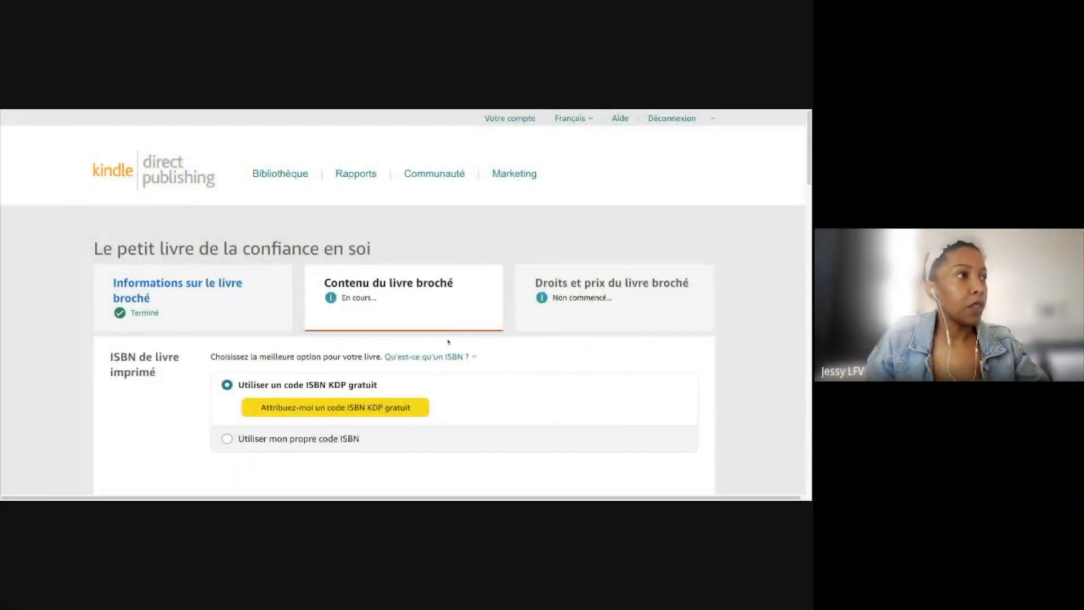
# - Assign a free KDP ISBN to the paperback
pyautogui.scroll(-2, 444, 358)
pyautogui.scroll(-2, 444, 358)
pyautogui.click(553, 323)
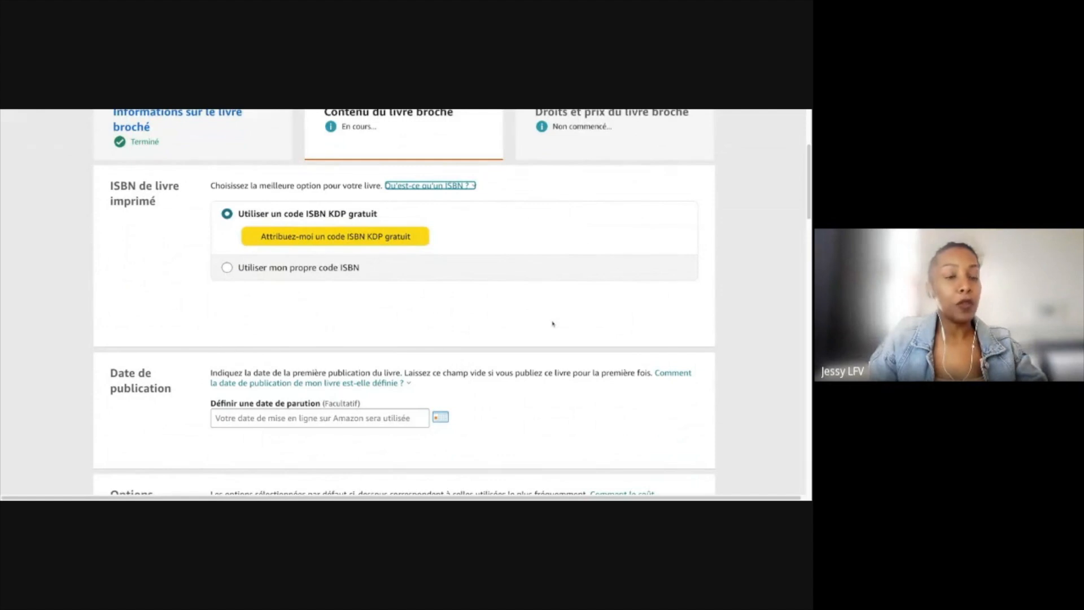
pyautogui.click(369, 239)
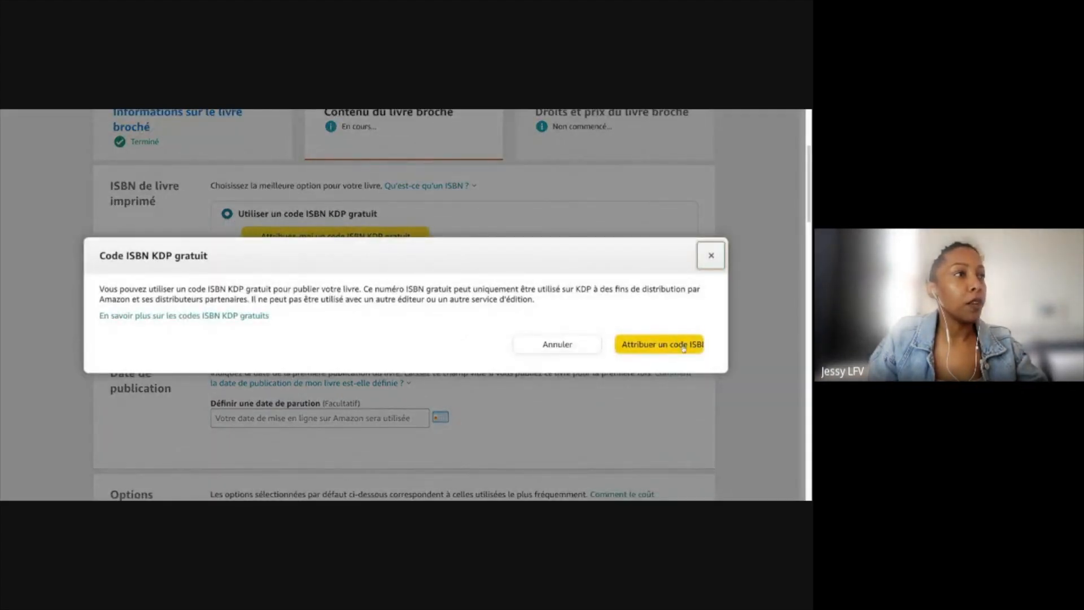
pyautogui.click(684, 348)
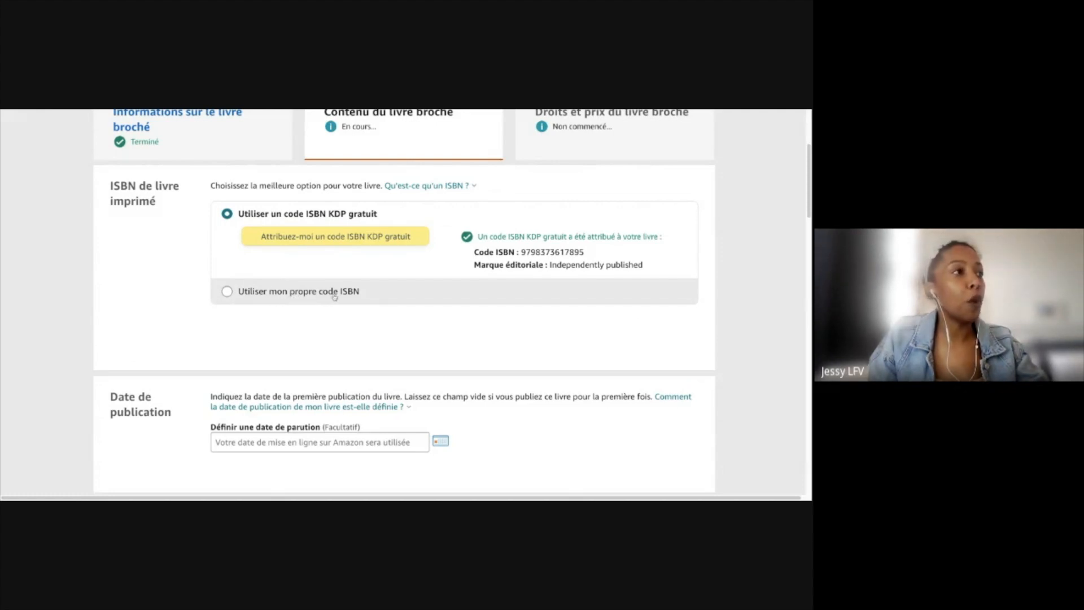
# - Leave the publication date empty and choose the black-and-white interior with white paper as the ink and paper type
pyautogui.scroll(-2, 371, 315)
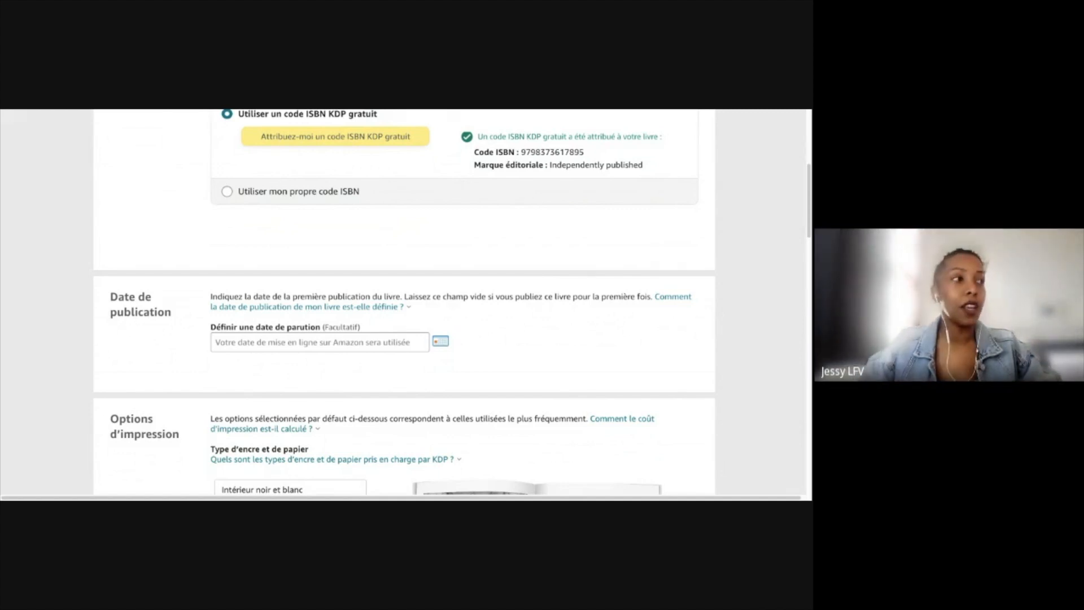
pyautogui.scroll(-3, 435, 357)
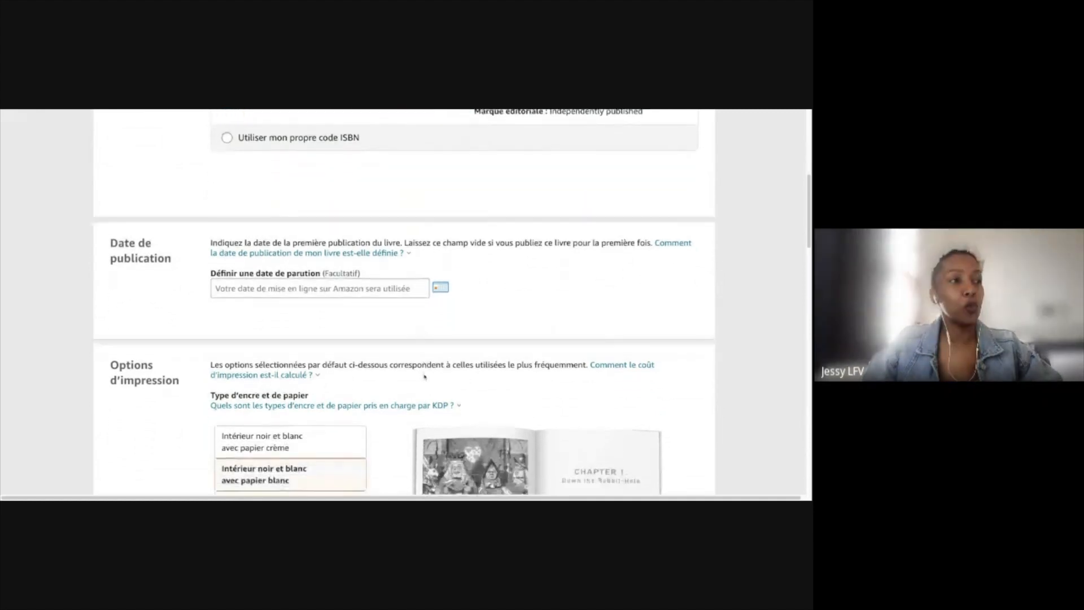
pyautogui.scroll(-1, 305, 334)
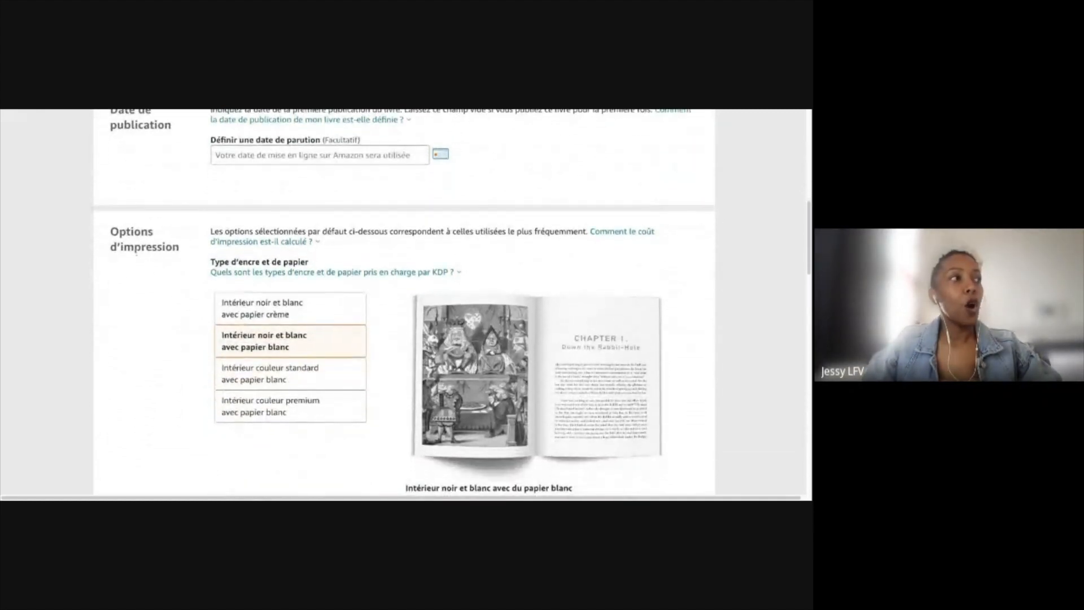
pyautogui.scroll(-2, 305, 333)
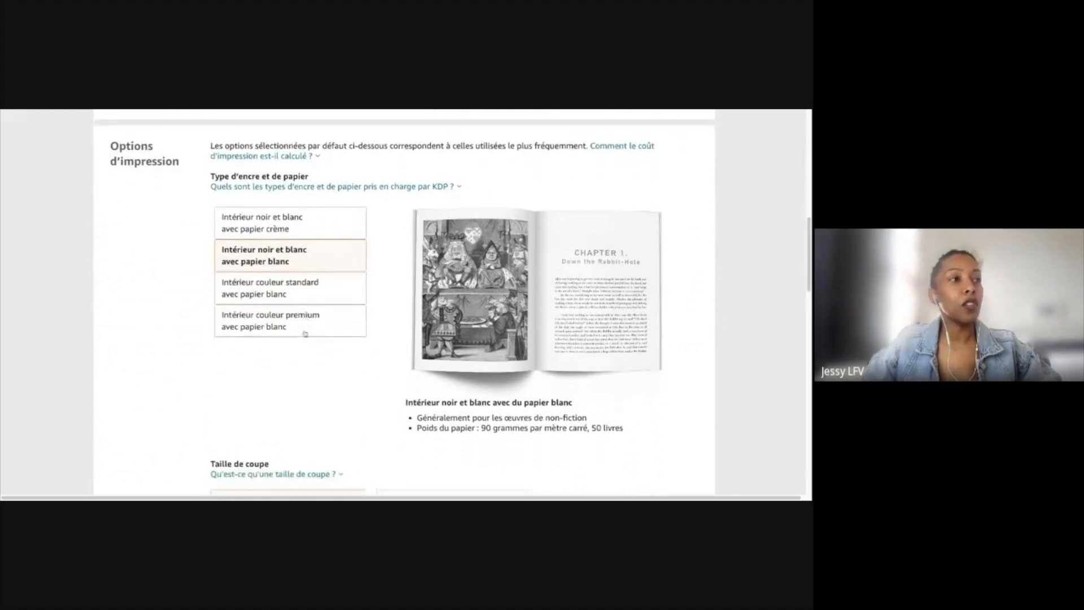
pyautogui.scroll(-1, 406, 302)
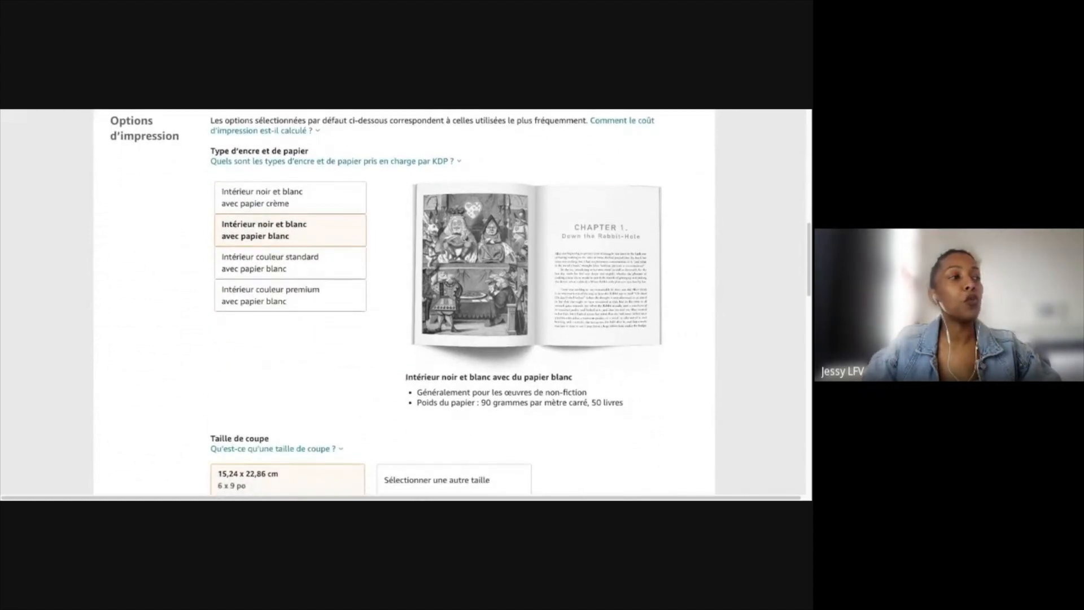
pyautogui.scroll(1, 407, 303)
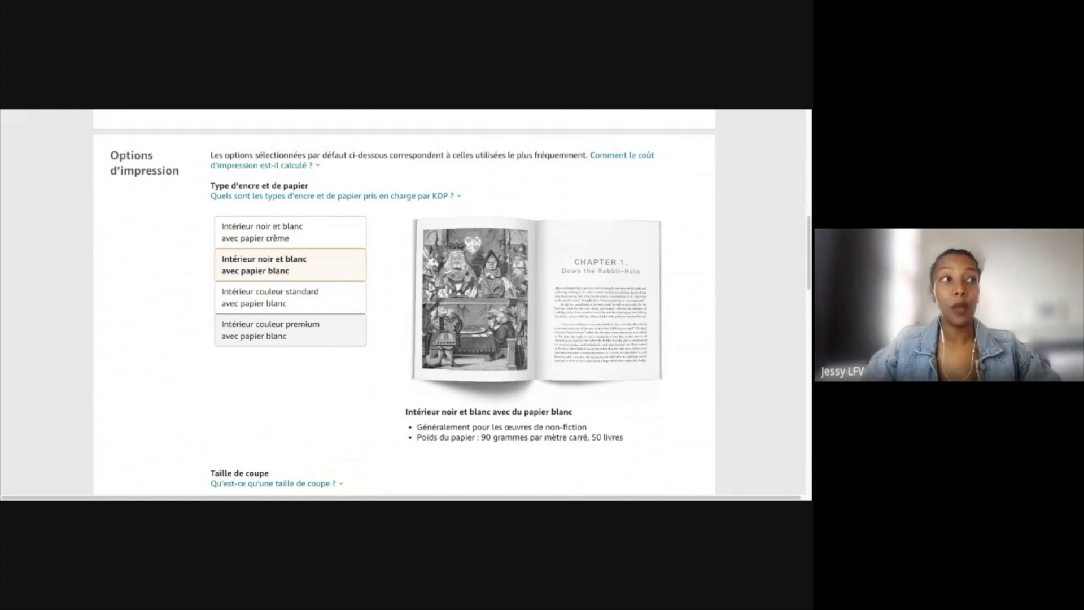
pyautogui.scroll(1, 302, 317)
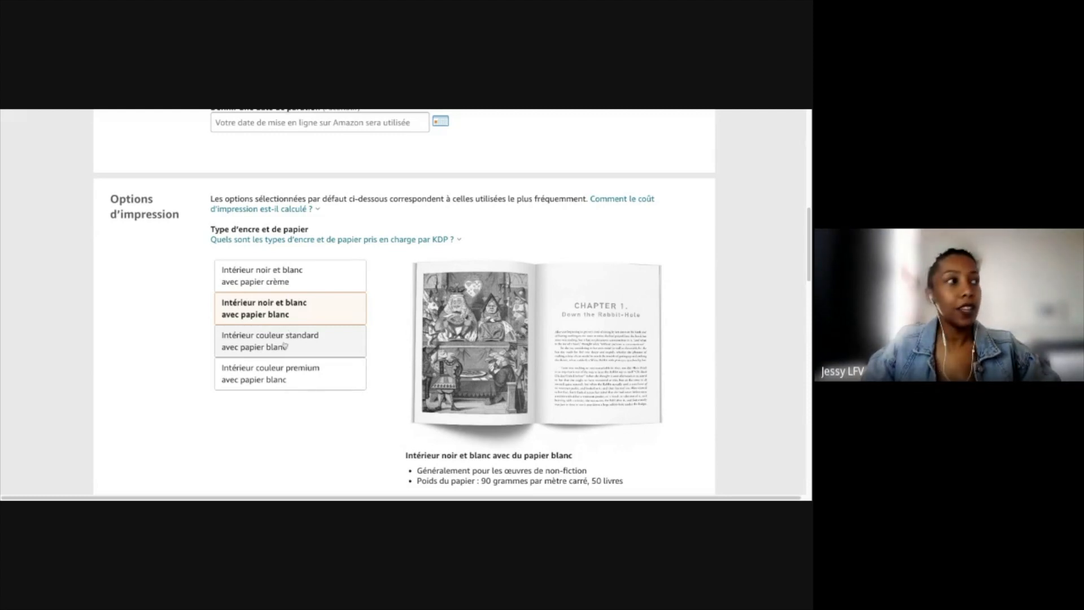
pyautogui.click(278, 311)
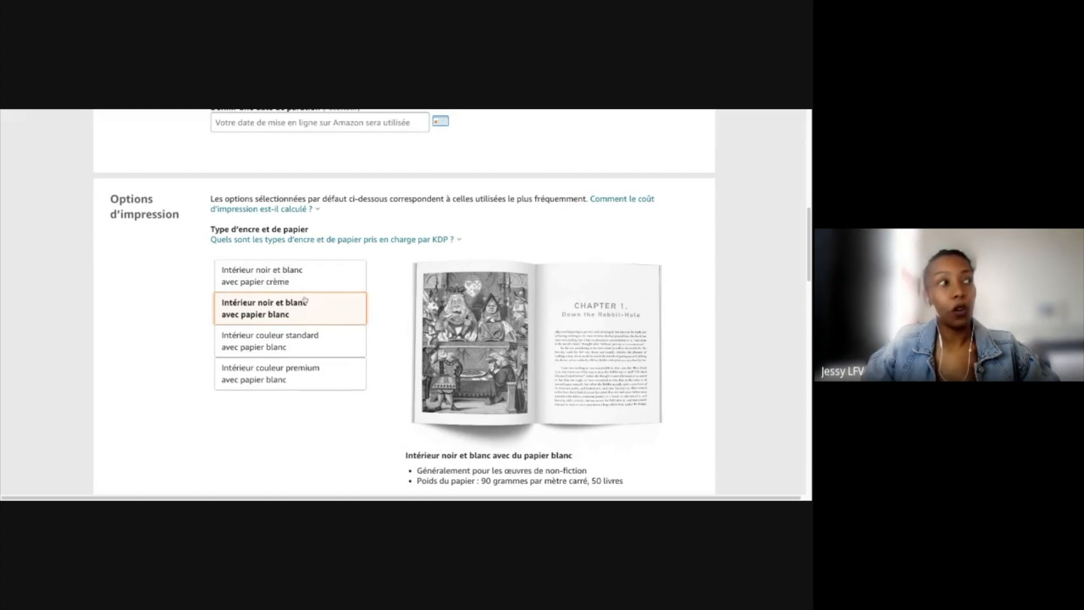
# - Set a custom trim size of 11 cm wide by 18 cm high for the paperback
pyautogui.scroll(-1, 267, 424)
pyautogui.scroll(-3, 267, 424)
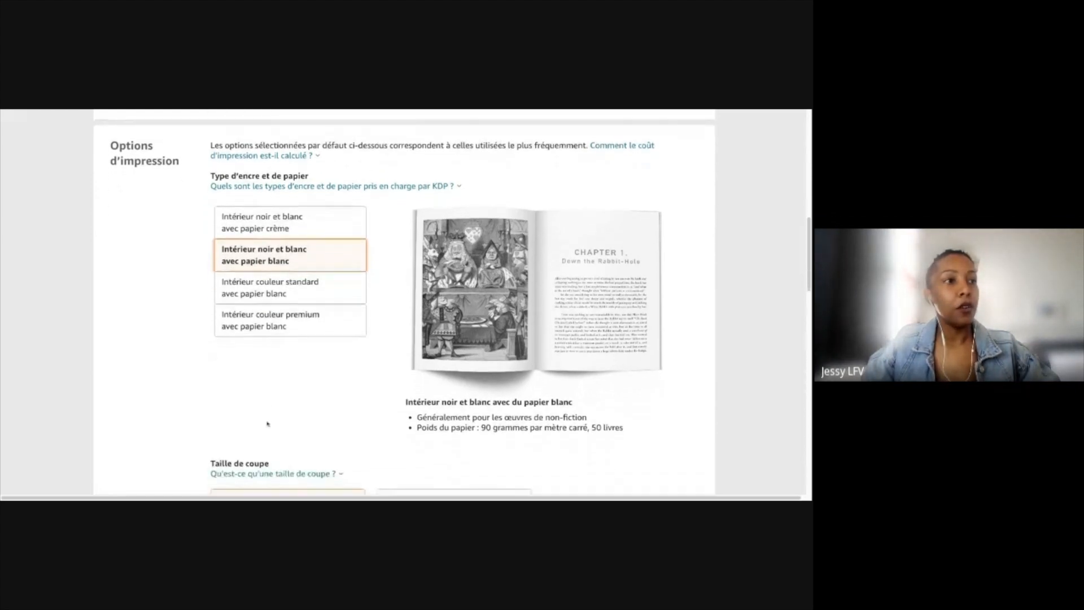
pyautogui.scroll(-3, 267, 424)
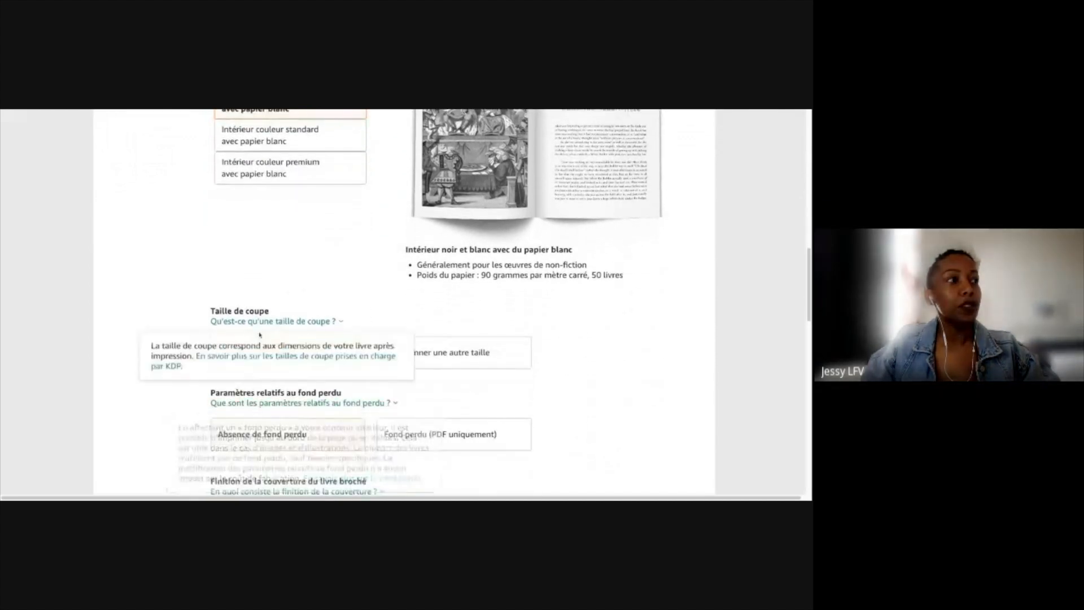
pyautogui.scroll(-2, 431, 357)
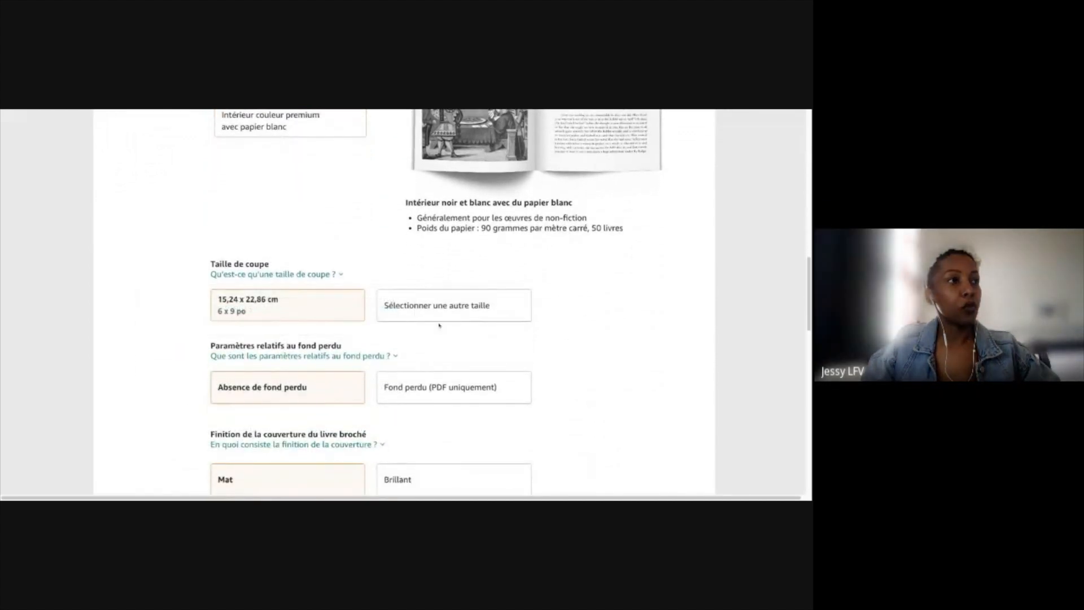
pyautogui.click(440, 305)
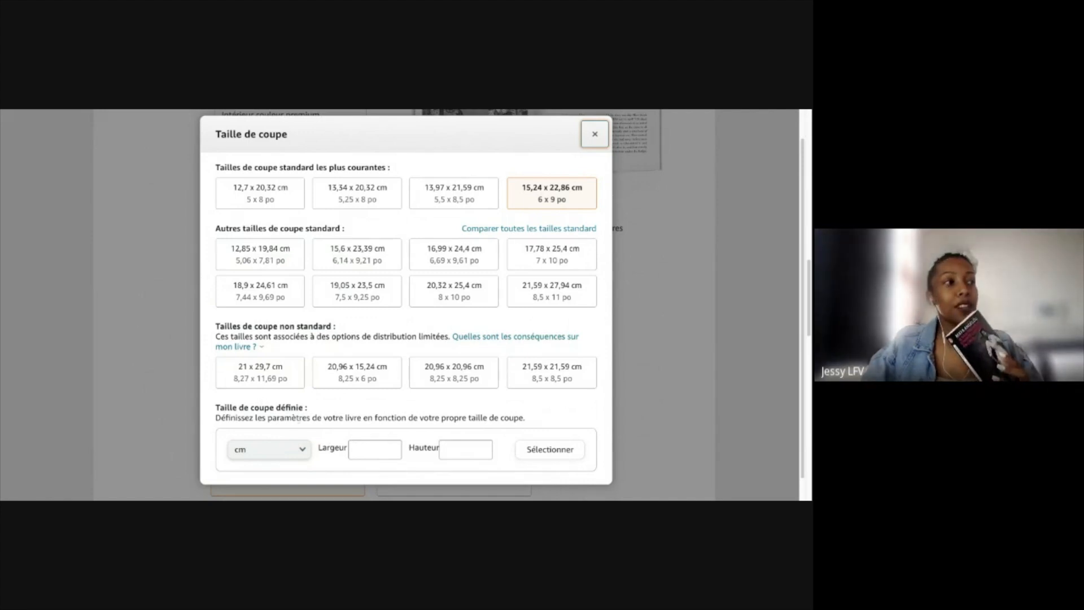
pyautogui.click(364, 448)
pyautogui.write('11')
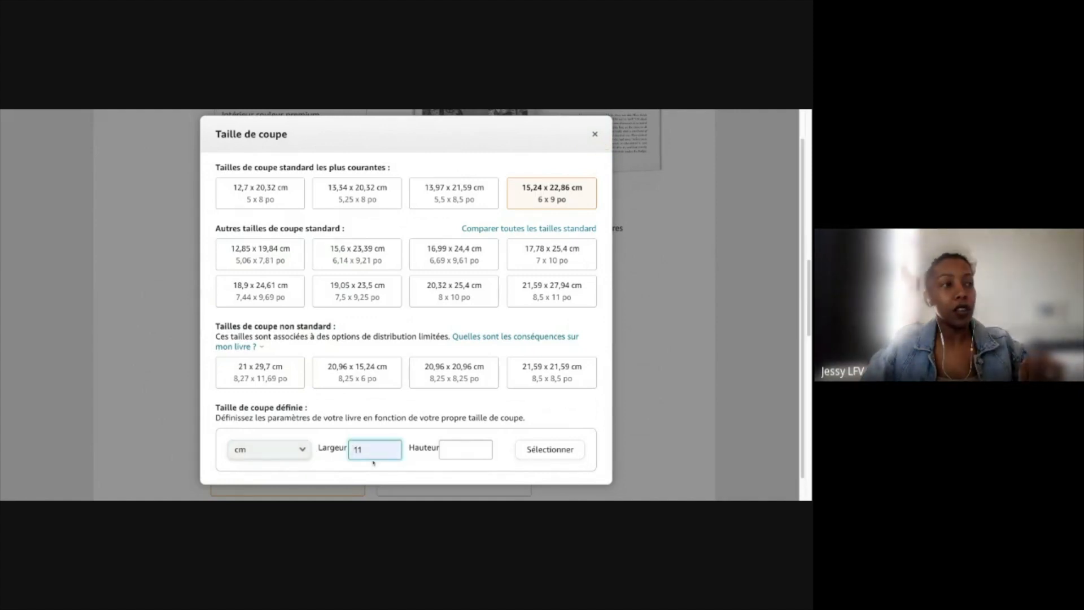
pyautogui.click(451, 451)
pyautogui.write('18')
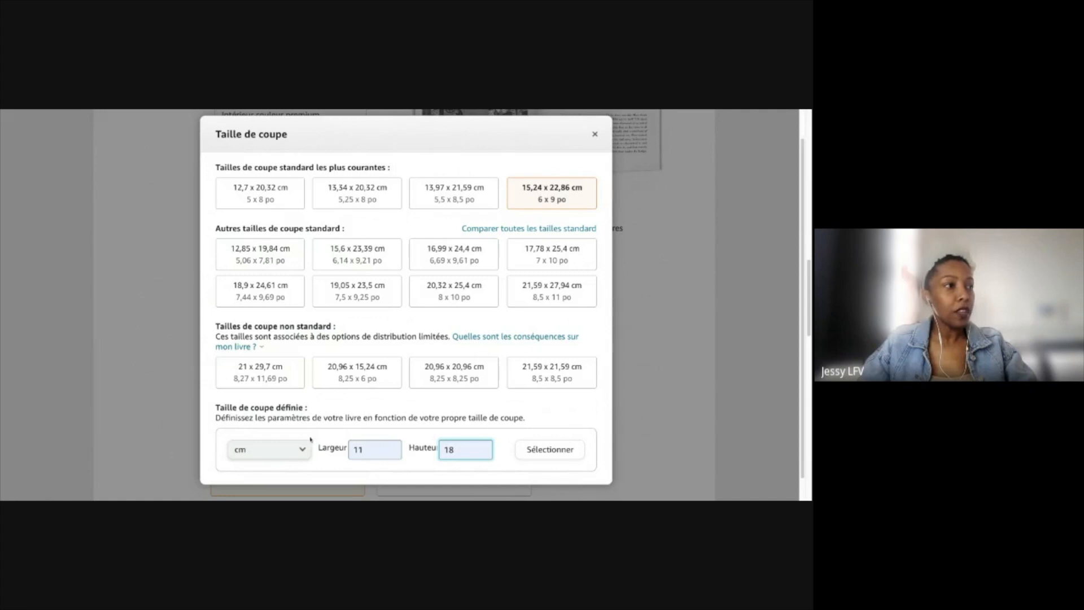
pyautogui.click(558, 455)
# - Choose the glossy (Brillant) finish for the paperback cover, leaving the interior without bleed
pyautogui.scroll(-3, 508, 424)
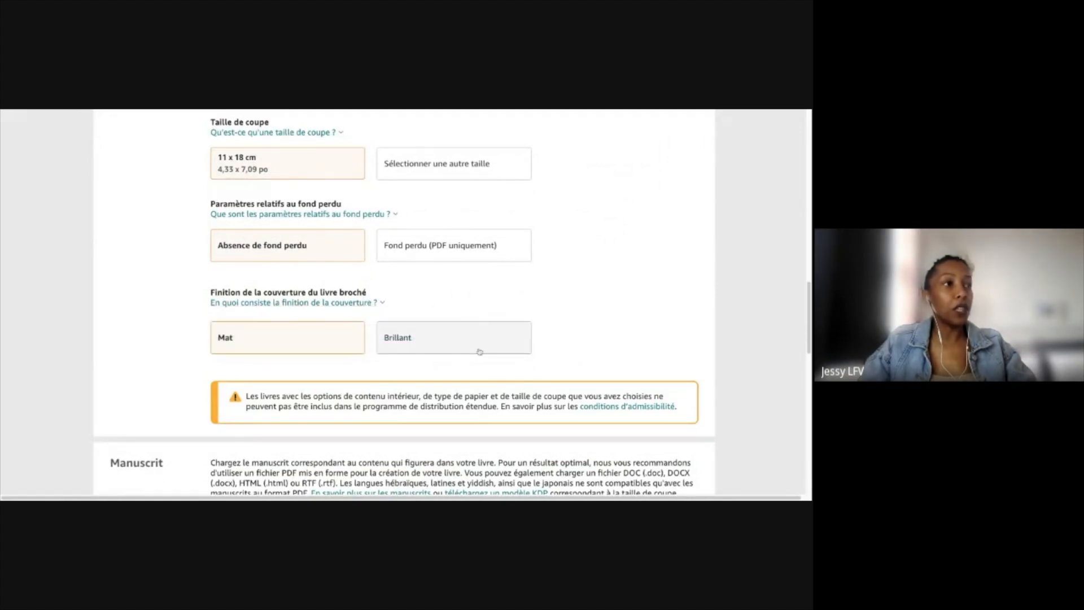
pyautogui.click(479, 349)
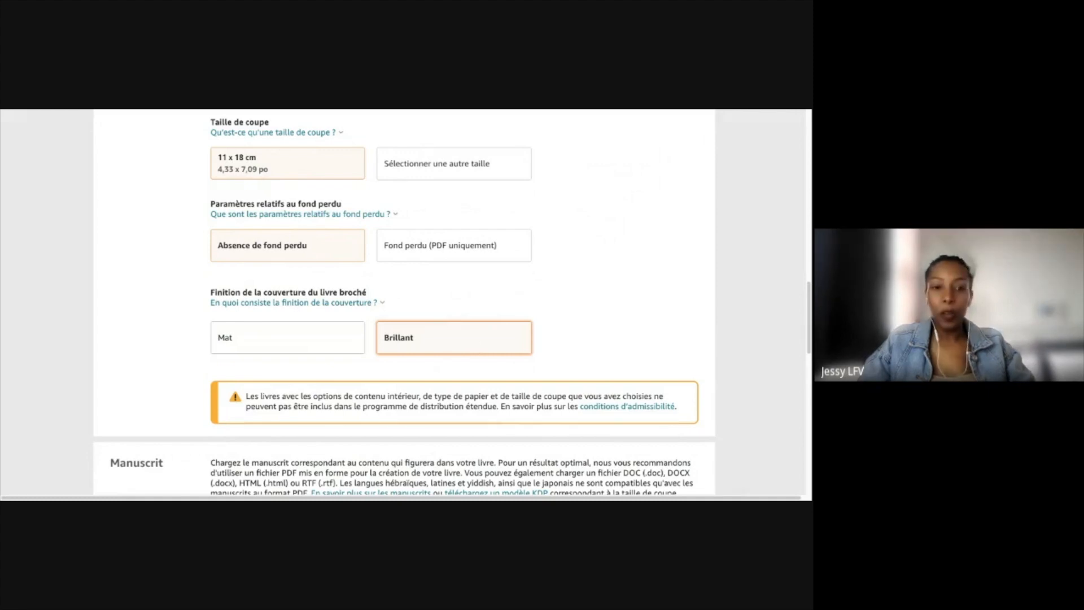
pyautogui.scroll(-1, 452, 345)
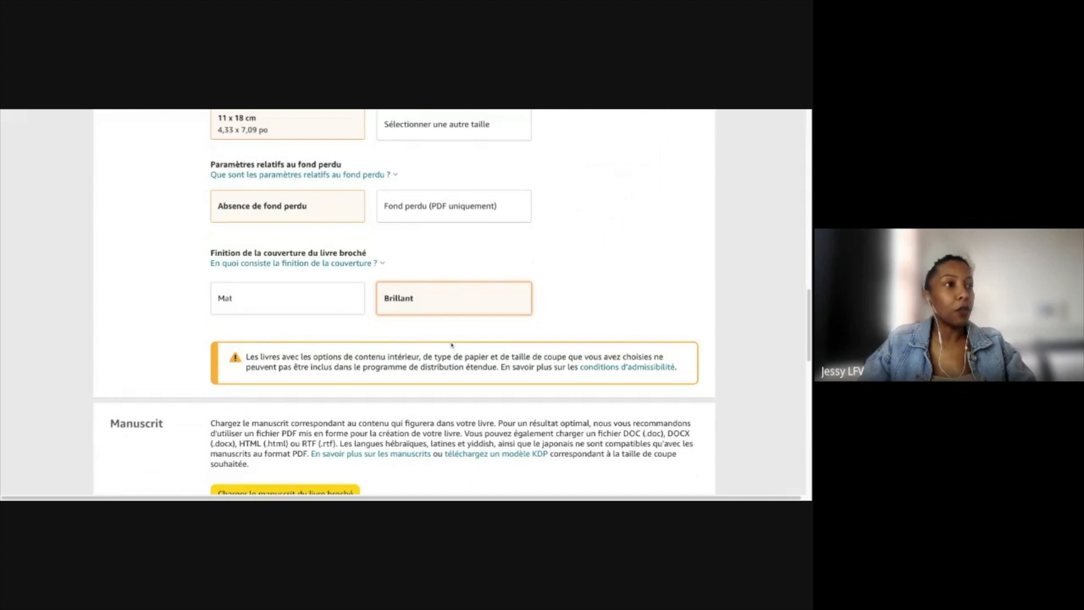
# - Upload the manuscript file "20230112 - Le petit livre de la confiance en soi - 110x180 (1).pdf" for the paperback
pyautogui.scroll(-5, 452, 345)
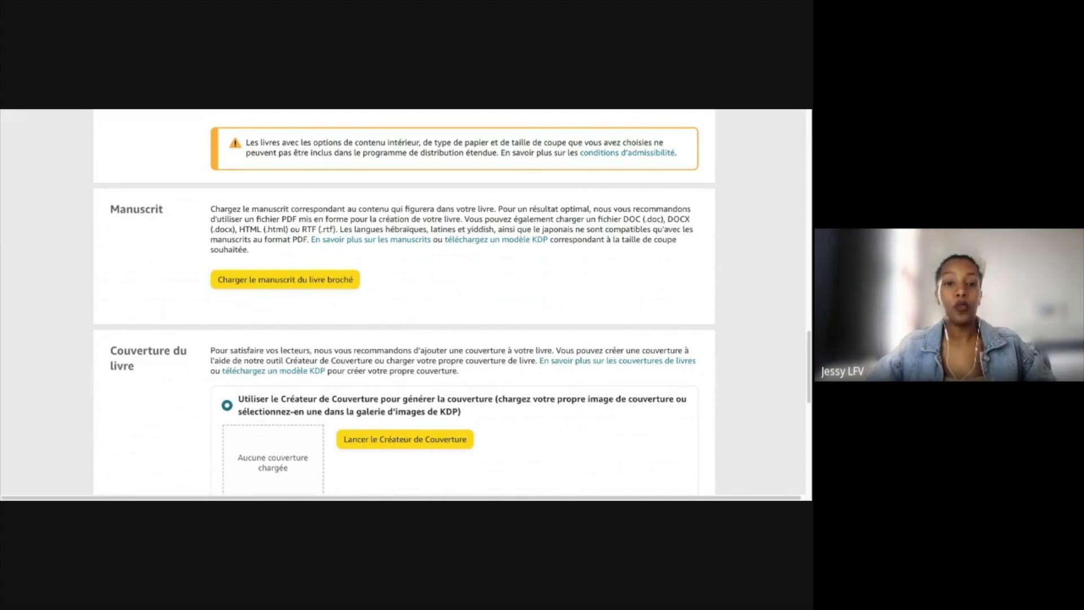
pyautogui.click(317, 283)
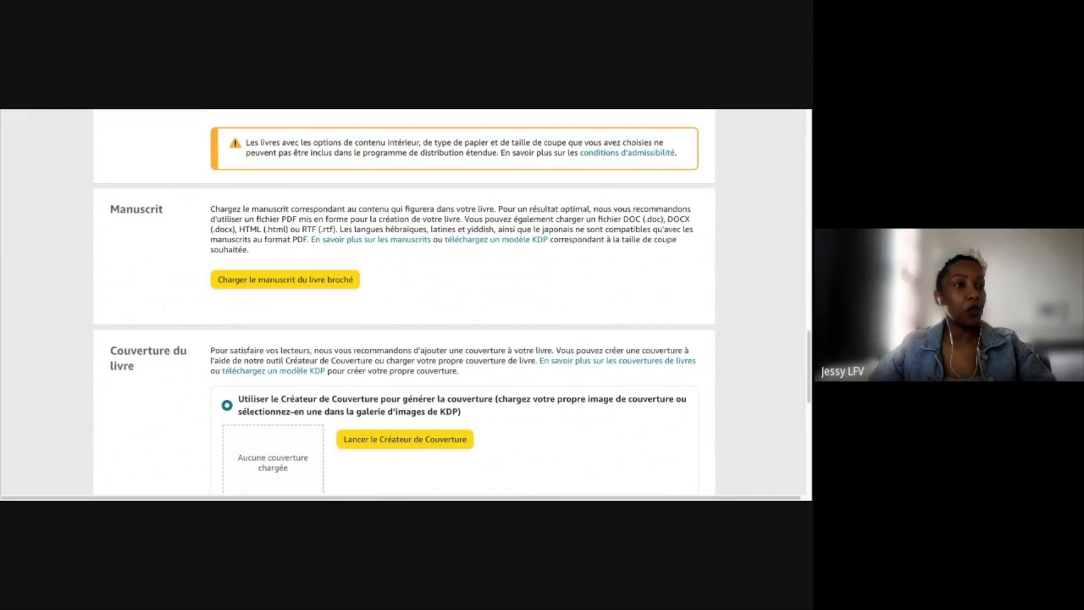
pyautogui.click(644, 369)
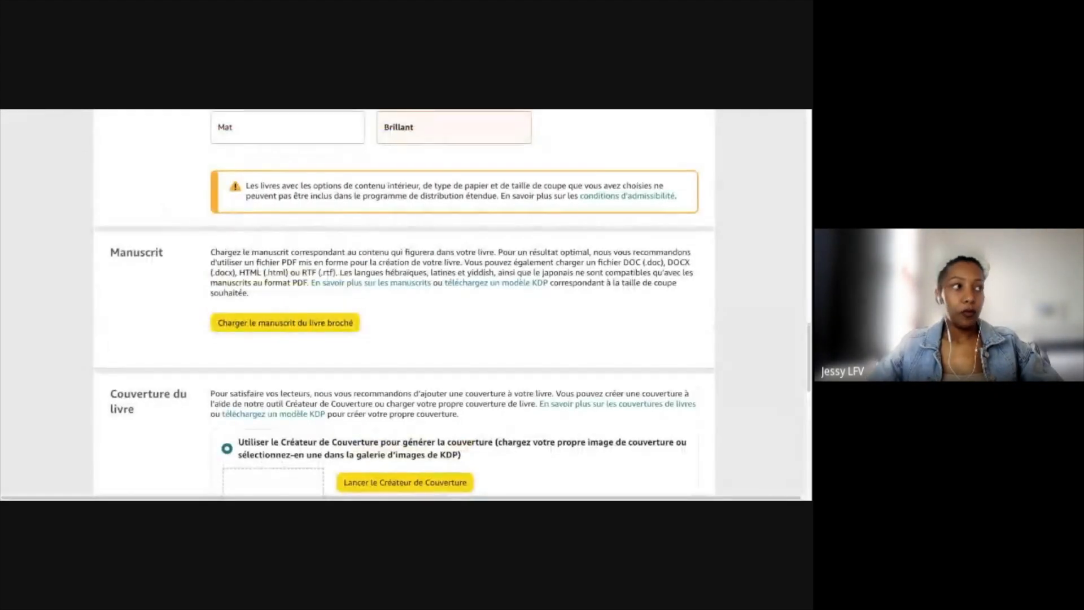
pyautogui.scroll(-3, 529, 376)
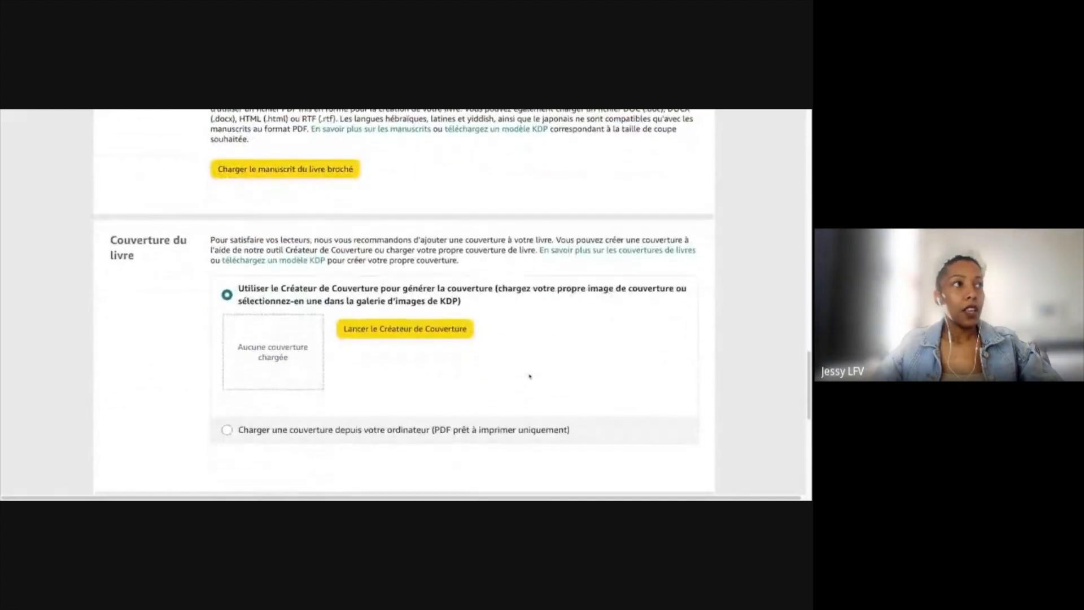
pyautogui.scroll(2, 446, 243)
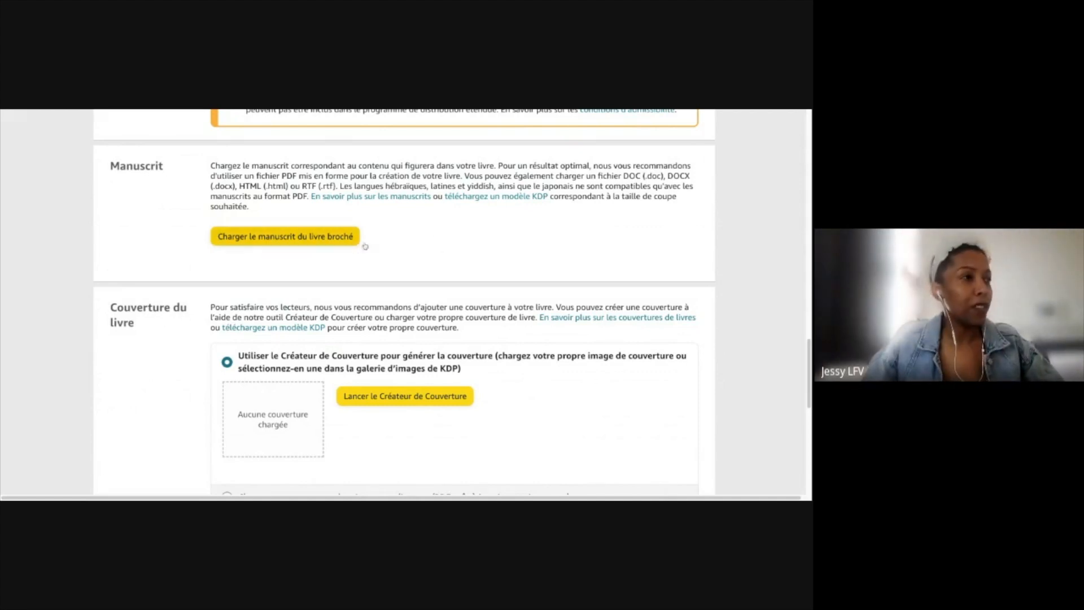
pyautogui.scroll(-3, 381, 299)
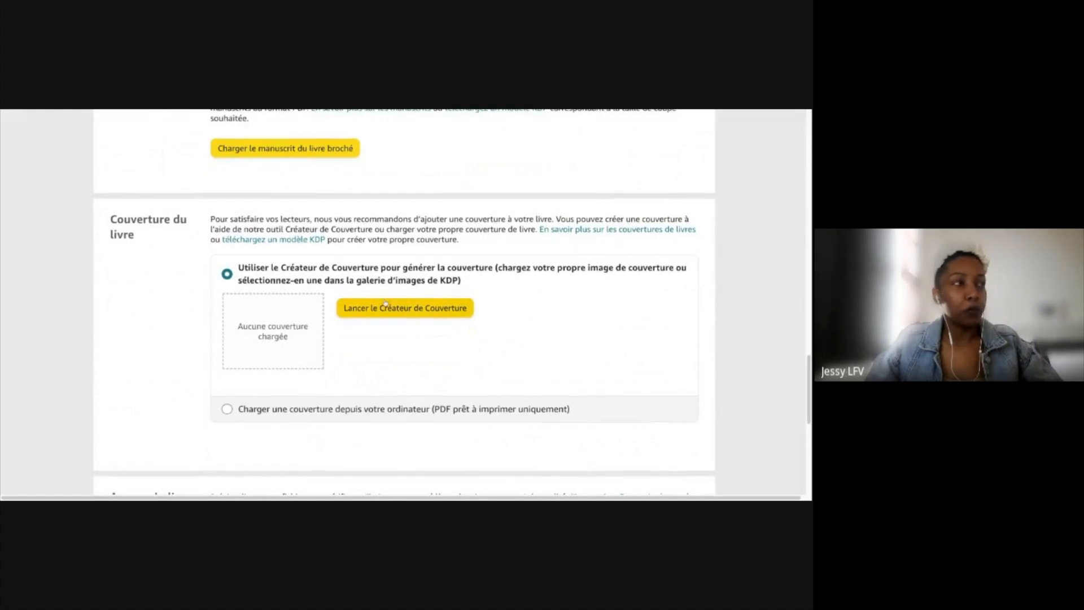
pyautogui.scroll(2, 385, 303)
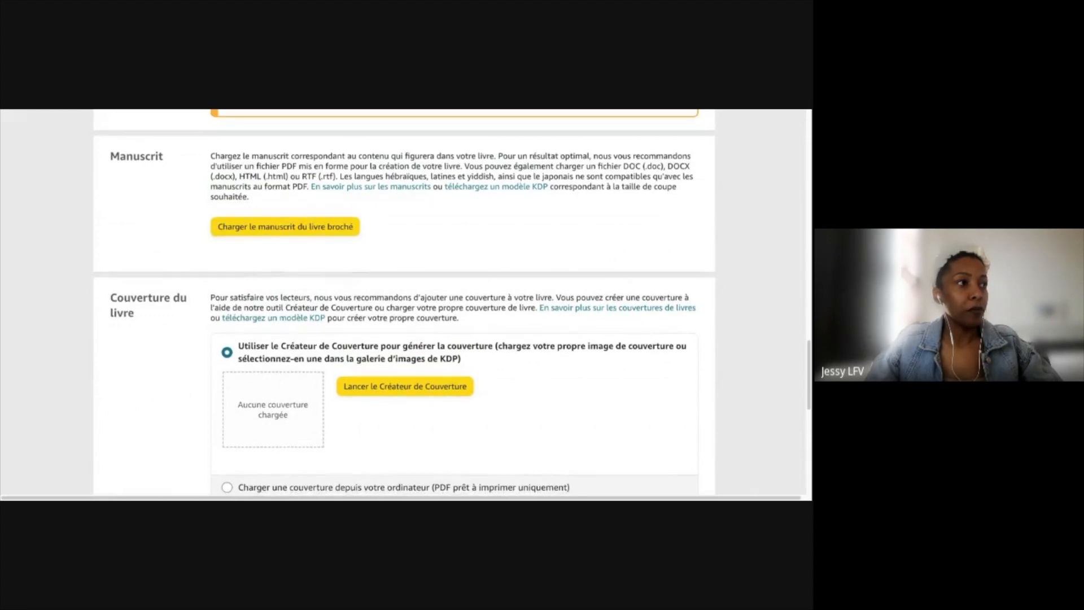
pyautogui.scroll(-1, 452, 301)
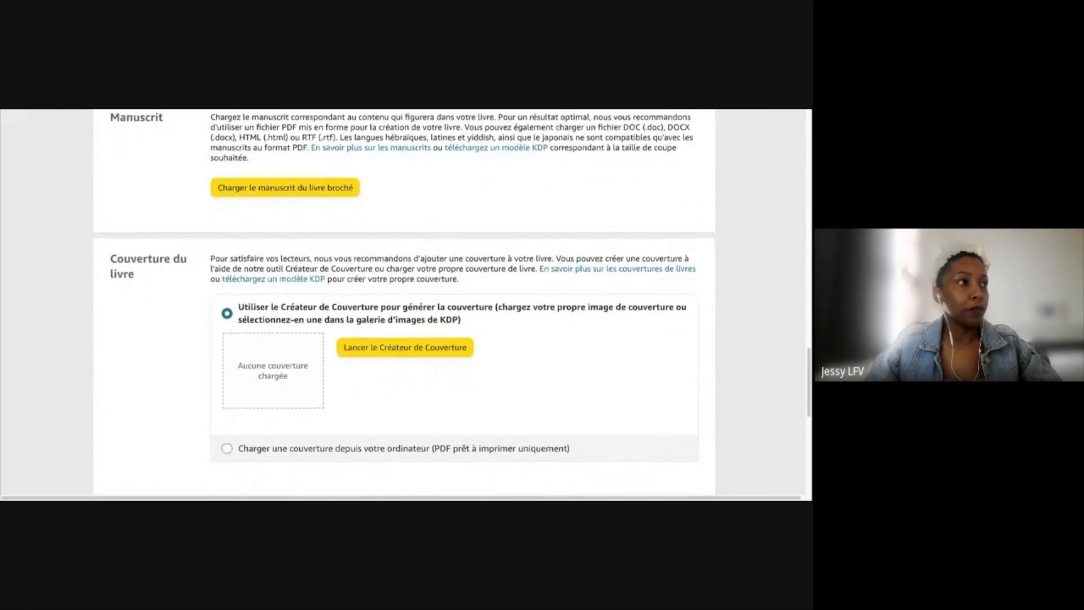
pyautogui.scroll(-1, 404, 302)
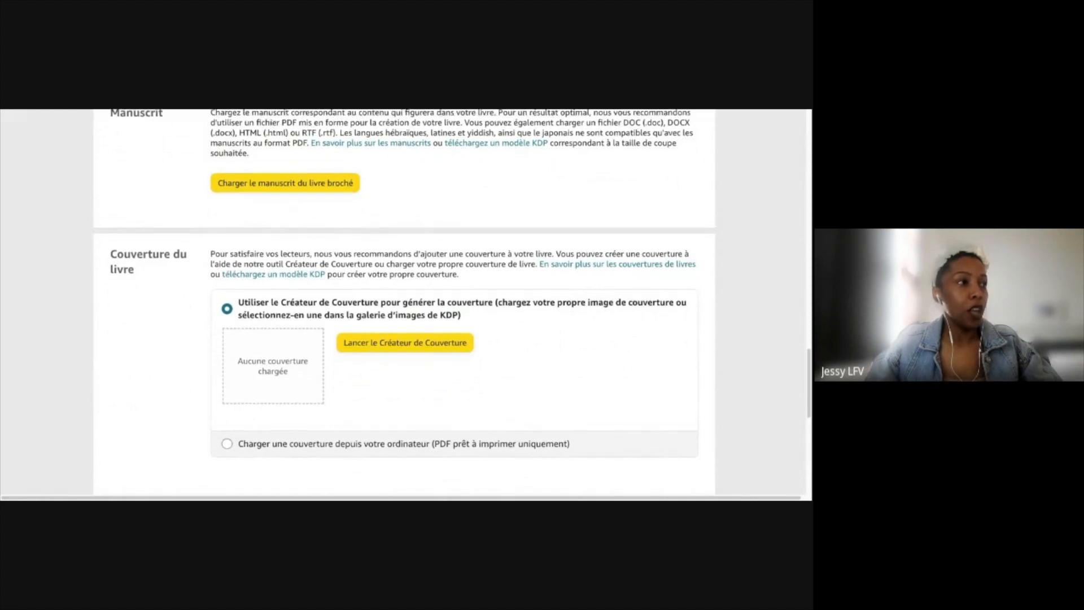
pyautogui.scroll(1, 287, 226)
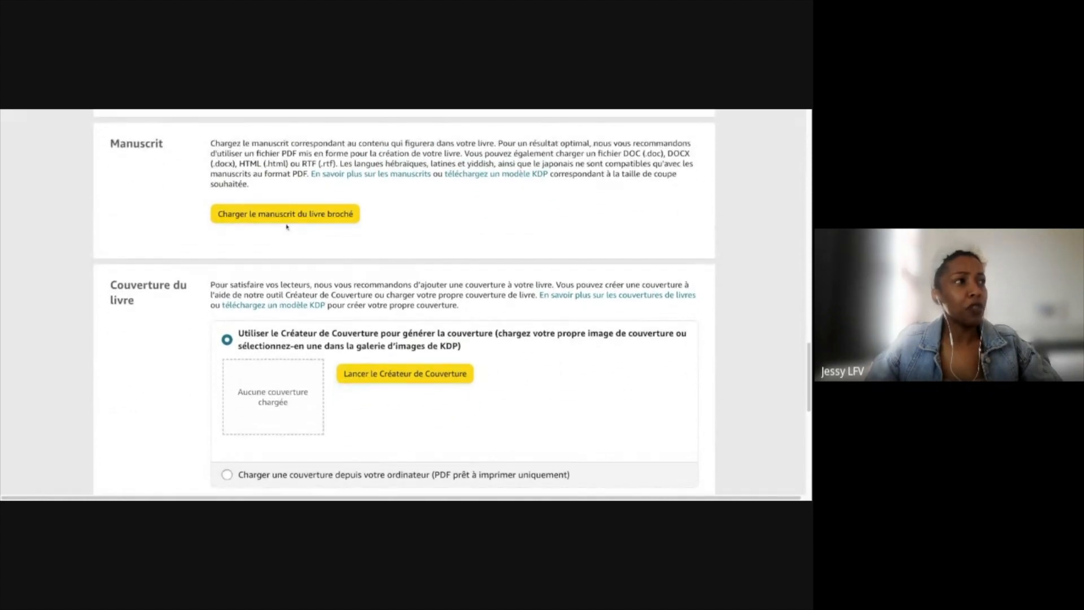
pyautogui.scroll(1, 299, 243)
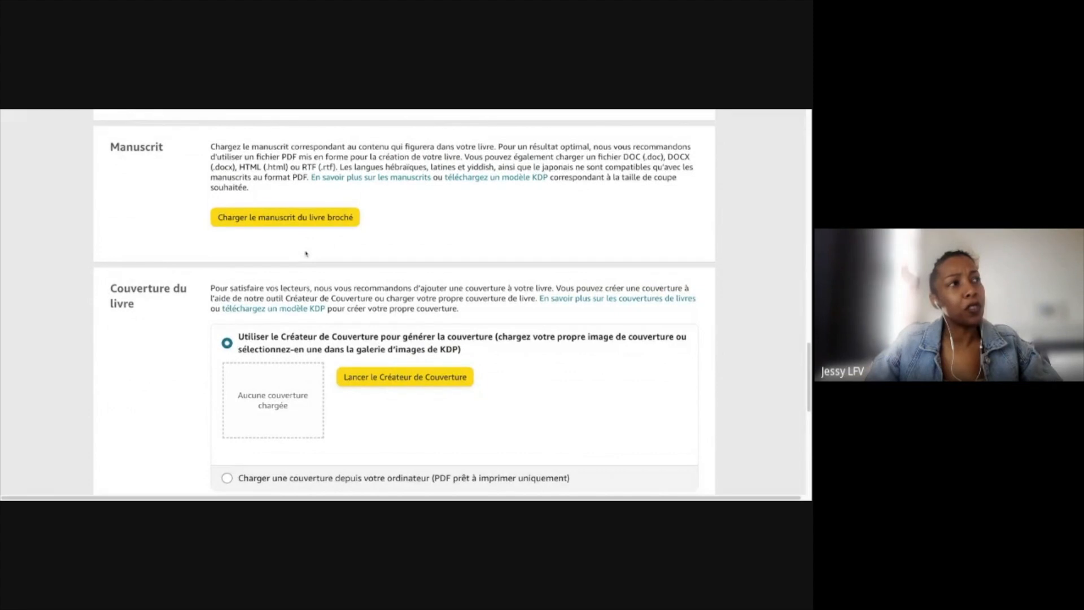
pyautogui.scroll(-3, 305, 249)
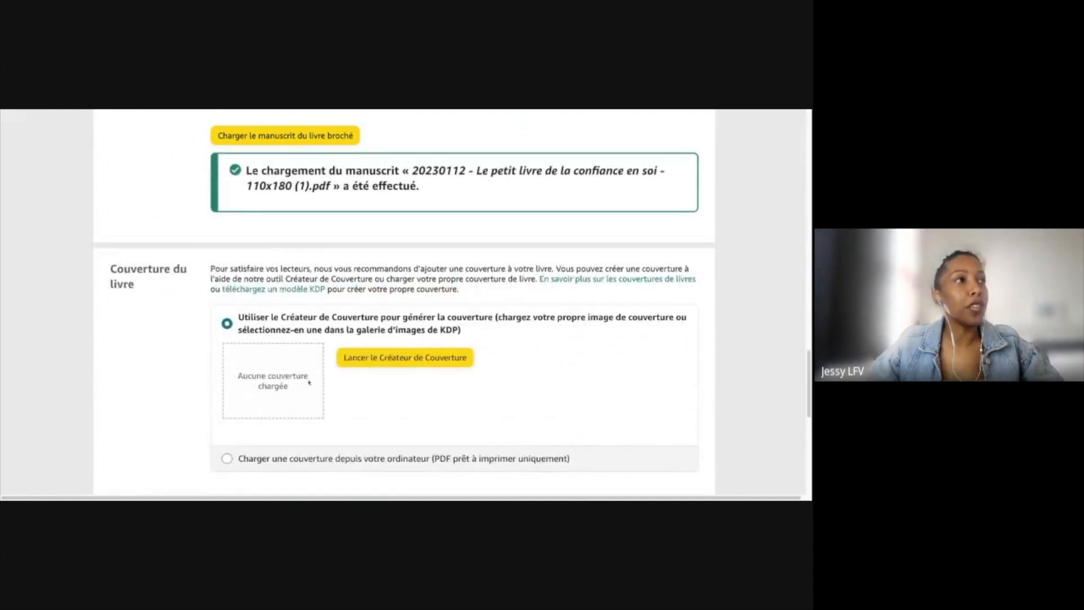
pyautogui.scroll(1, 363, 223)
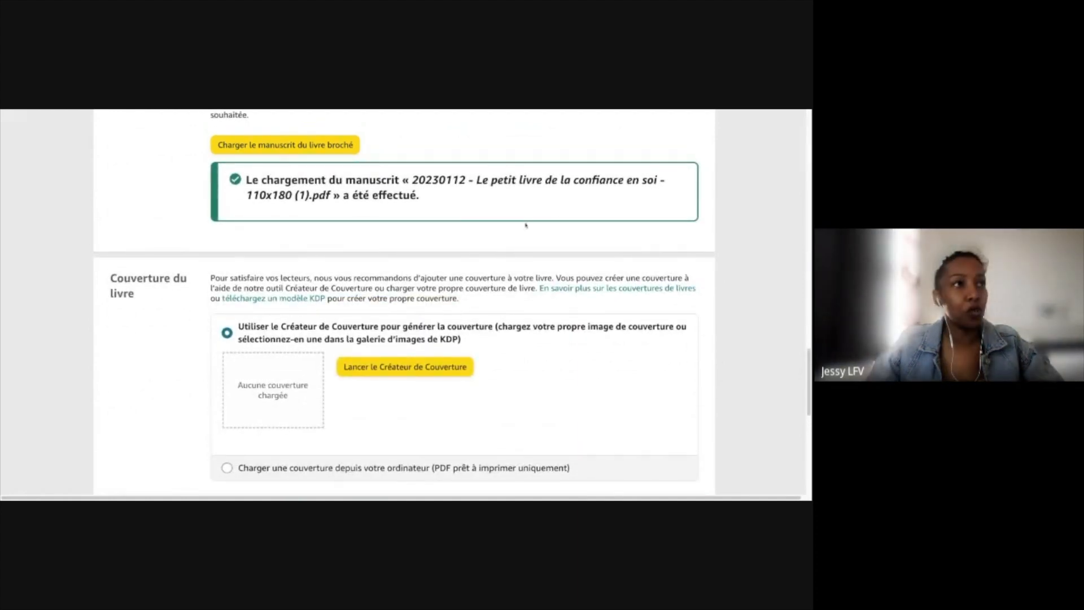
# - Launch the Cover Creator, skip the image selection to view a sample cover layout, and exit without saving
pyautogui.scroll(-1, 365, 367)
pyautogui.scroll(-3, 364, 358)
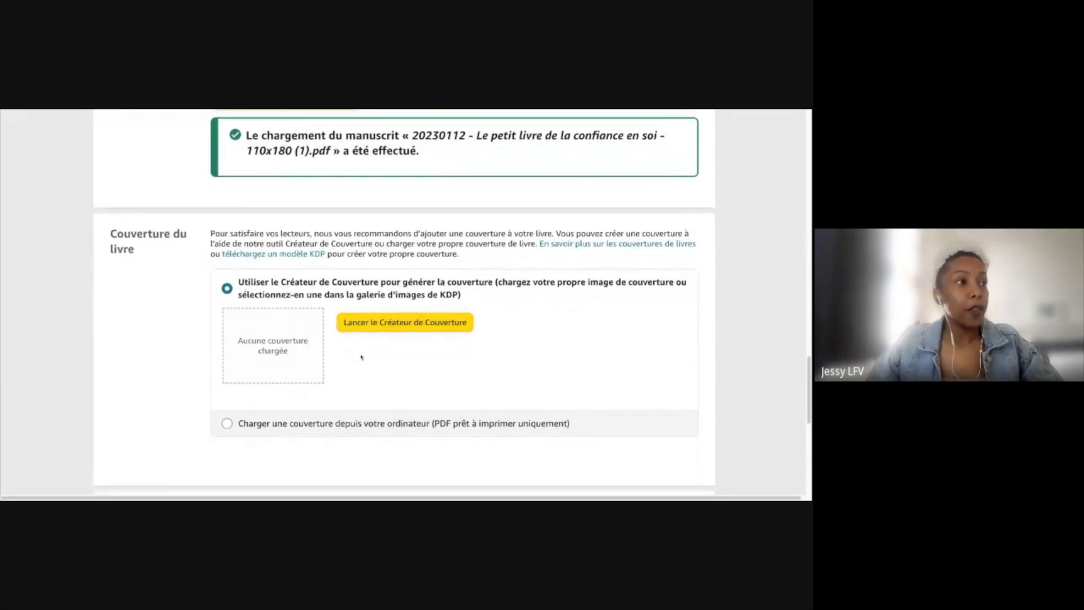
pyautogui.click(402, 321)
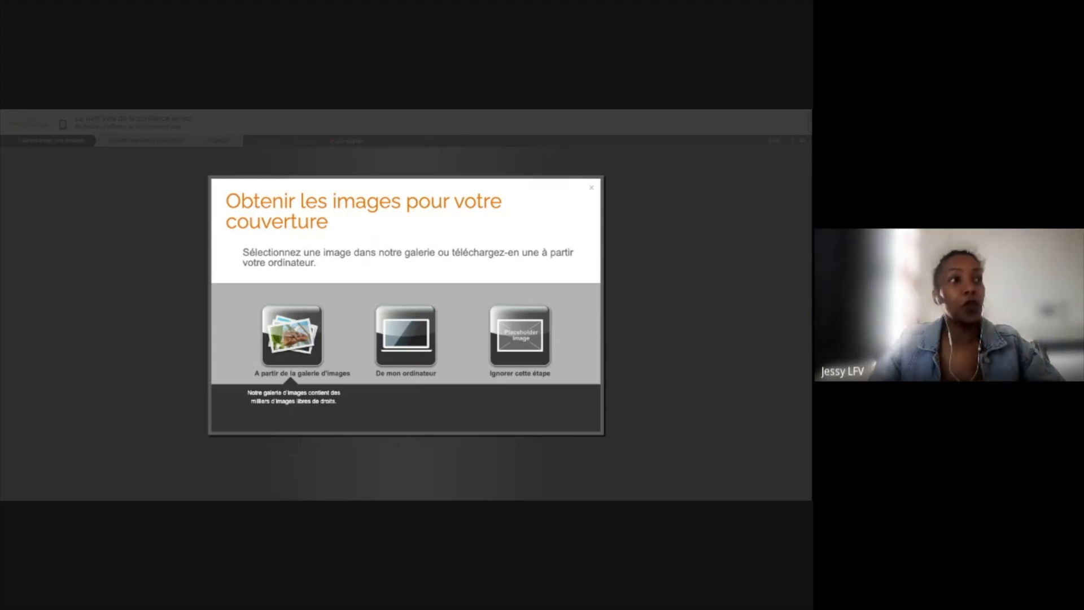
pyautogui.click(520, 336)
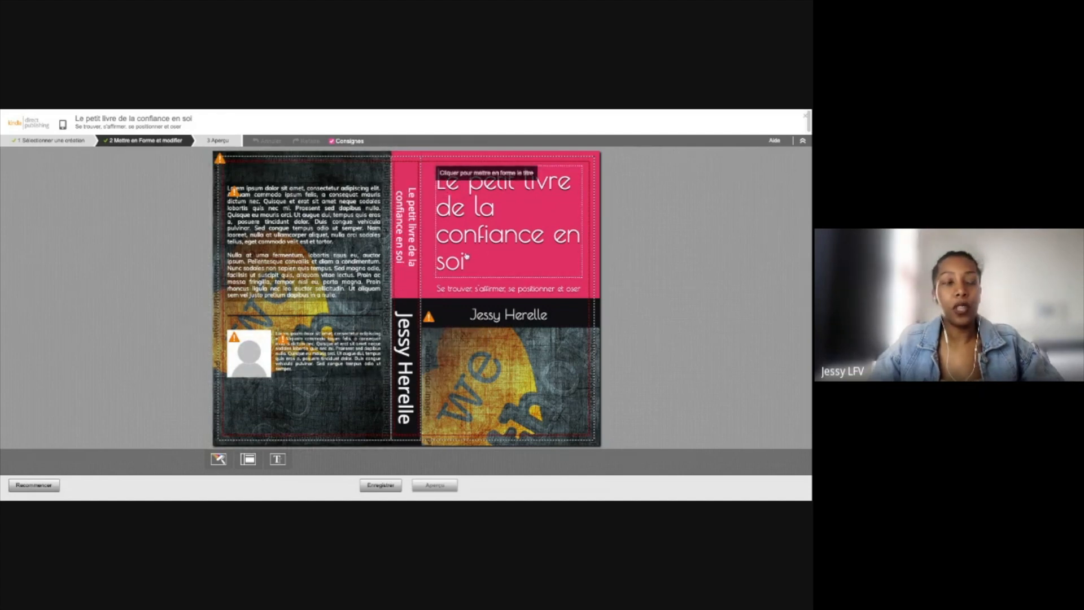
pyautogui.click(806, 118)
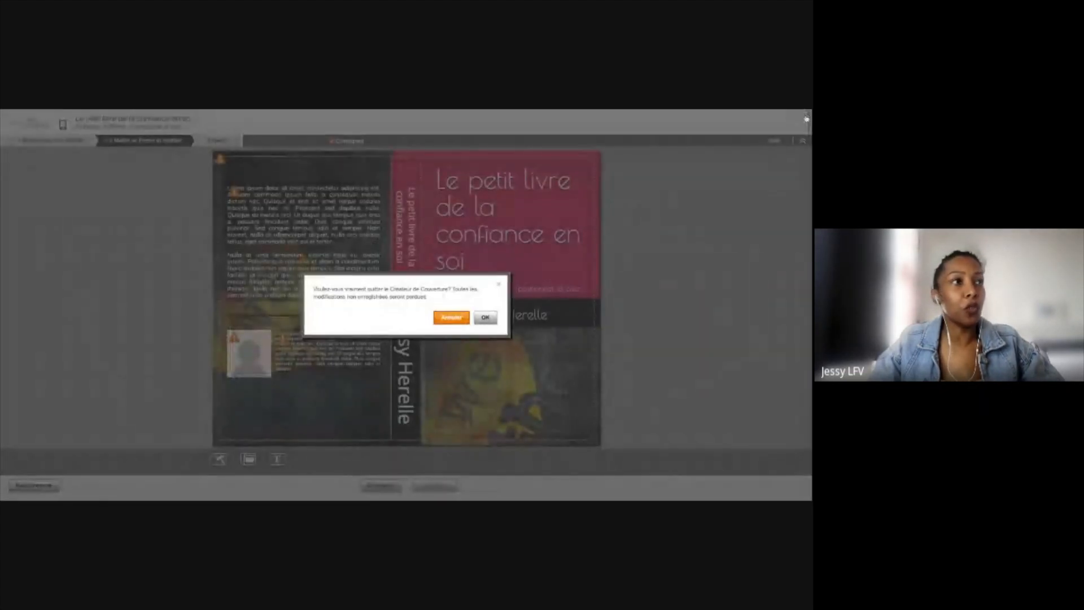
pyautogui.click(493, 317)
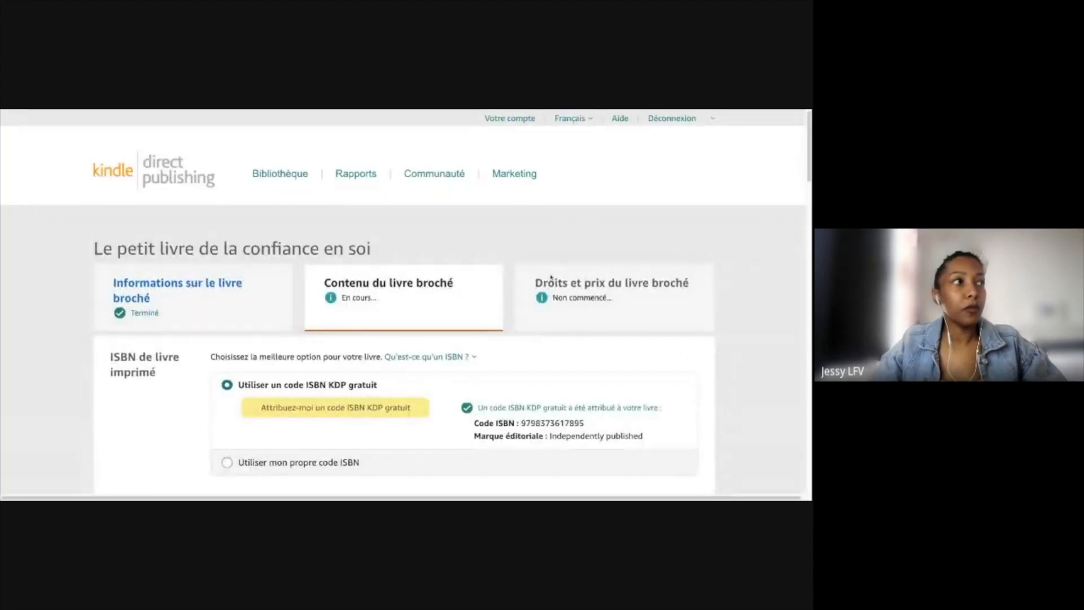
# - Switch the book cover to a print-ready PDF from the computer and upload the cover file
pyautogui.scroll(-5, 553, 282)
pyautogui.scroll(-15, 553, 286)
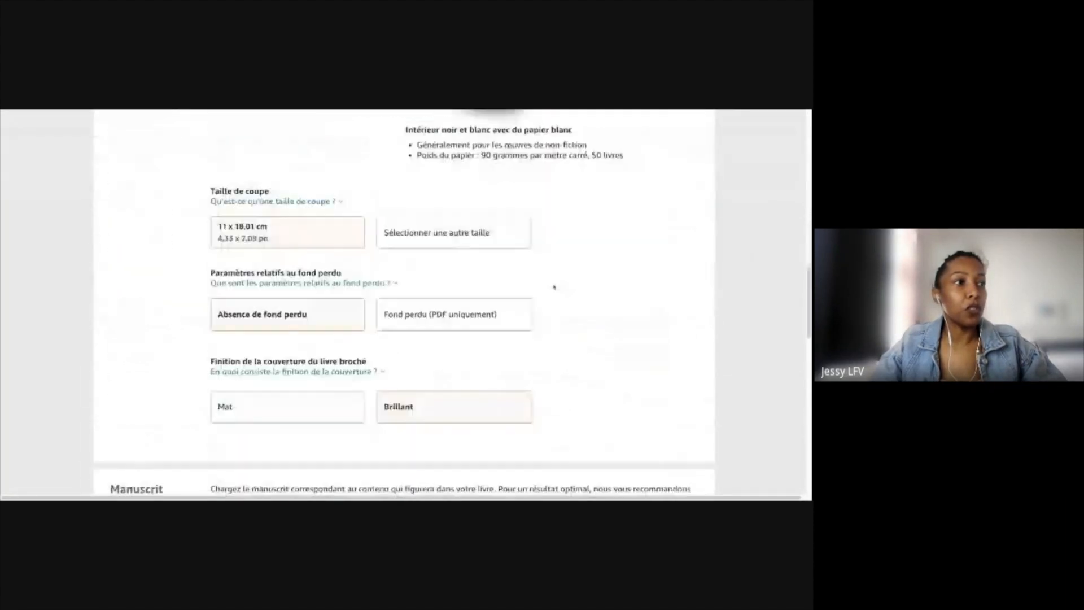
pyautogui.scroll(2, 554, 287)
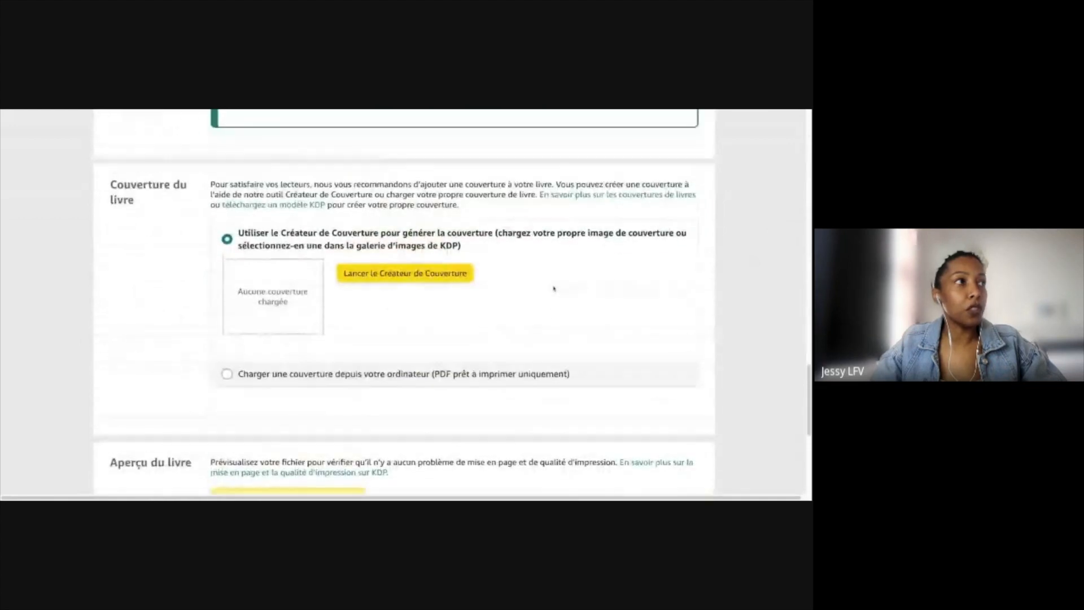
pyautogui.click(227, 365)
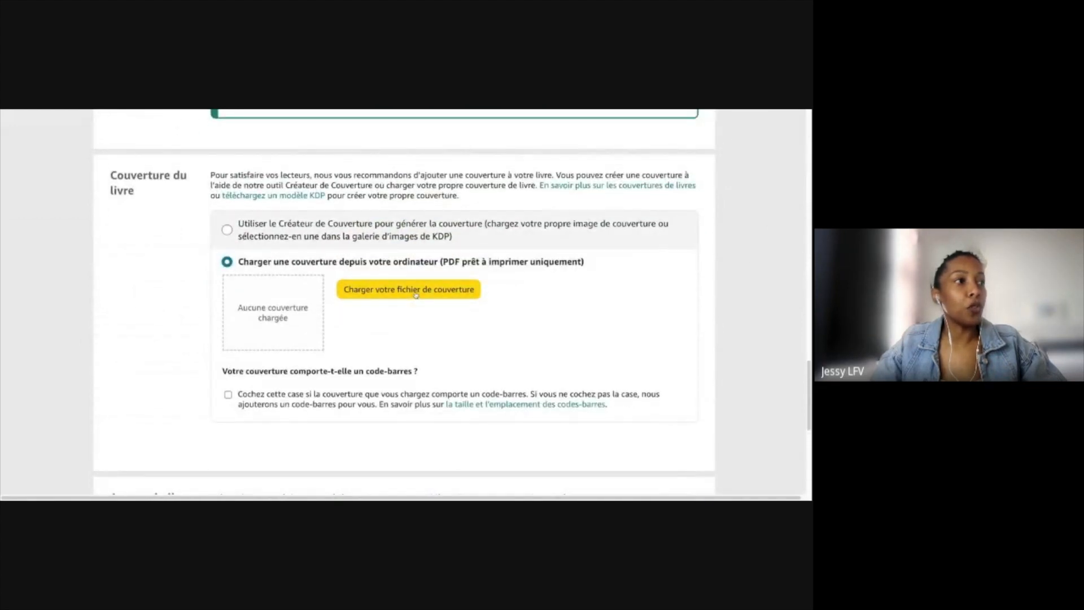
pyautogui.click(417, 295)
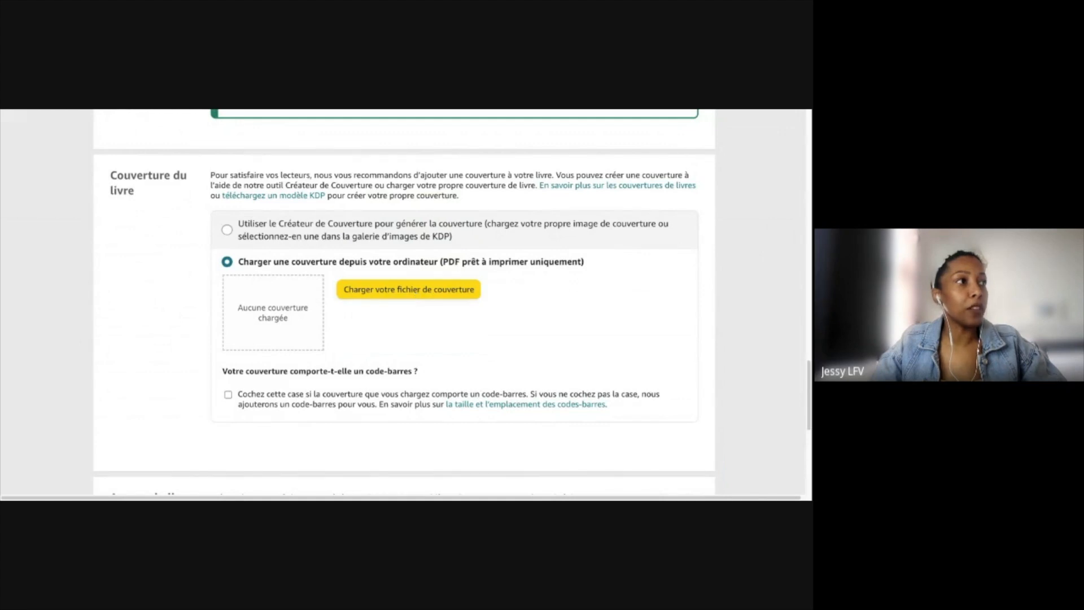
pyautogui.click(639, 357)
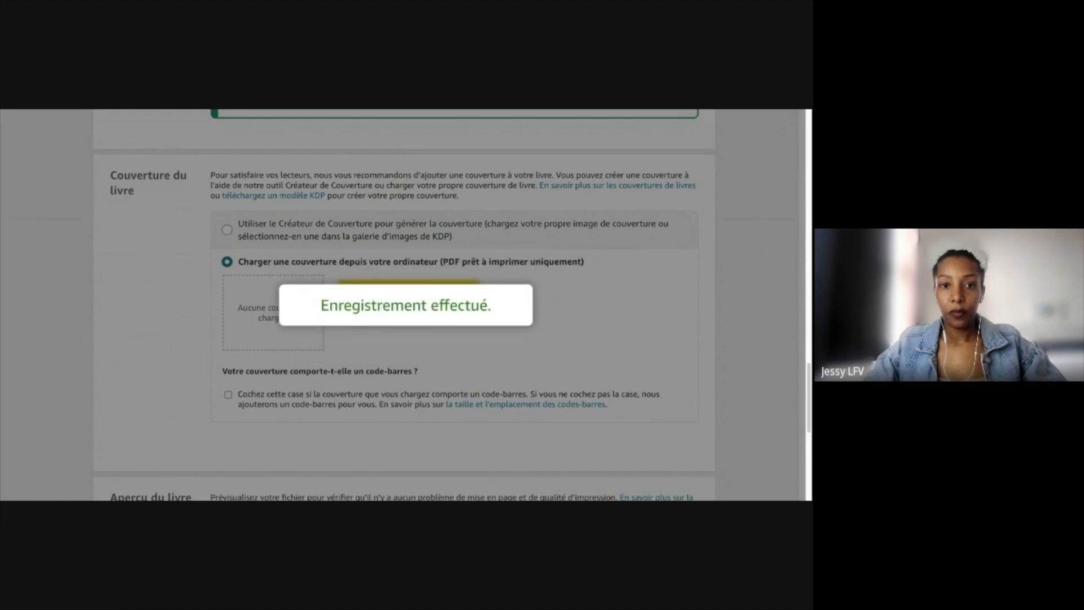
# - Launch the print preview of the book and examine the reported file errors
pyautogui.scroll(-2, 499, 351)
pyautogui.scroll(-3, 370, 332)
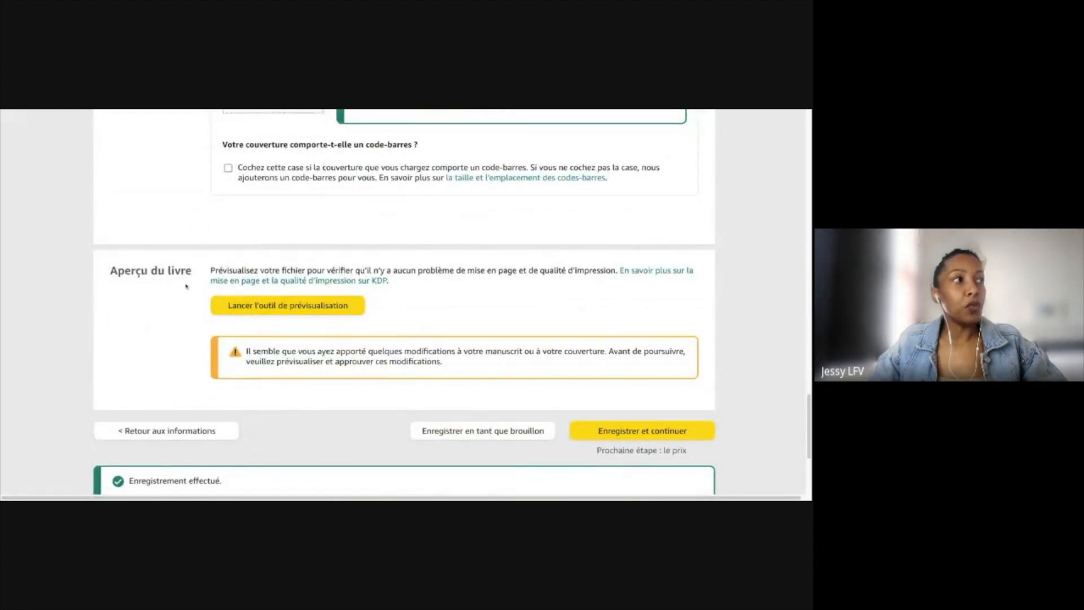
pyautogui.click(328, 311)
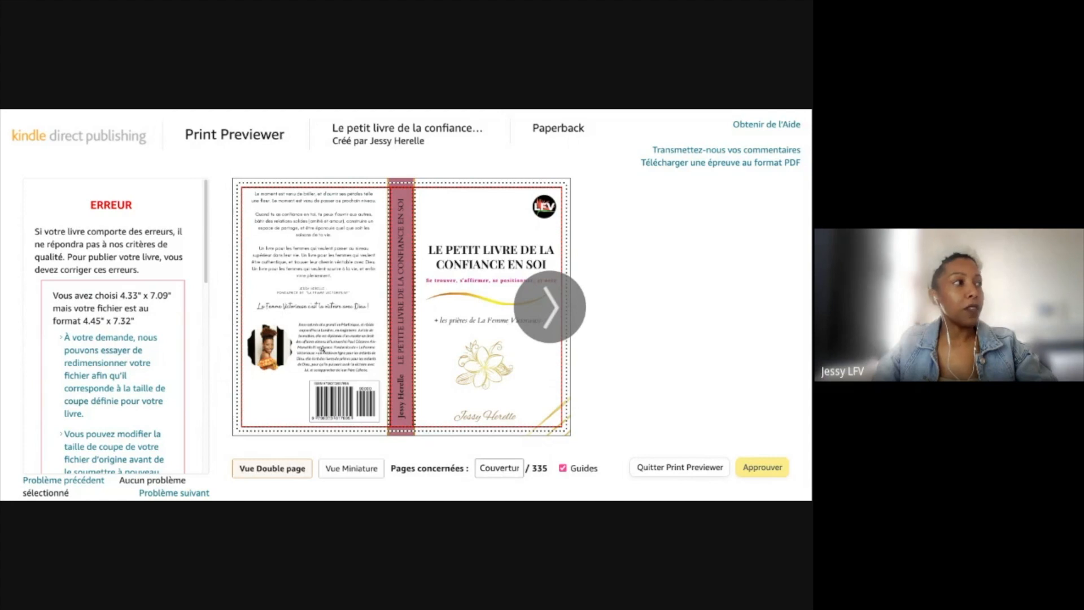
pyautogui.scroll(-1, 179, 348)
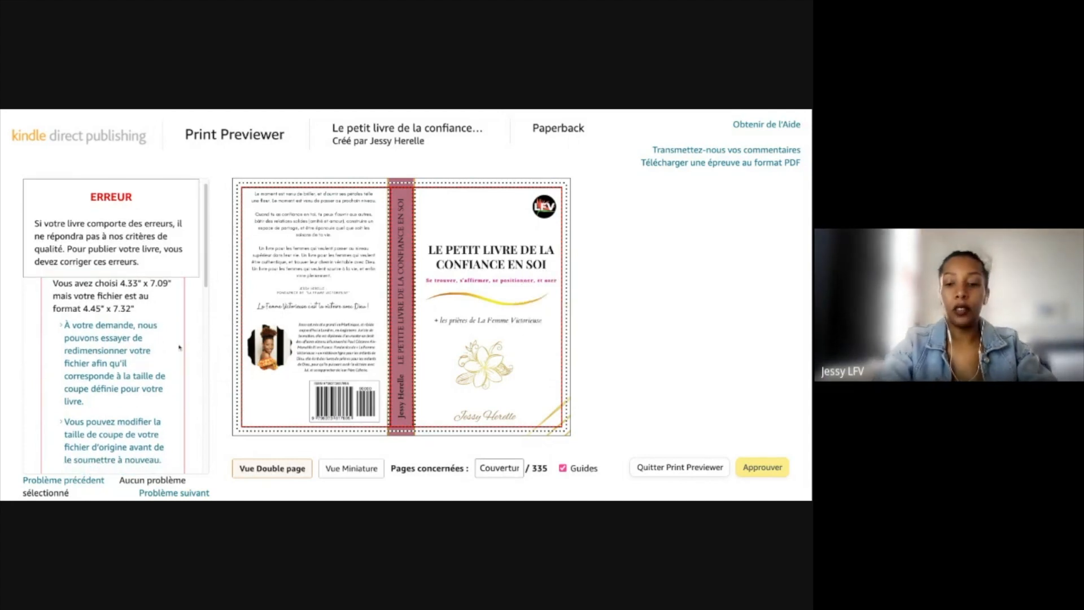
# - Examine the trim size and inner margin errors alongside the full cover in the print preview
pyautogui.press('super+minus')
pyautogui.press('super+minus')
pyautogui.press('super+minus')
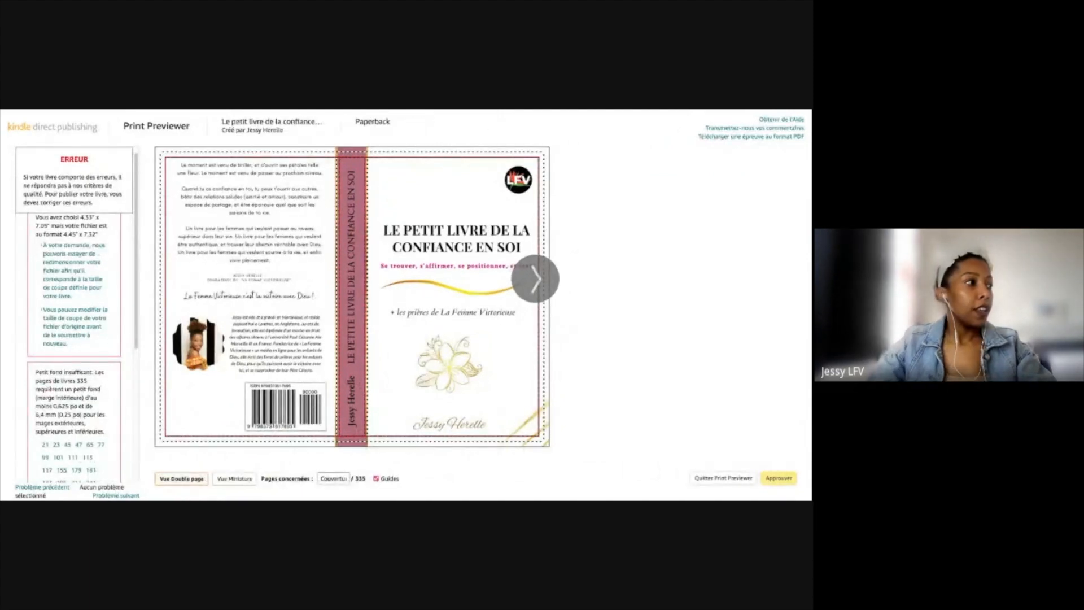
pyautogui.scroll(-1, 89, 378)
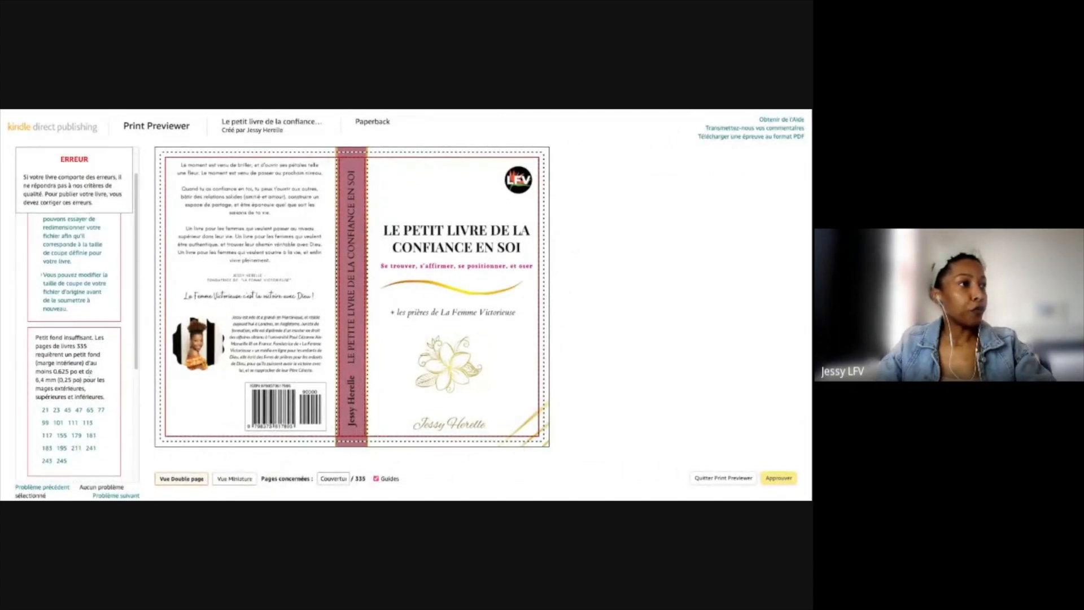
pyautogui.scroll(2, 89, 378)
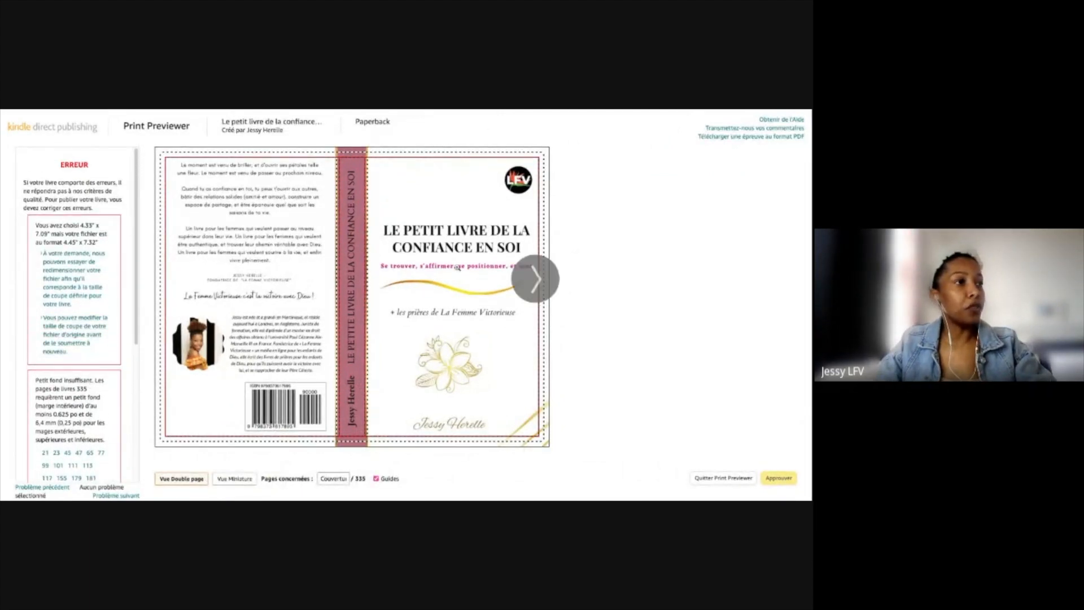
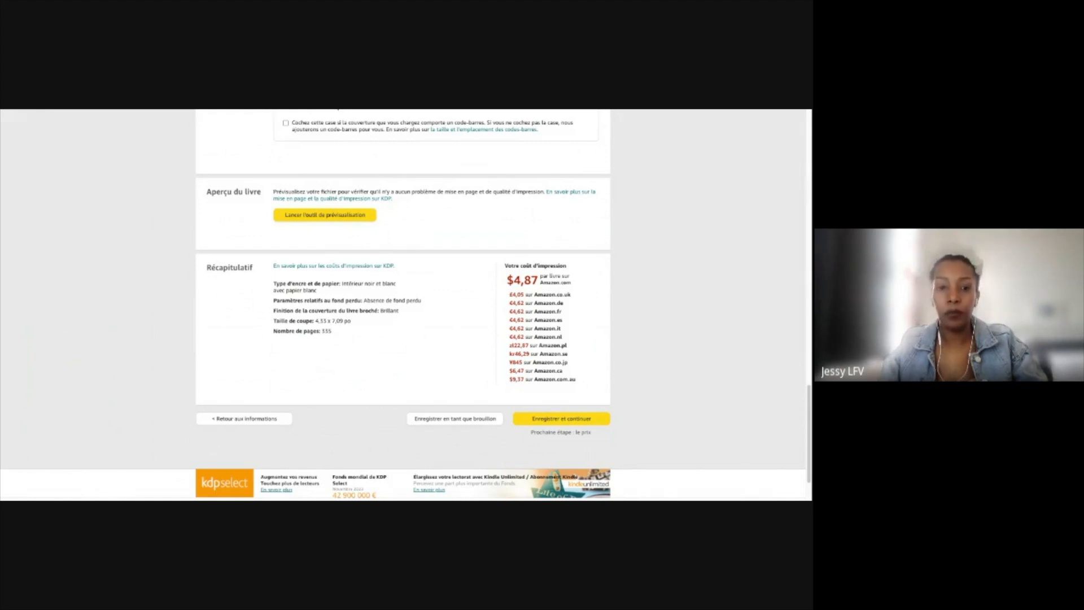
# - Save the paperback content, continue to the rights and pricing page, and set the primary marketplace to Amazon.fr
pyautogui.click(587, 416)
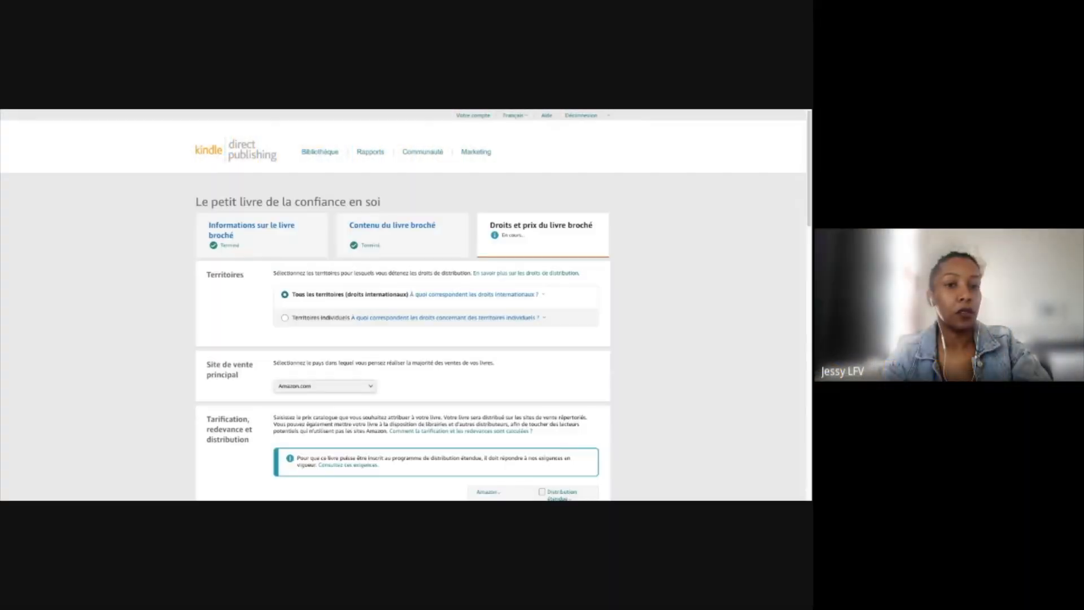
pyautogui.hotkey('ctrl', '+')
pyautogui.hotkey('ctrl', '+')
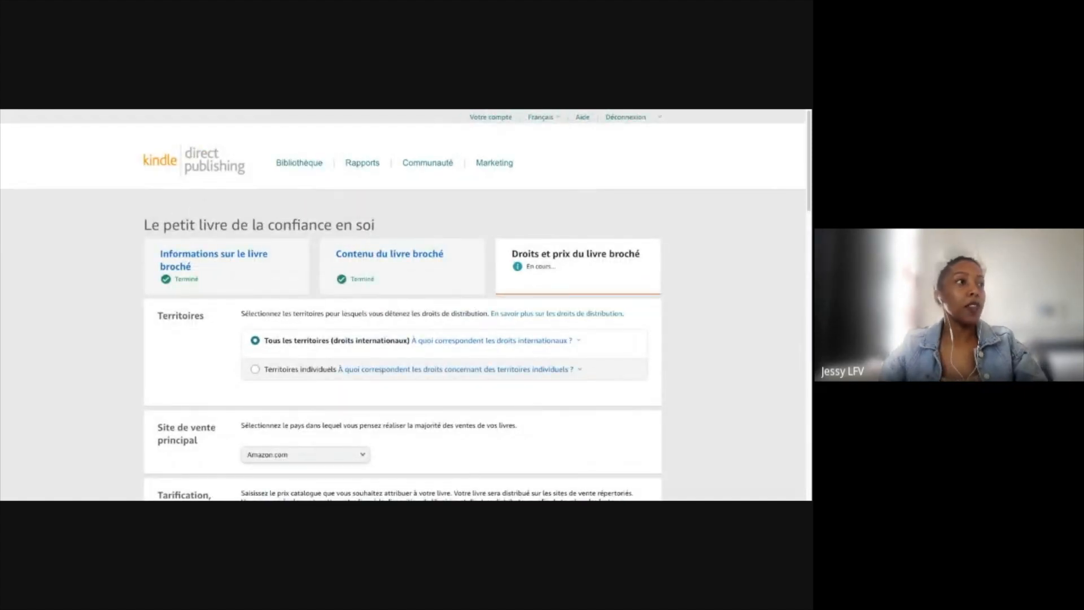
pyautogui.hotkey('ctrl', '+')
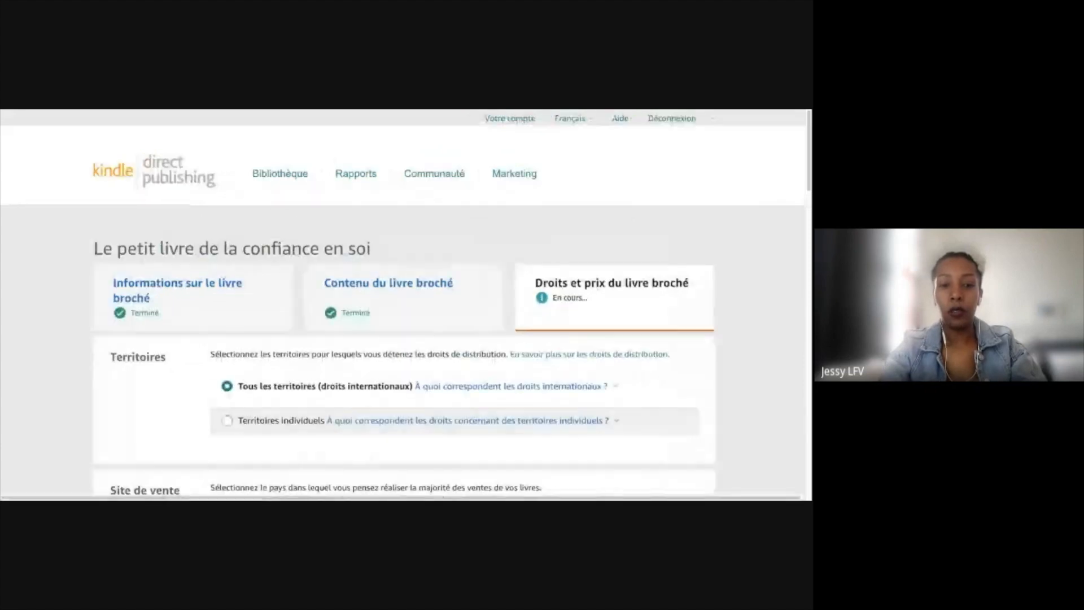
pyautogui.scroll(-4, 604, 423)
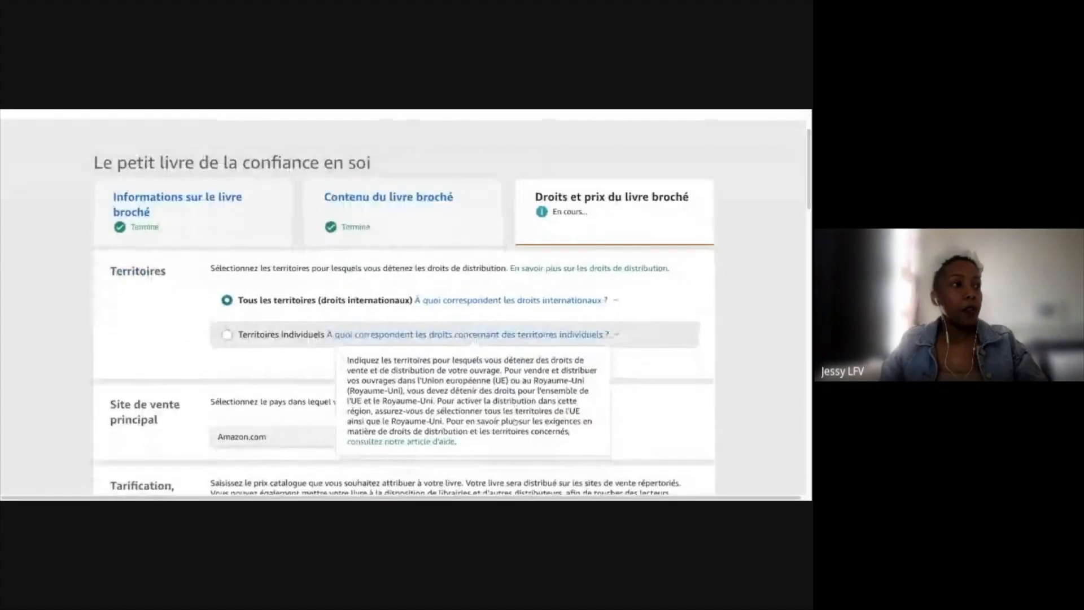
pyautogui.scroll(1, 194, 279)
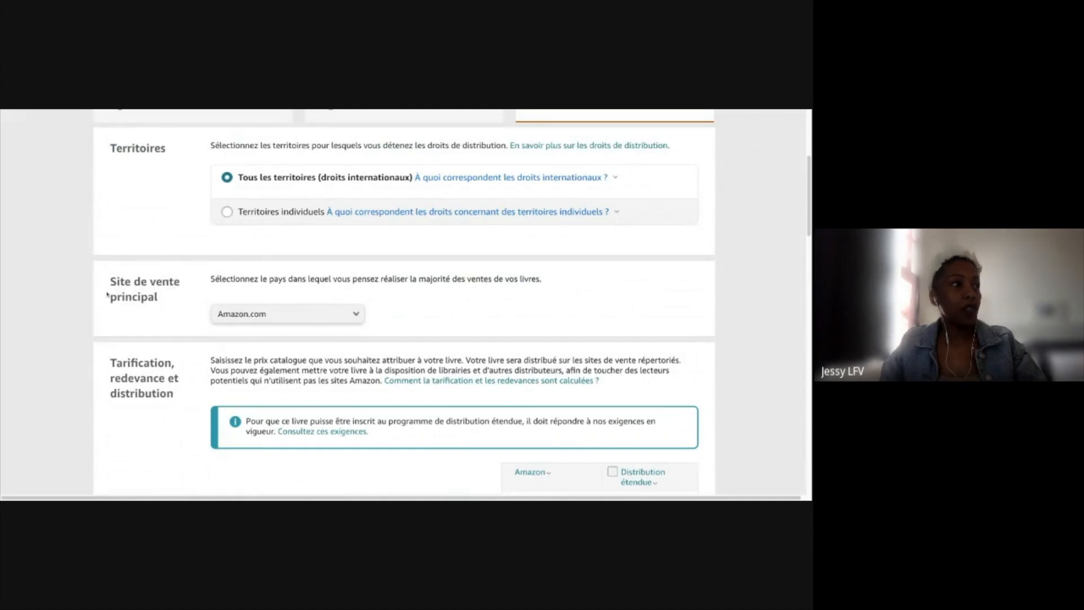
pyautogui.click(279, 315)
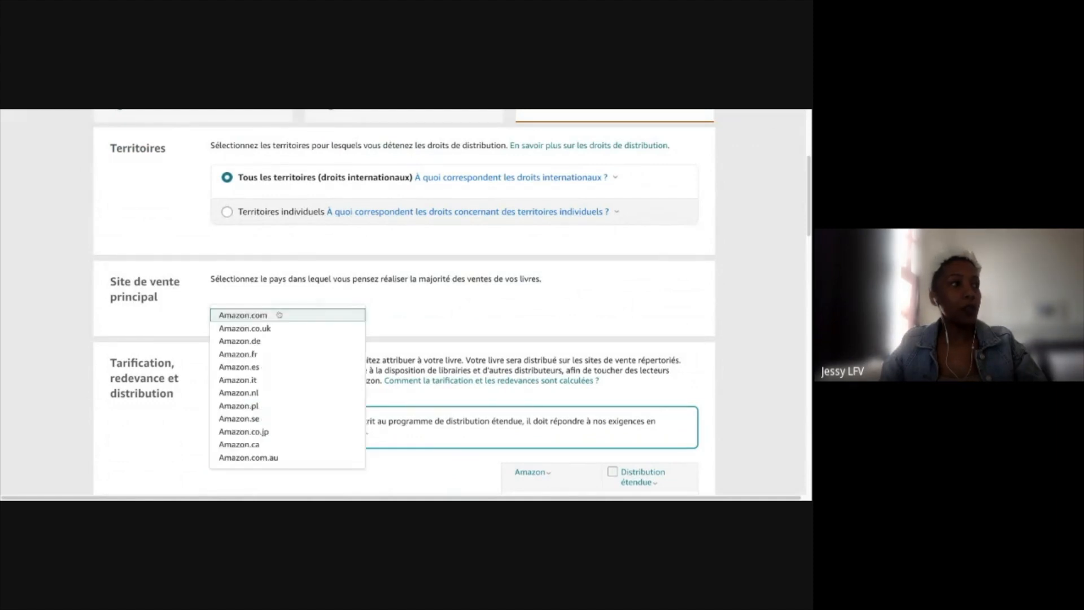
pyautogui.click(260, 354)
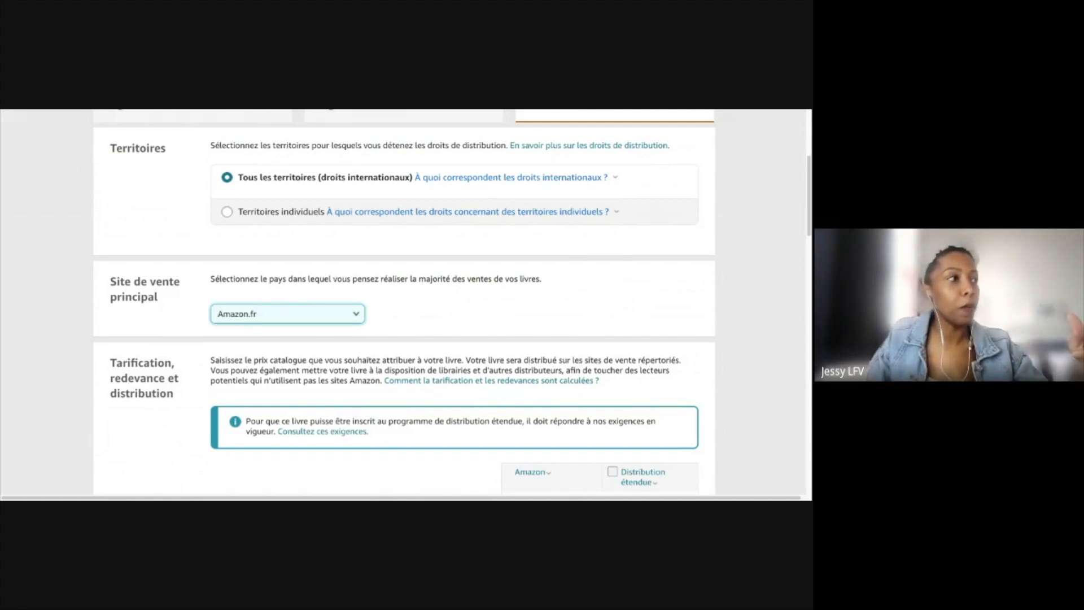
# - Set the Amazon.fr list price to 14,50 EUR, using a comma as the decimal separator
pyautogui.scroll(-4, 404, 302)
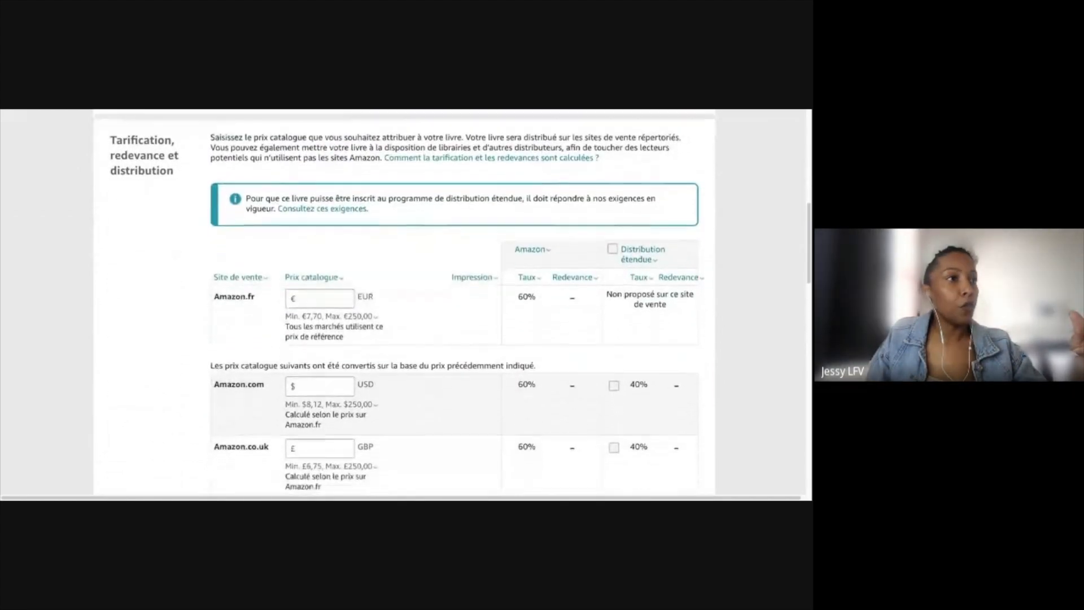
pyautogui.click(317, 296)
pyautogui.write('14.50')
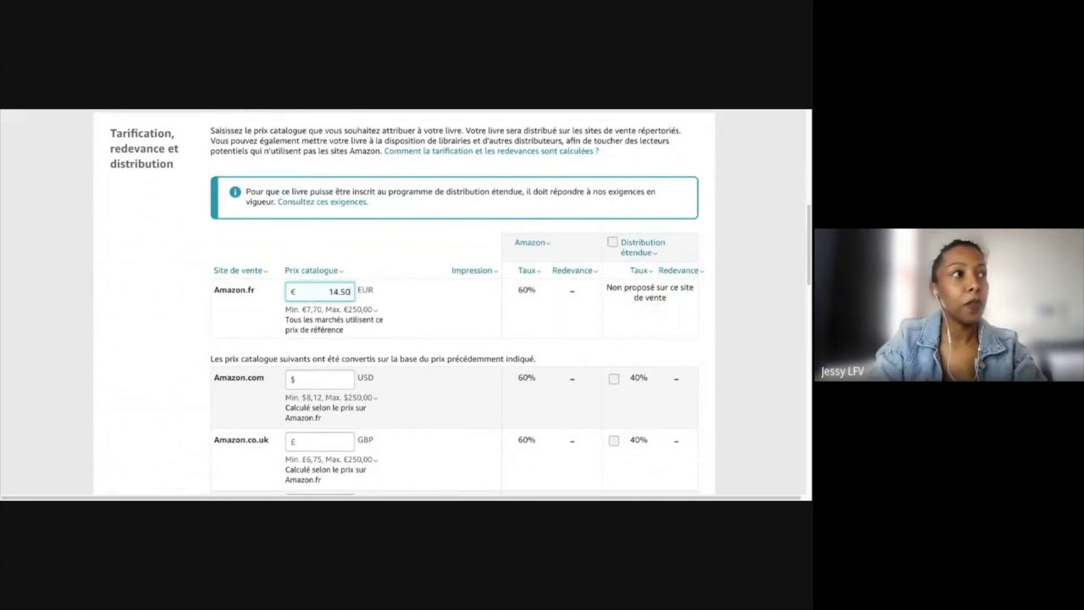
pyautogui.click(412, 257)
pyautogui.click(338, 292)
pyautogui.press('Delete')
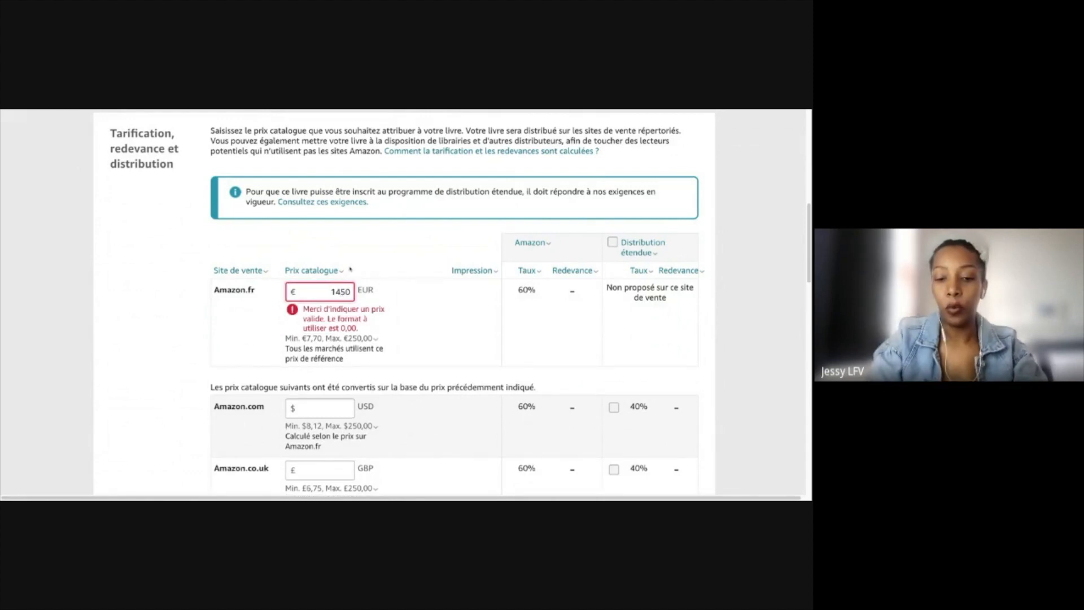
pyautogui.write(',')
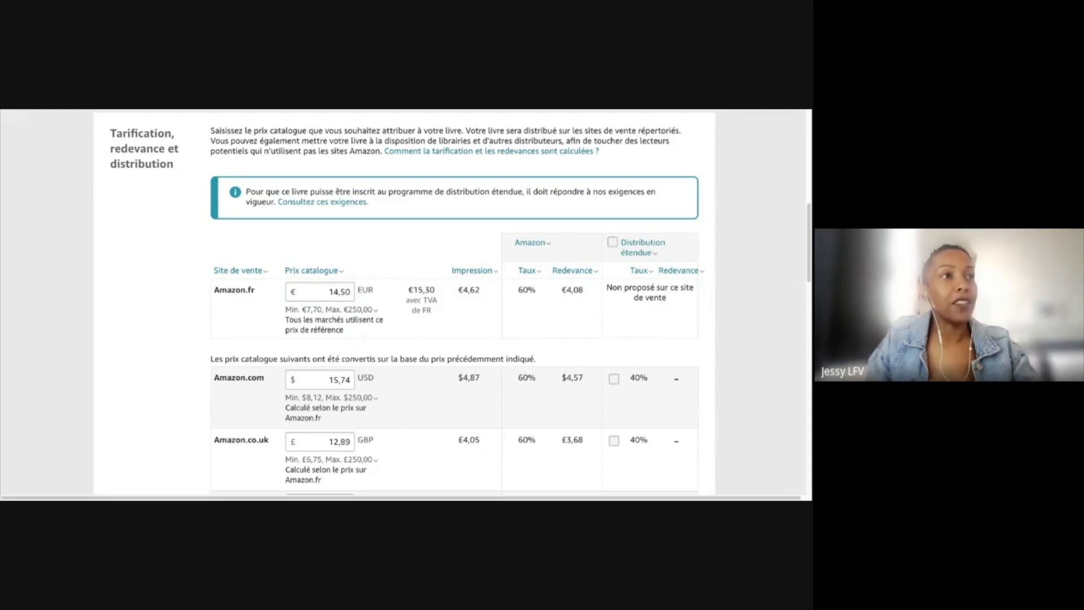
# - Review the converted prices, printing costs and royalties per marketplace, plus the terms, proof request and publishing options
pyautogui.scroll(-1, 406, 304)
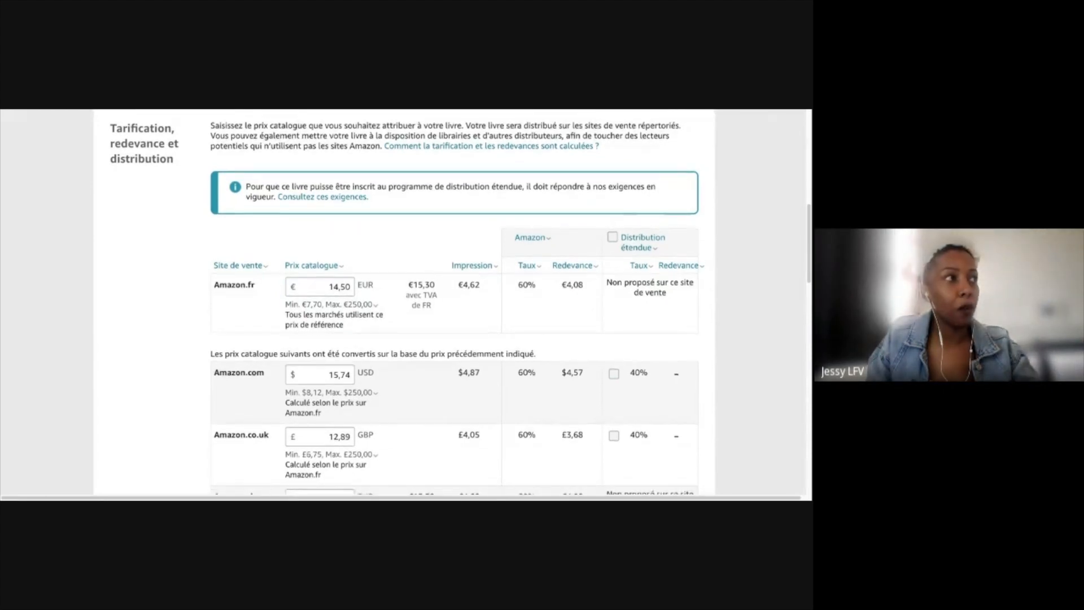
pyautogui.scroll(-3, 406, 304)
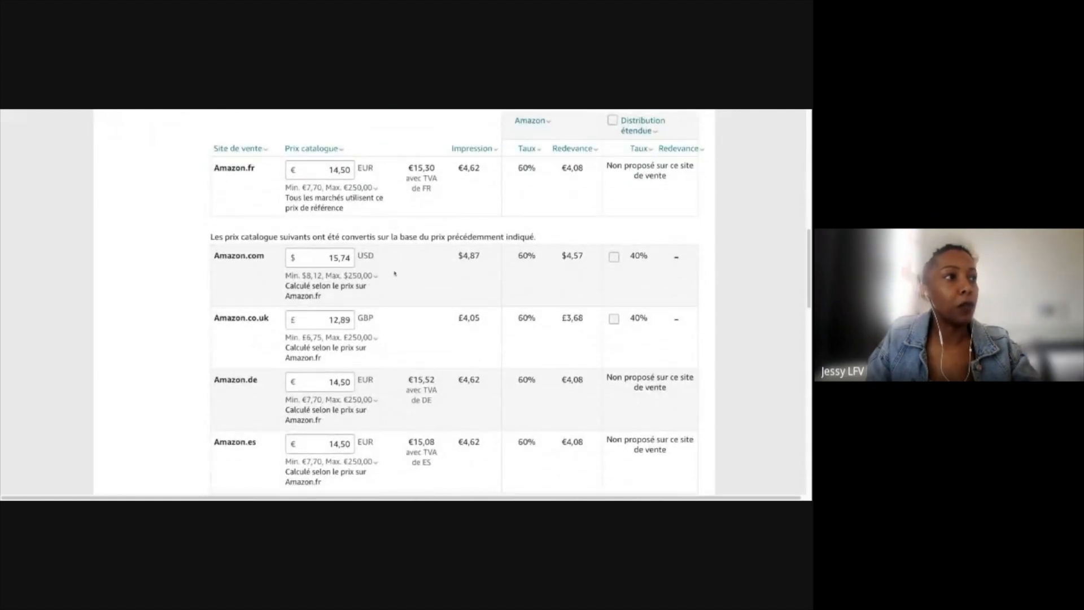
pyautogui.scroll(-1, 392, 275)
pyautogui.scroll(-2, 391, 275)
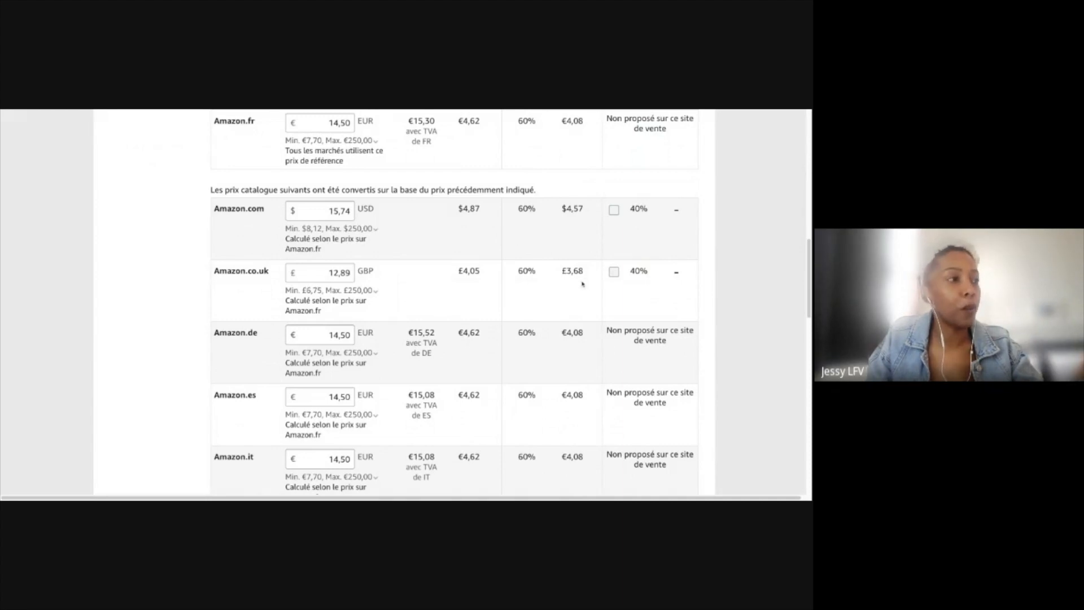
pyautogui.scroll(-4, 583, 284)
pyautogui.scroll(-7, 482, 335)
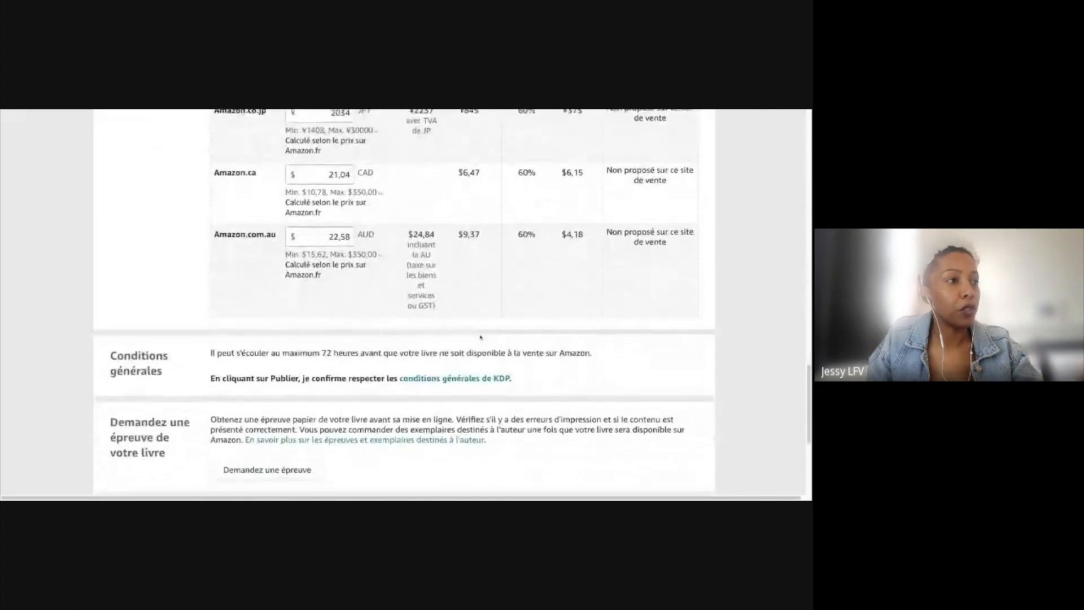
pyautogui.scroll(-2, 481, 337)
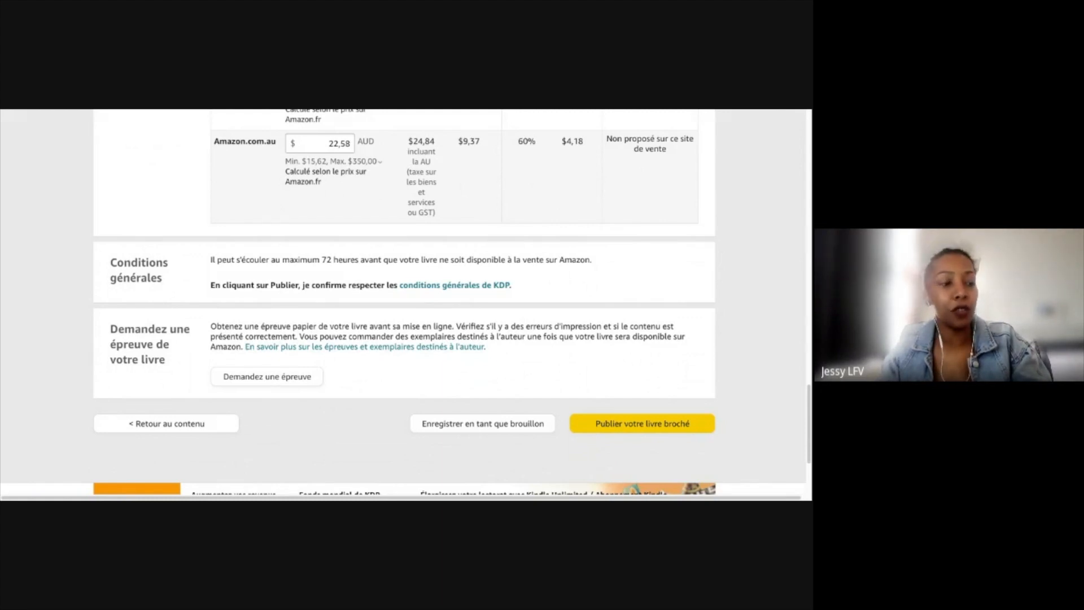
pyautogui.scroll(-1, 403, 302)
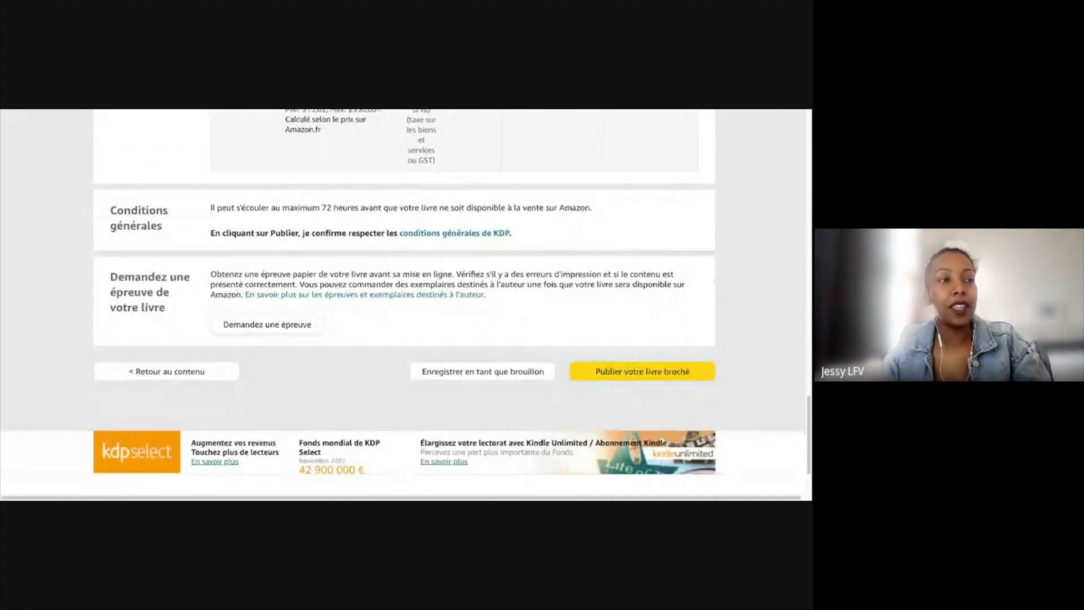
pyautogui.scroll(1, 403, 302)
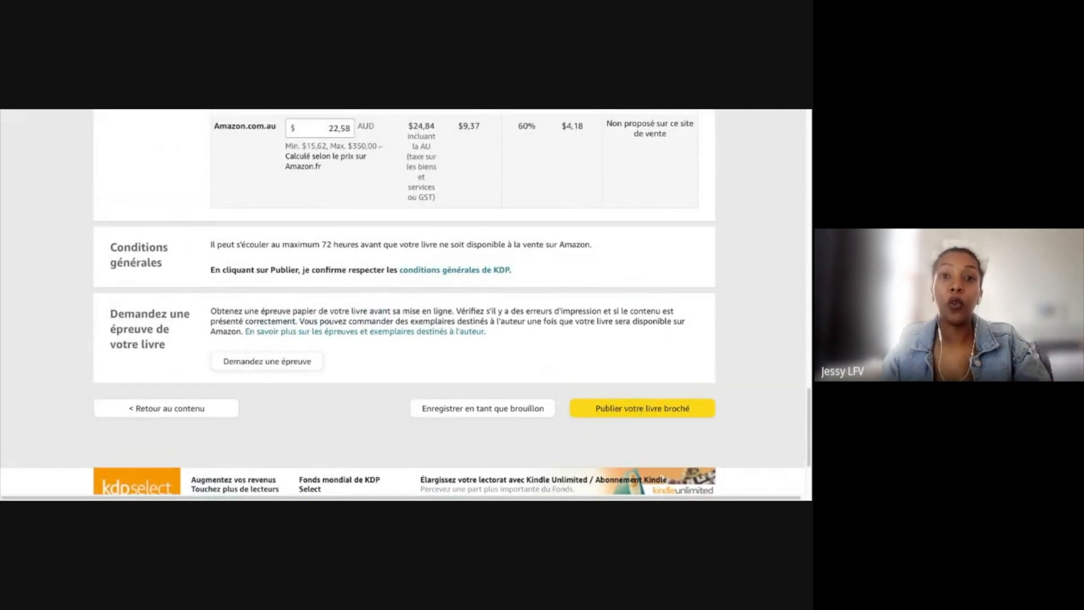
pyautogui.scroll(3, 403, 304)
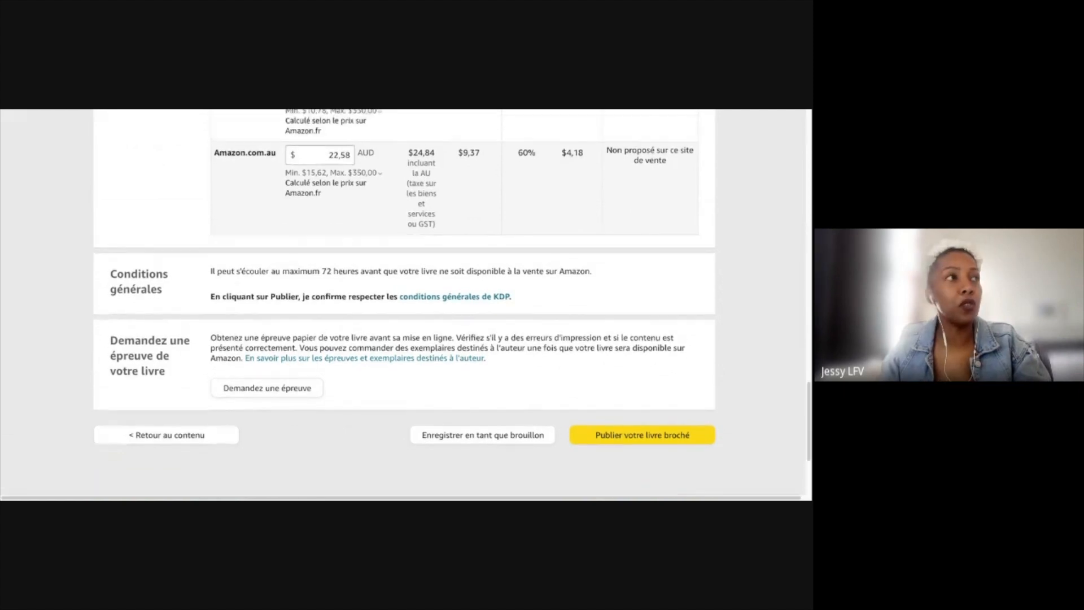
pyautogui.scroll(3, 468, 423)
pyautogui.scroll(-5, 467, 424)
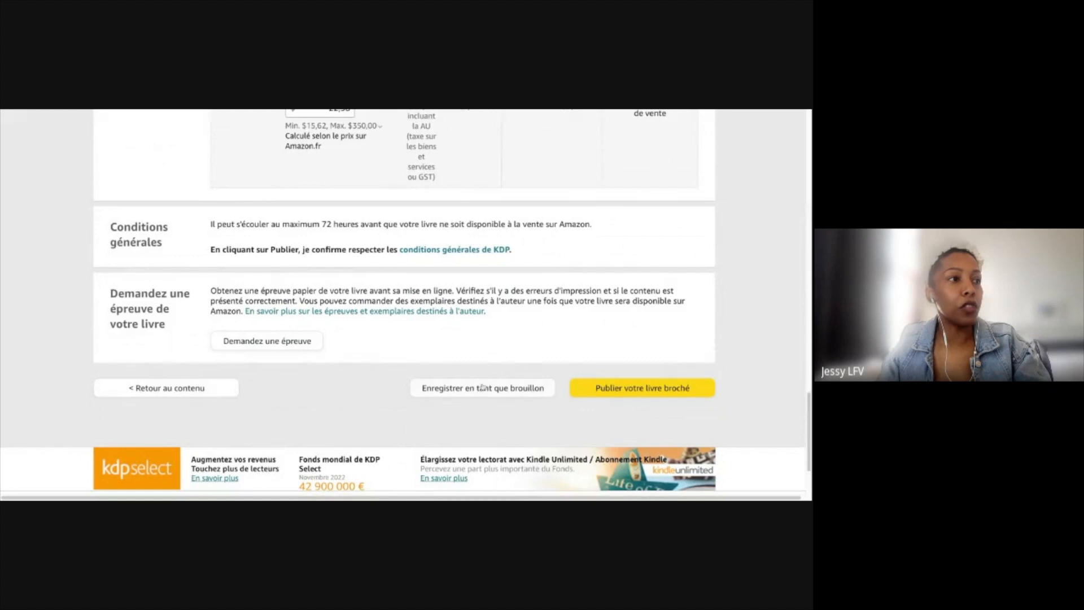
# - Return to the library without saving the paperback's rights and pricing changes
pyautogui.scroll(8, 489, 390)
pyautogui.scroll(15, 489, 390)
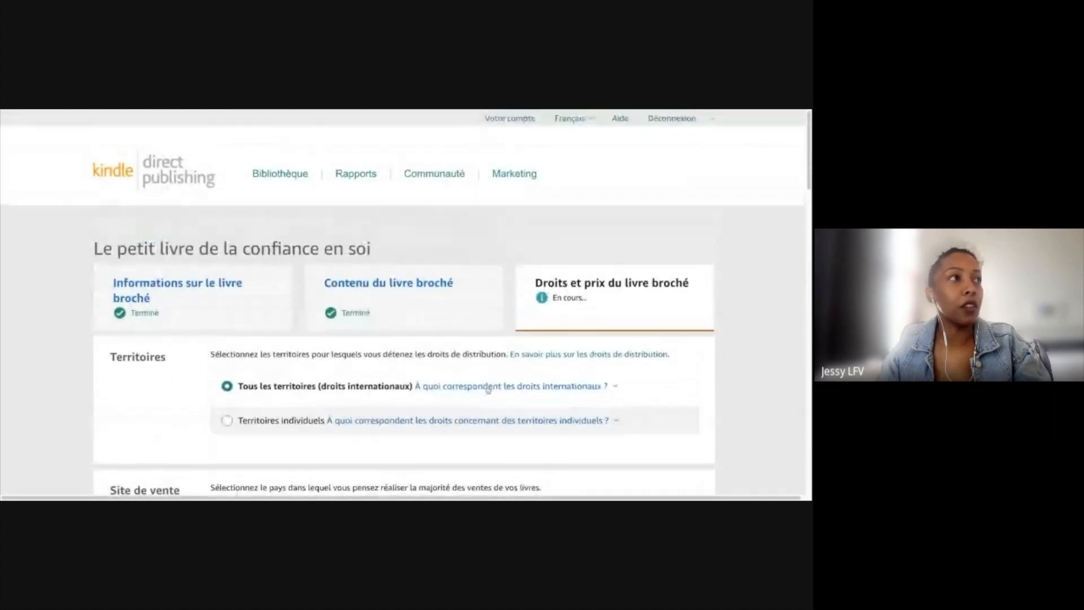
pyautogui.click(297, 178)
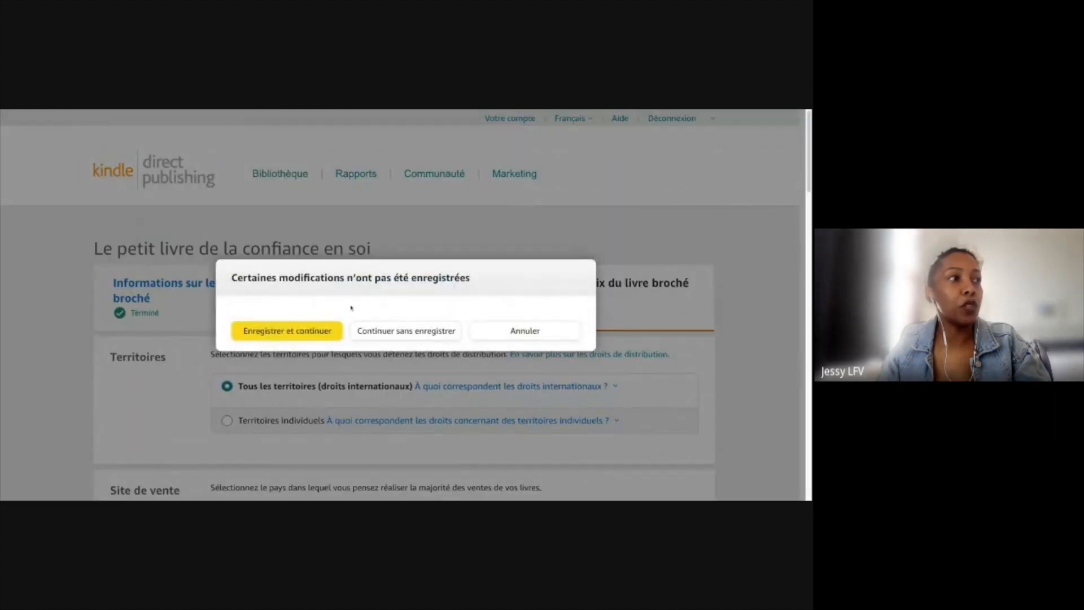
pyautogui.click(416, 331)
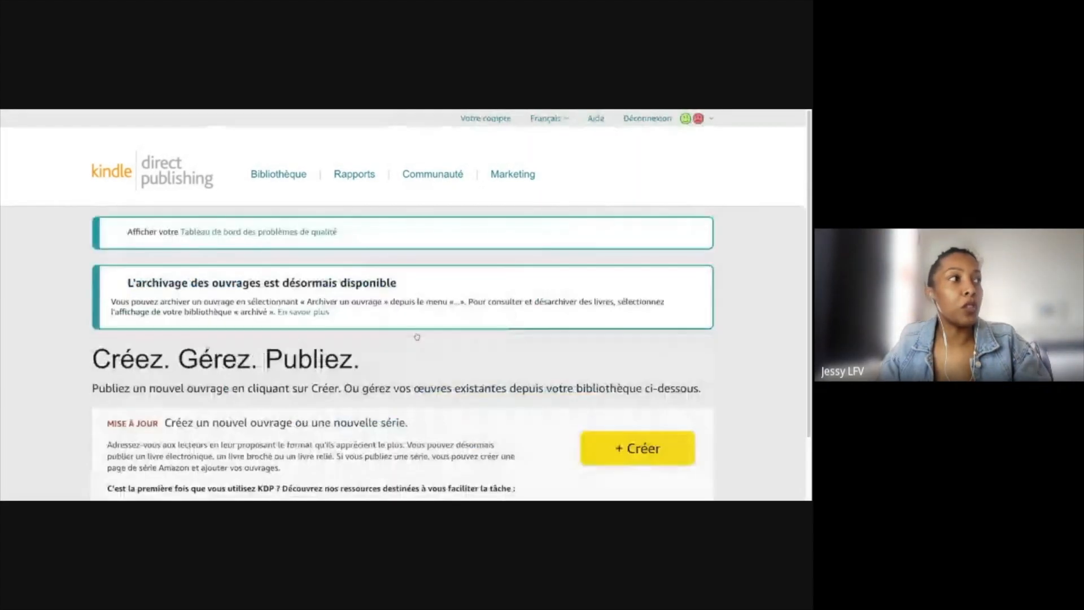
# - Archive the draft paperback of "Le petit livre de la confiance en soi" from the library
pyautogui.scroll(-6, 239, 305)
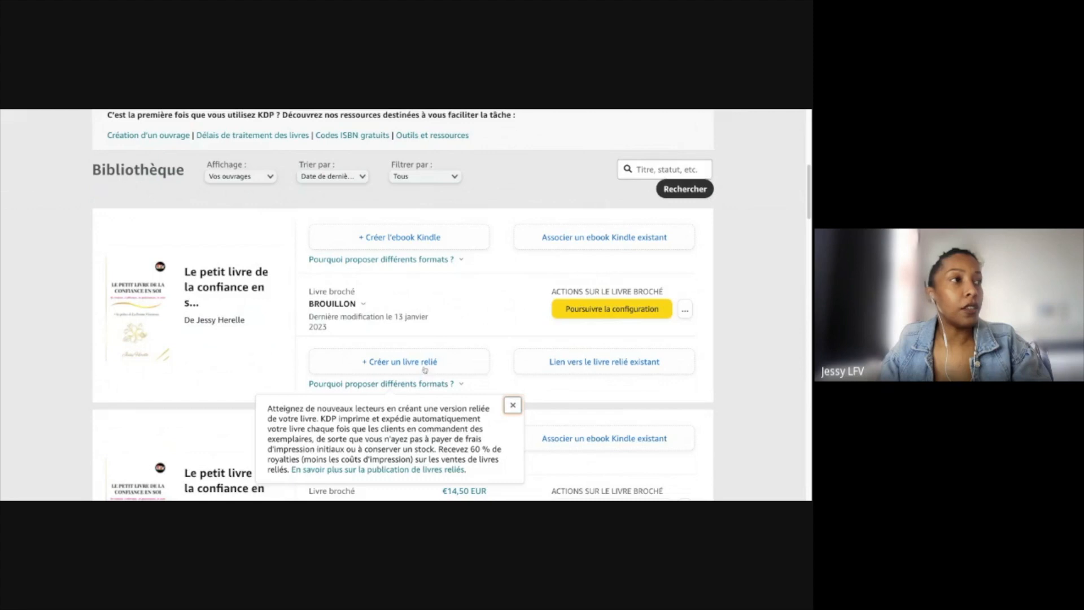
pyautogui.scroll(-2, 425, 364)
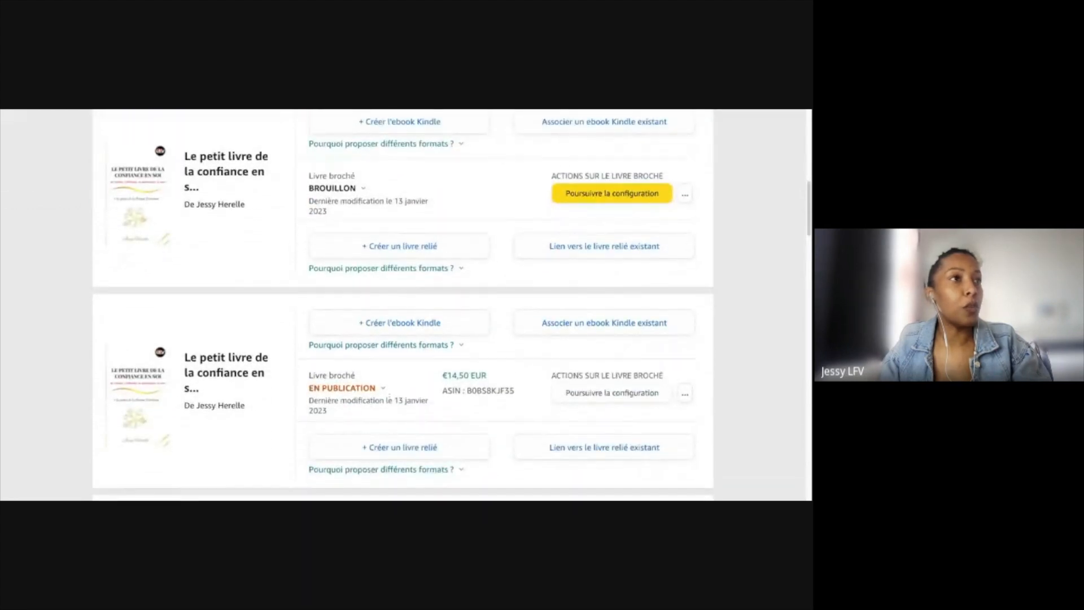
pyautogui.click(685, 195)
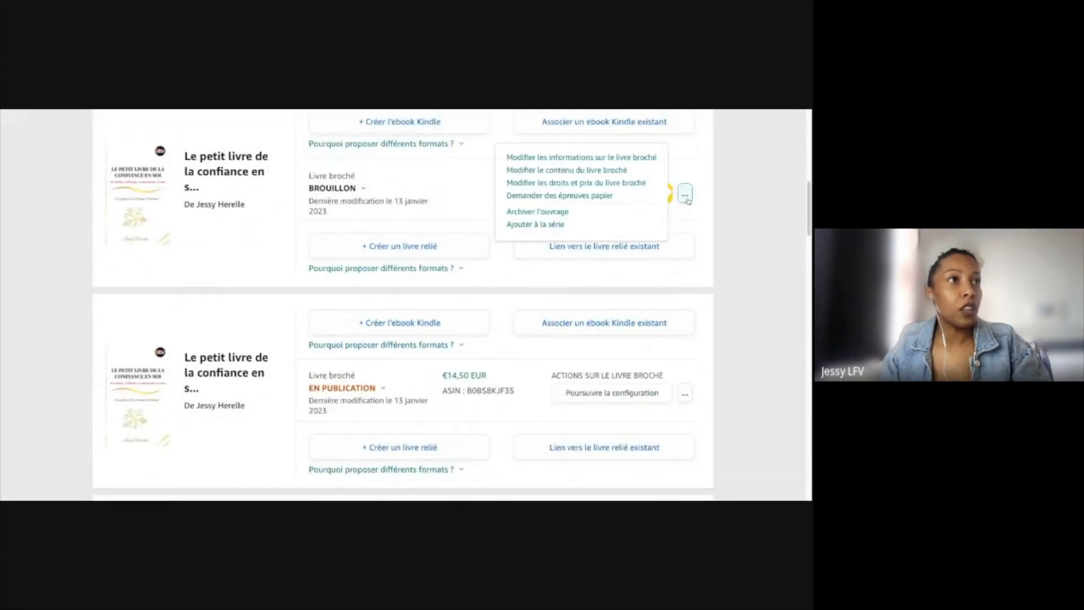
pyautogui.click(564, 213)
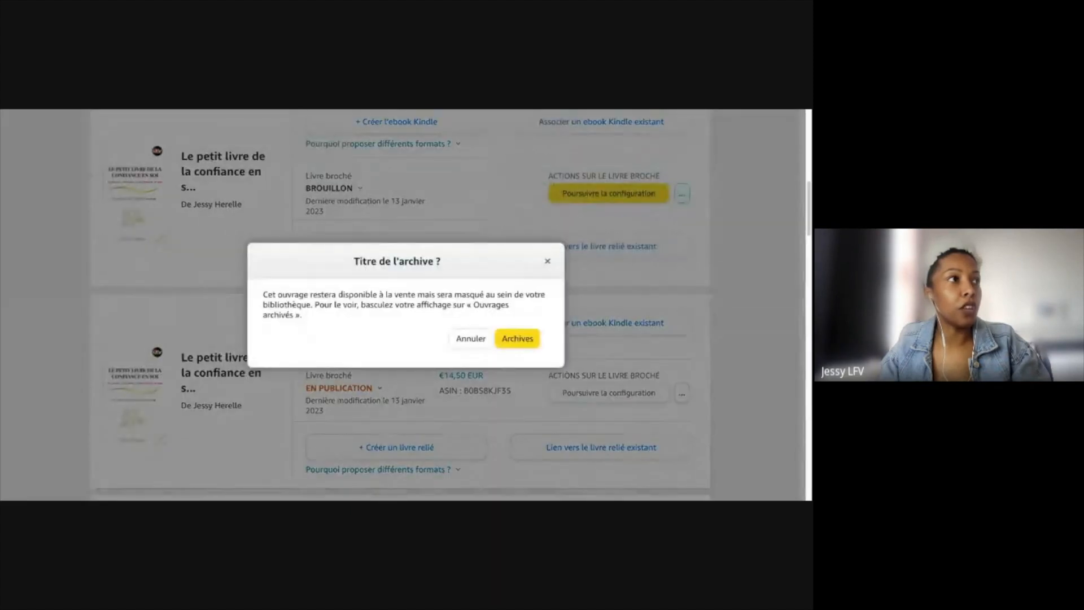
pyautogui.click(518, 338)
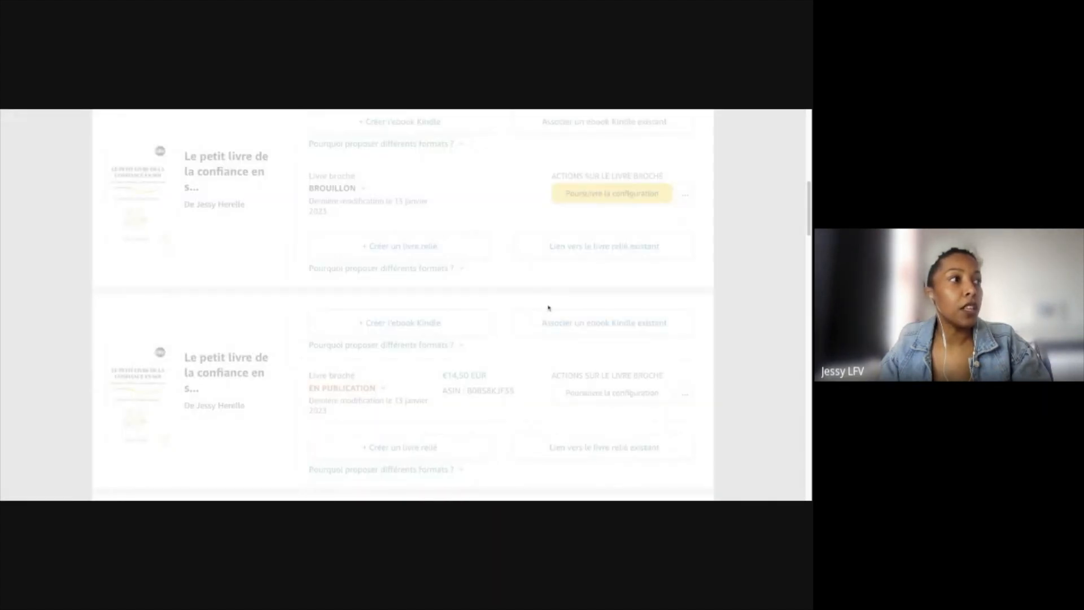
# - View the publication status details of the remaining "Le petit livre de la confiance en soi" paperback and close them
pyautogui.scroll(1, 377, 211)
pyautogui.click(380, 230)
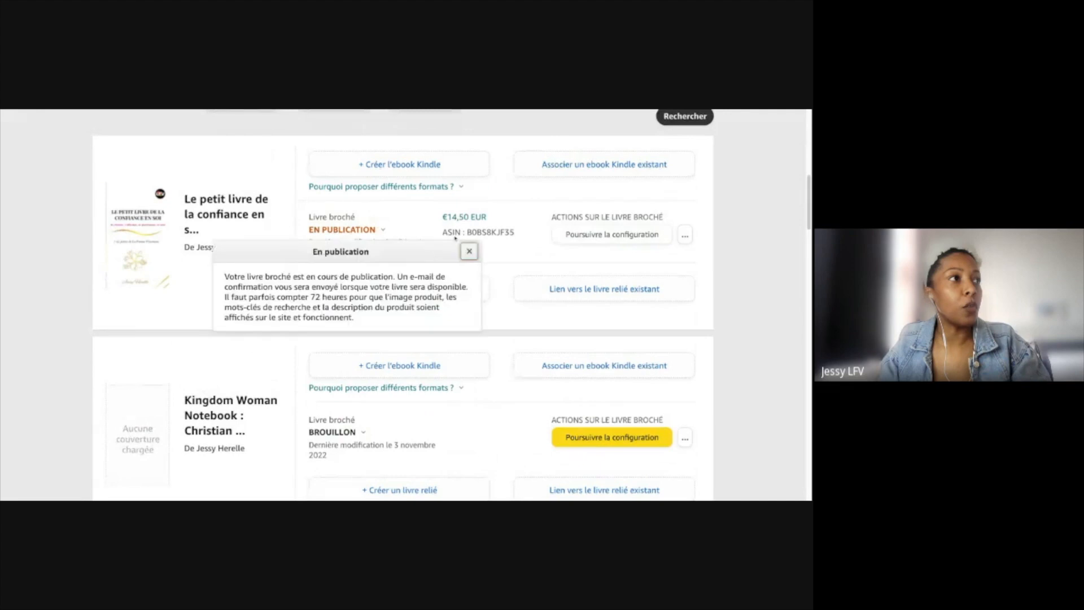
pyautogui.click(470, 251)
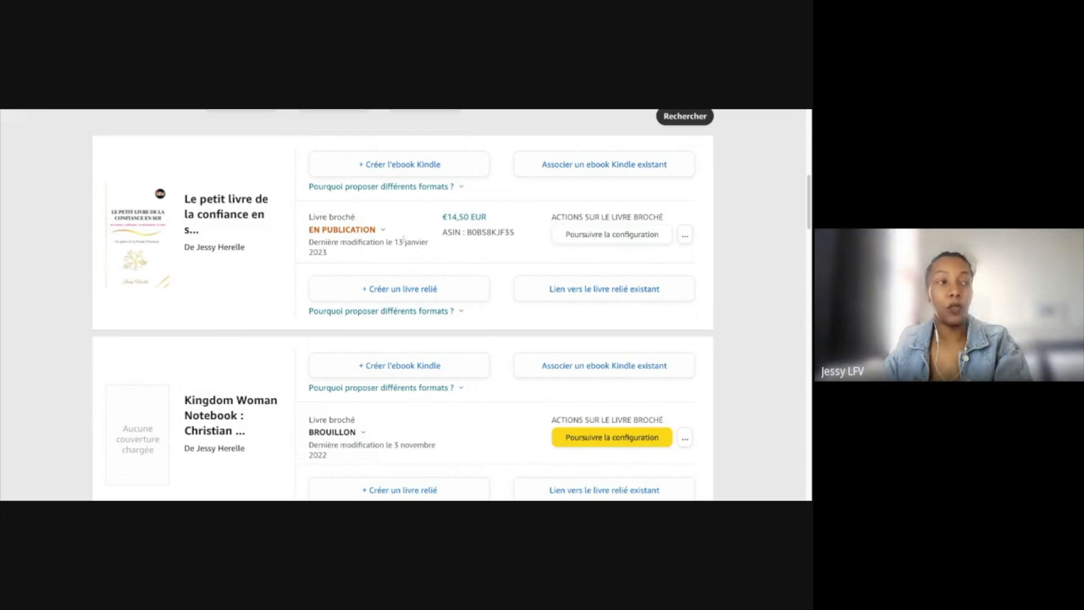
pyautogui.scroll(1, 321, 274)
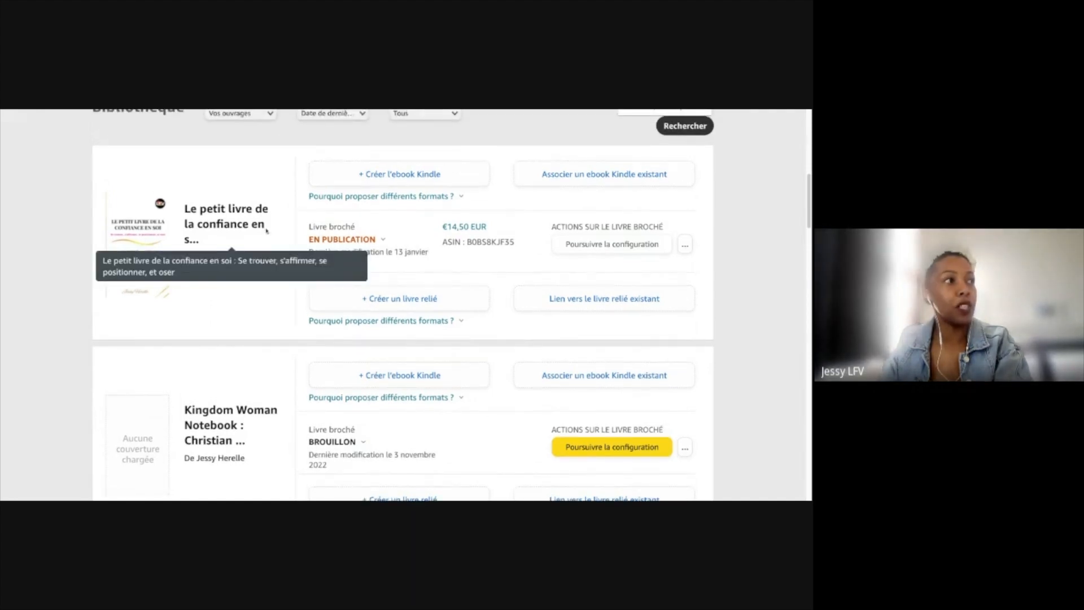